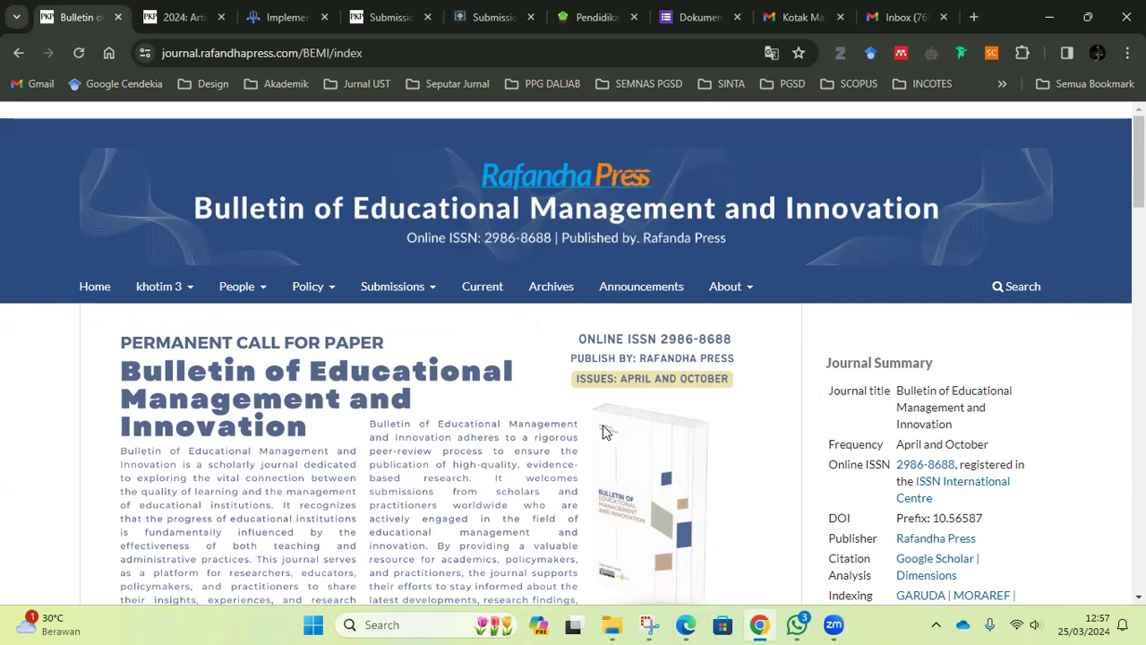
Log out of the journal site and log back in with the saved journal editor credentials
{"action": "mouse_move", "coordinate": [158, 288]}
{"action": "left_click", "coordinate": [186, 352]}
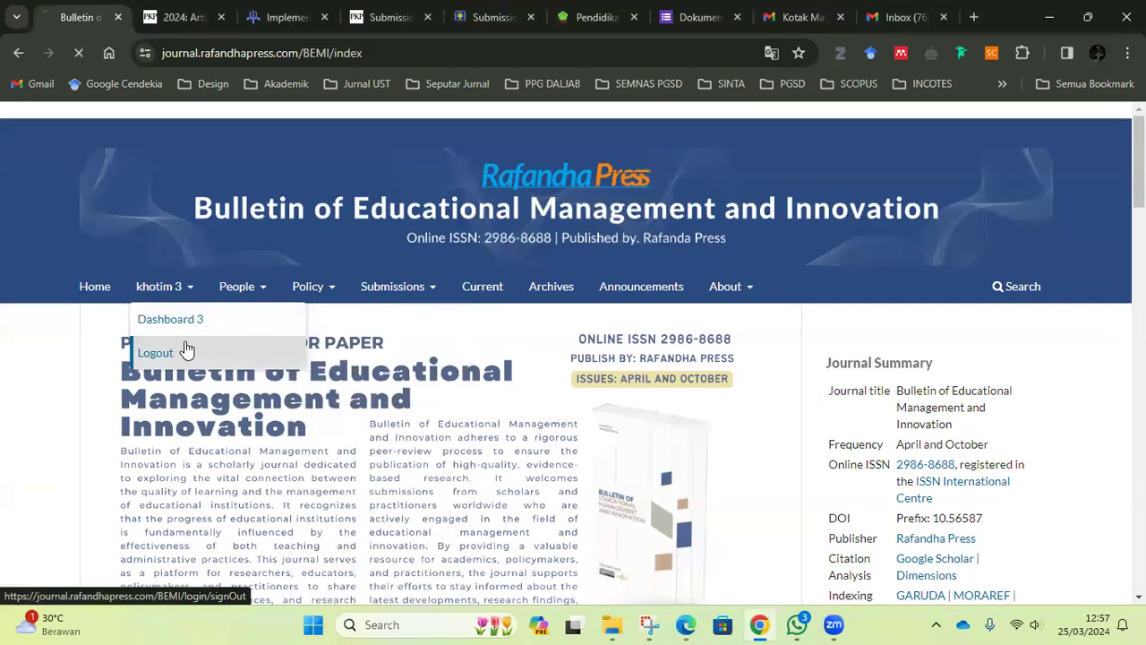
{"action": "scroll", "coordinate": [314, 430], "scroll_direction": "down", "scroll_amount": 1}
{"action": "left_click", "coordinate": [240, 367]}
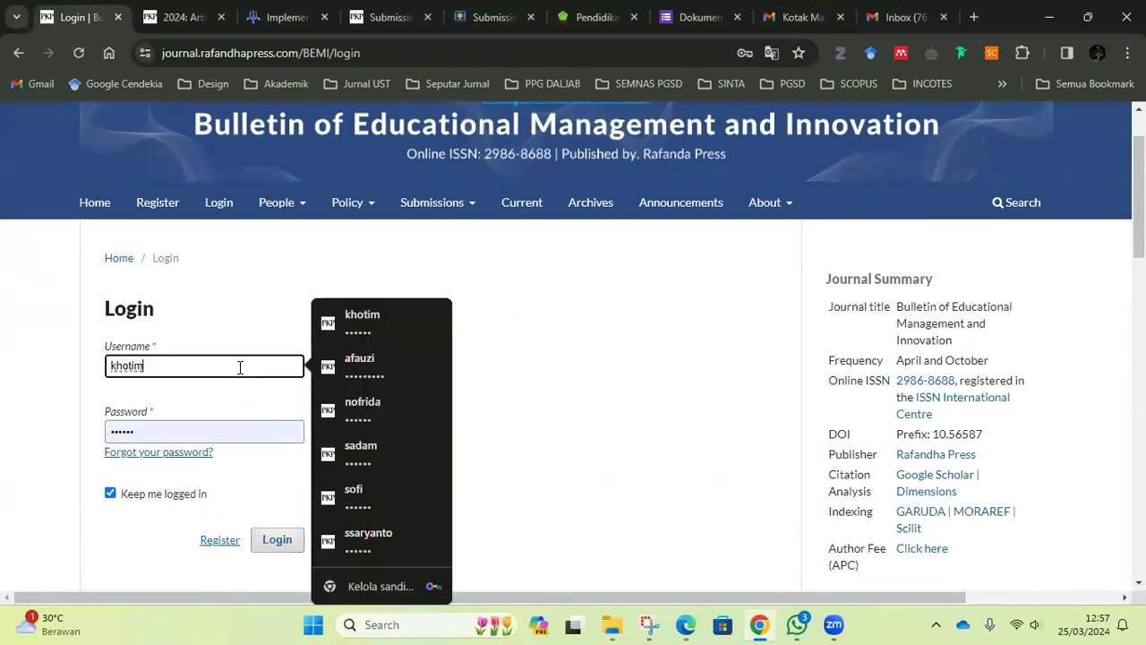
{"action": "left_click", "coordinate": [534, 379]}
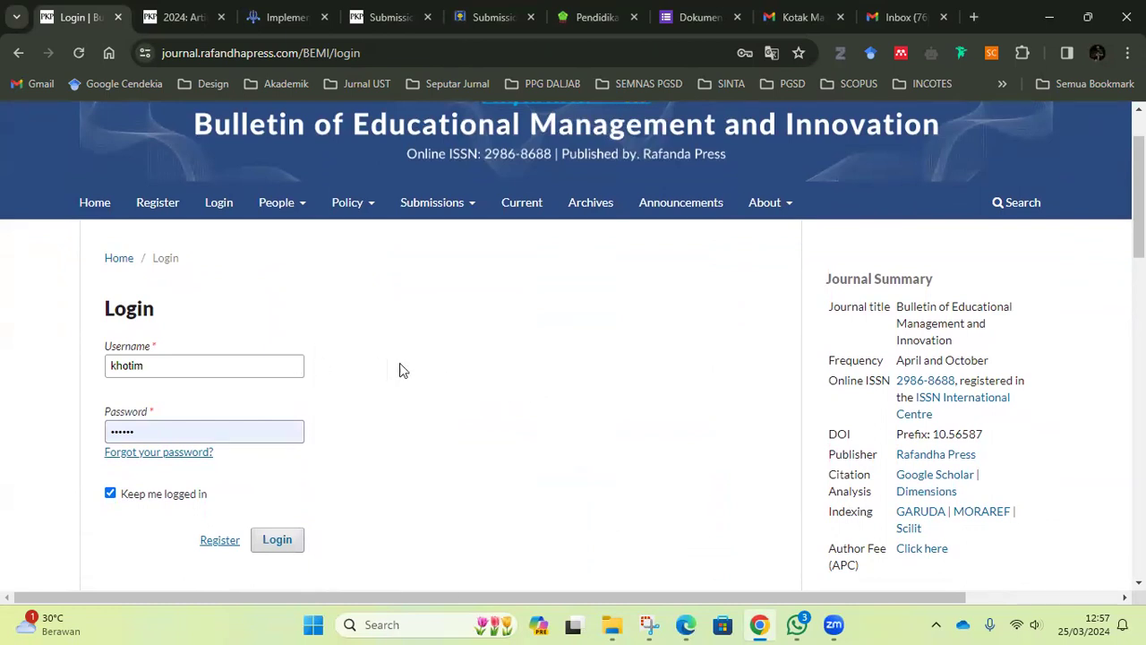
{"action": "left_click", "coordinate": [280, 540]}
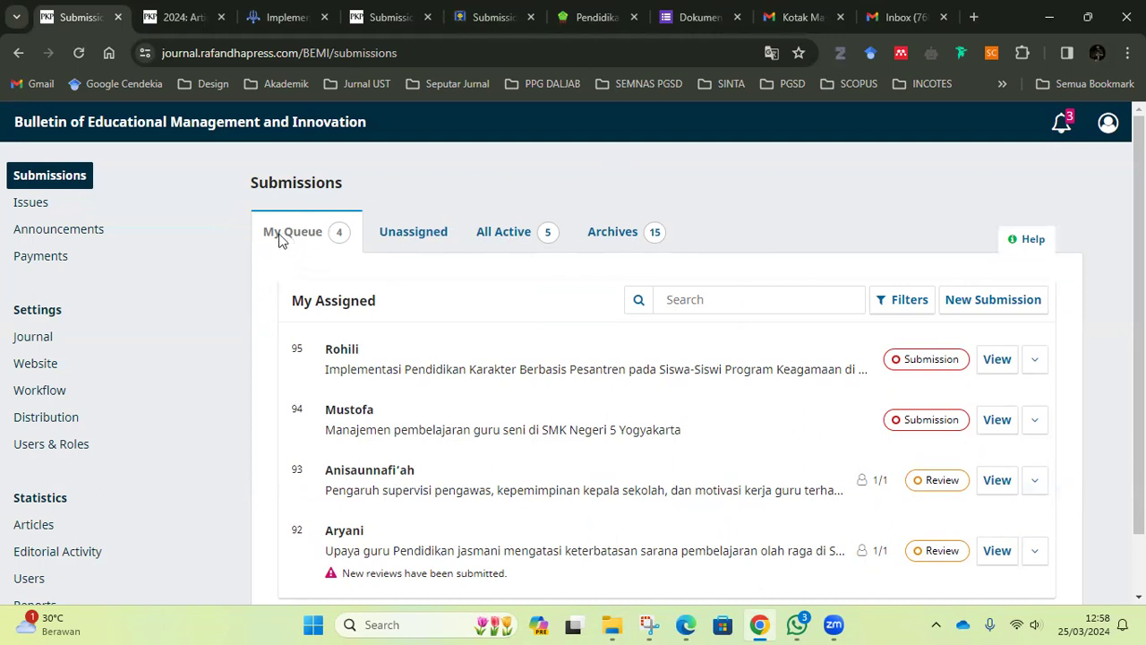
Look through the Unassigned, All Active and Archives submission lists and return to My Queue
{"action": "left_click", "coordinate": [414, 240]}
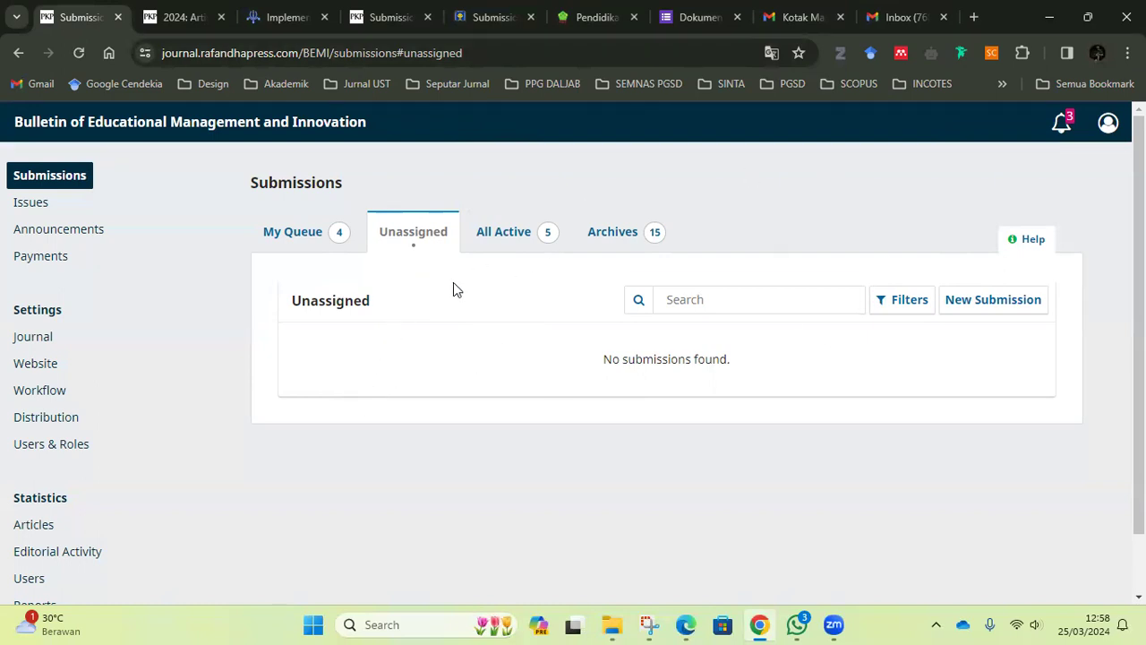
{"action": "left_click", "coordinate": [522, 240]}
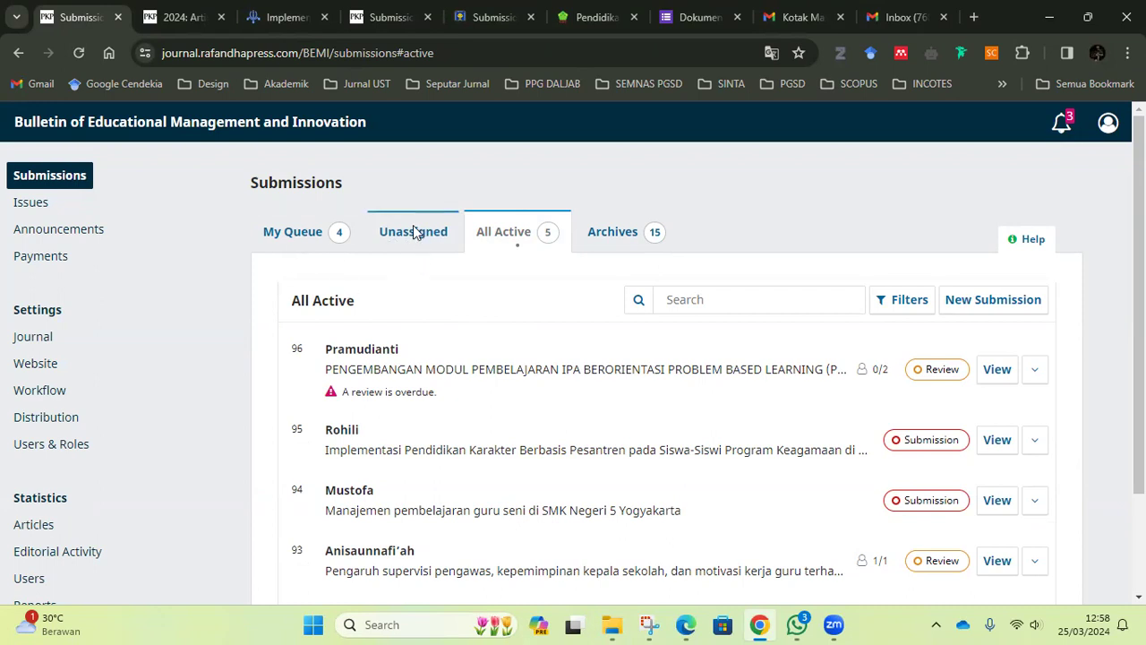
{"action": "left_click", "coordinate": [623, 238]}
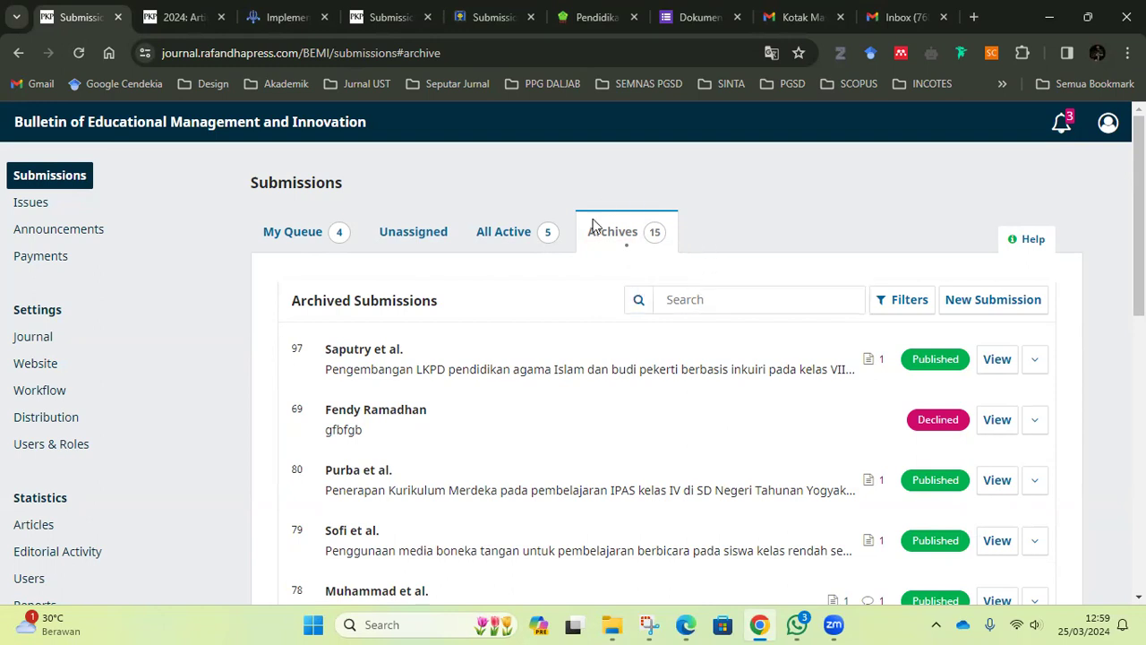
{"action": "left_click", "coordinate": [534, 240]}
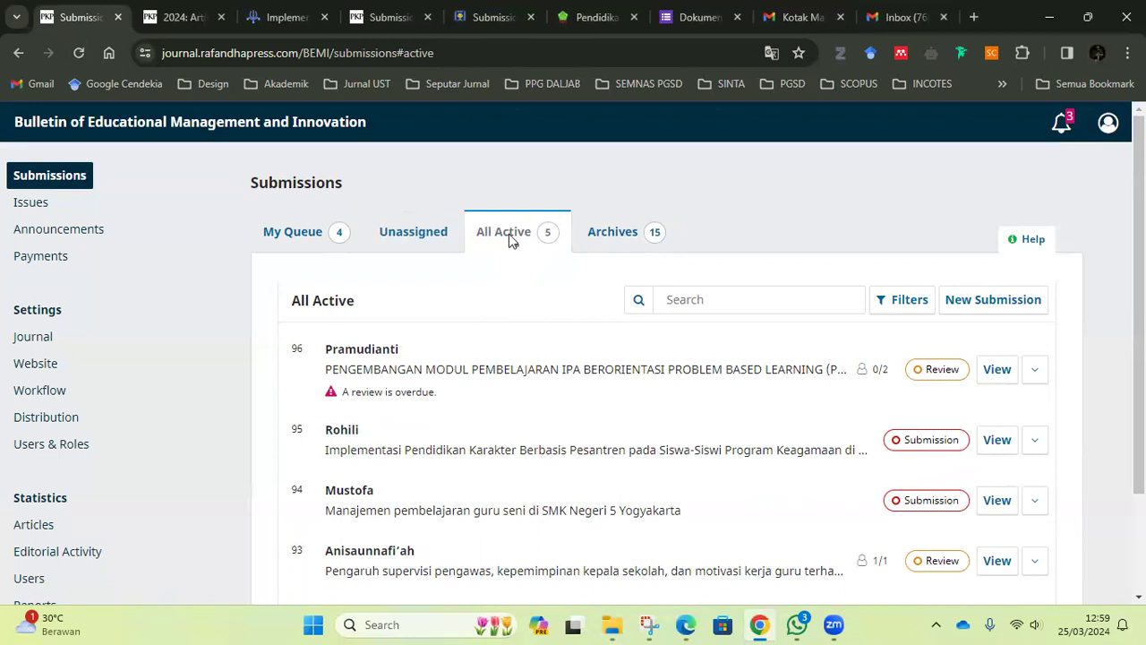
{"action": "left_click", "coordinate": [613, 220]}
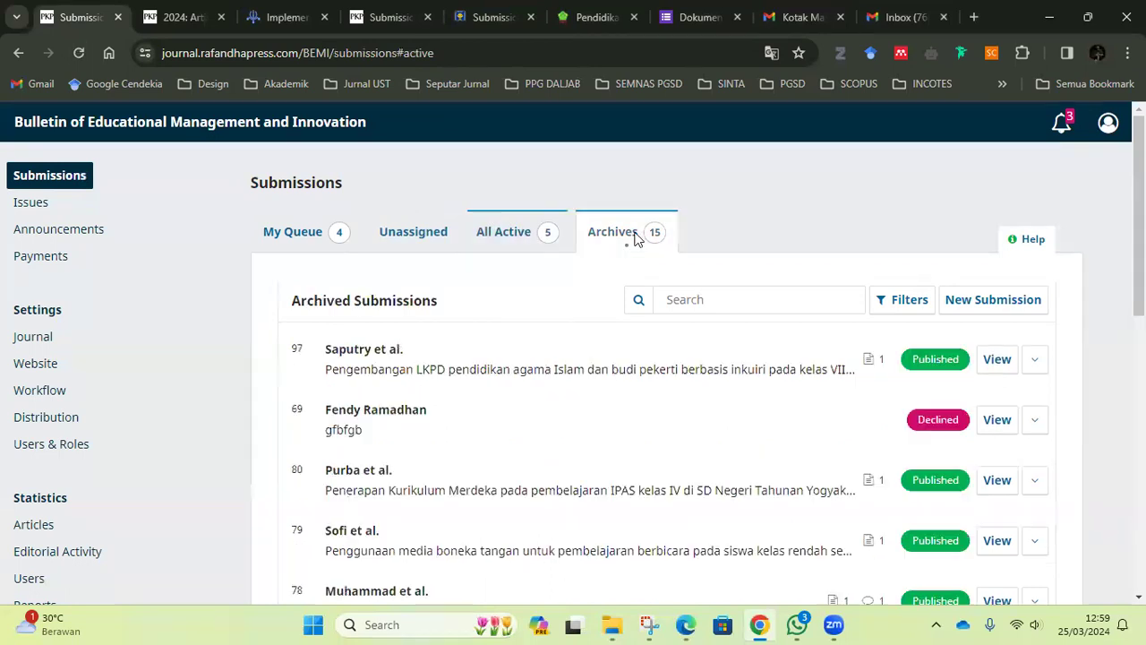
{"action": "left_click", "coordinate": [430, 235]}
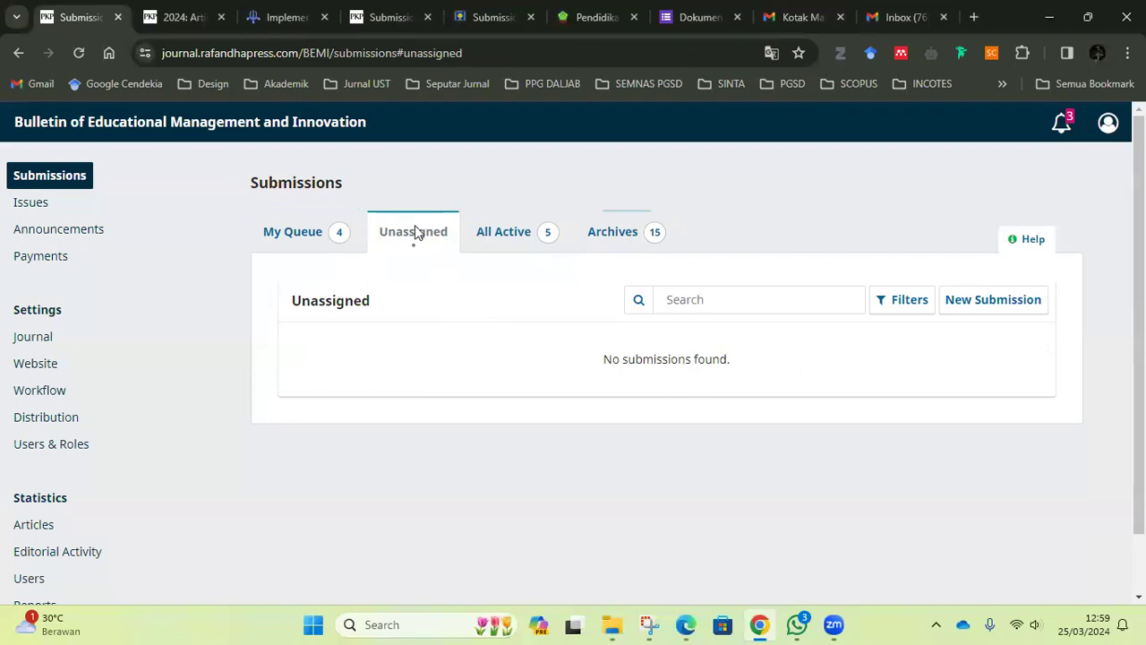
{"action": "left_click", "coordinate": [304, 234]}
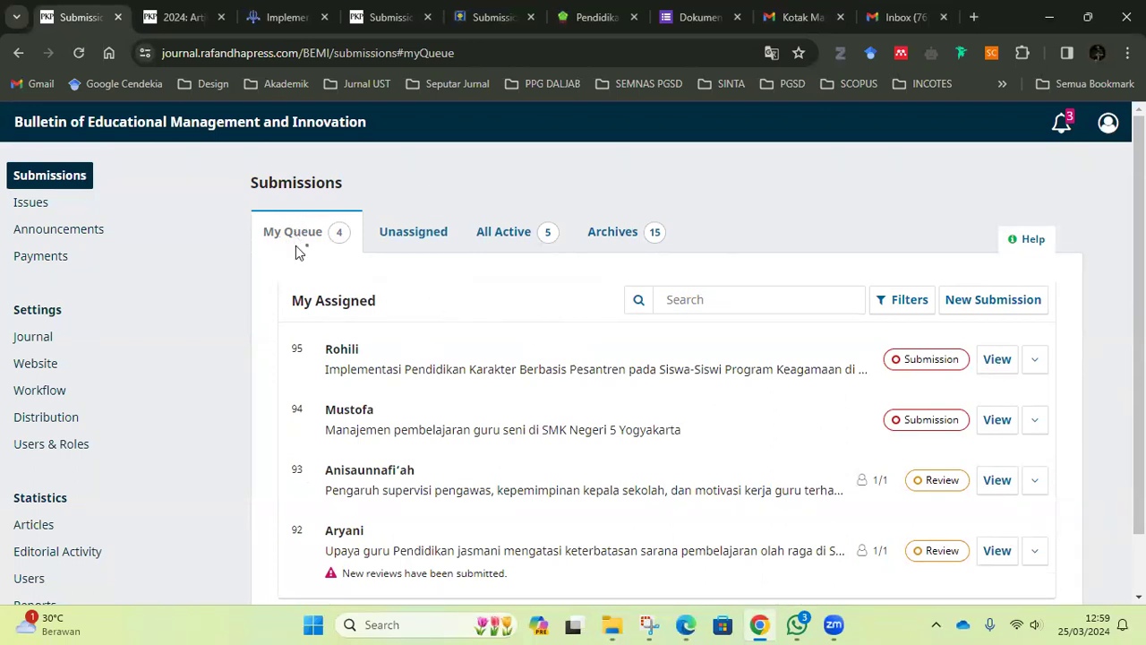
Review the assigned submissions and open submission 95, the article on Implementasi Pendidikan Karakter Berbasis Pesantren
{"action": "scroll", "coordinate": [716, 398], "scroll_direction": "down", "scroll_amount": 2}
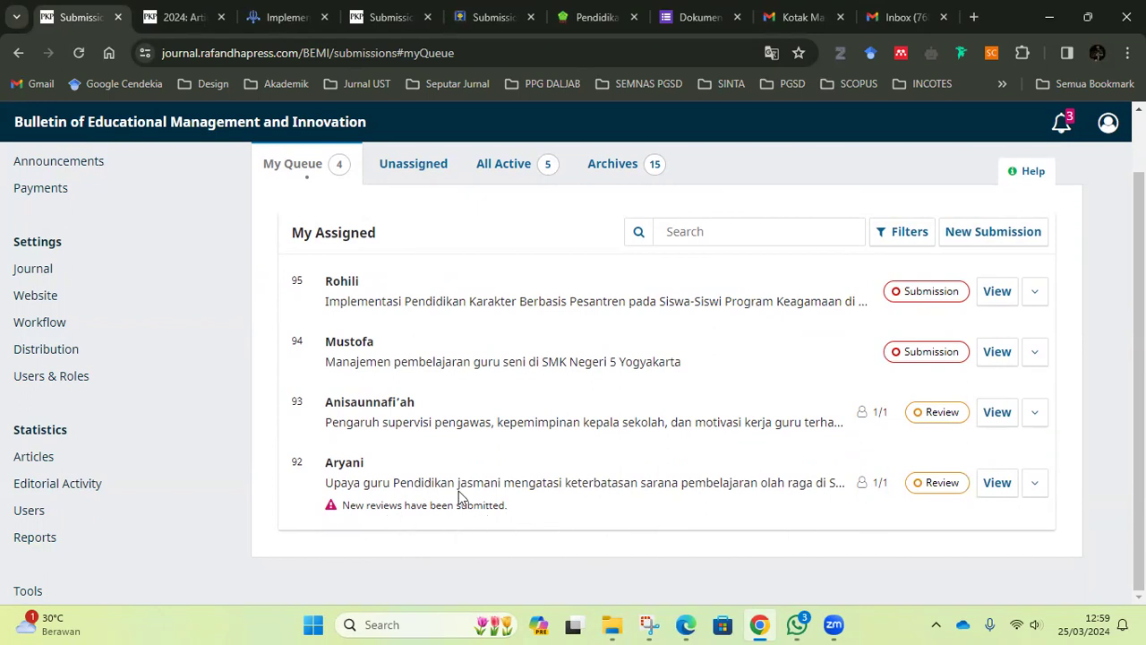
{"action": "left_click_drag", "start_coordinate": [327, 462], "coordinate": [826, 483]}
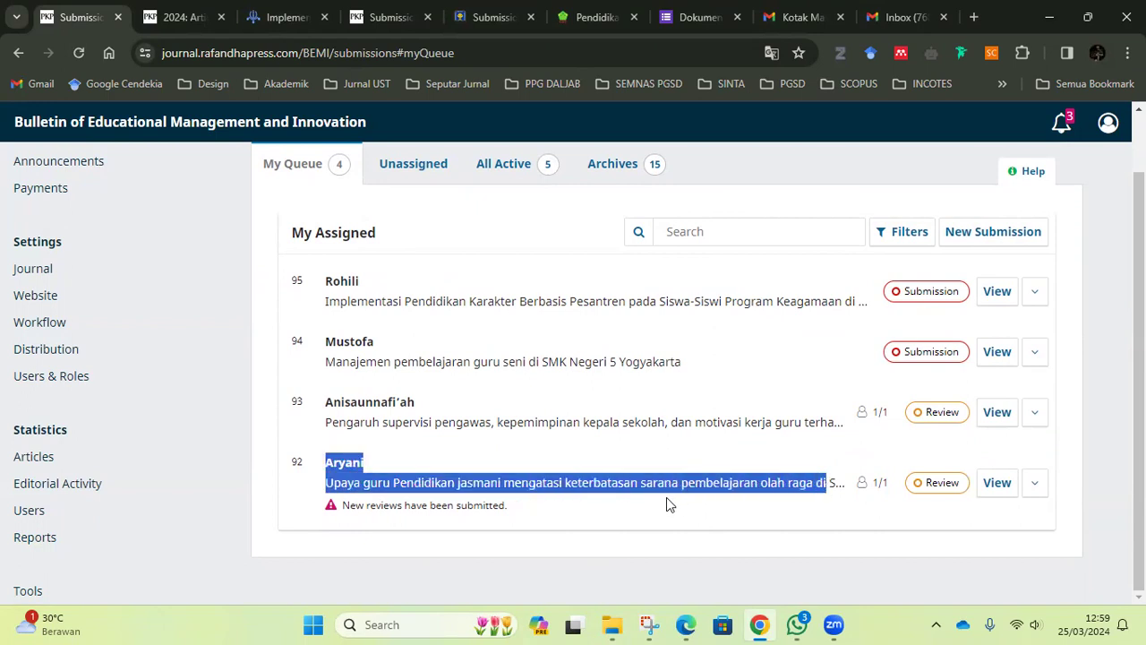
{"action": "left_click", "coordinate": [666, 504]}
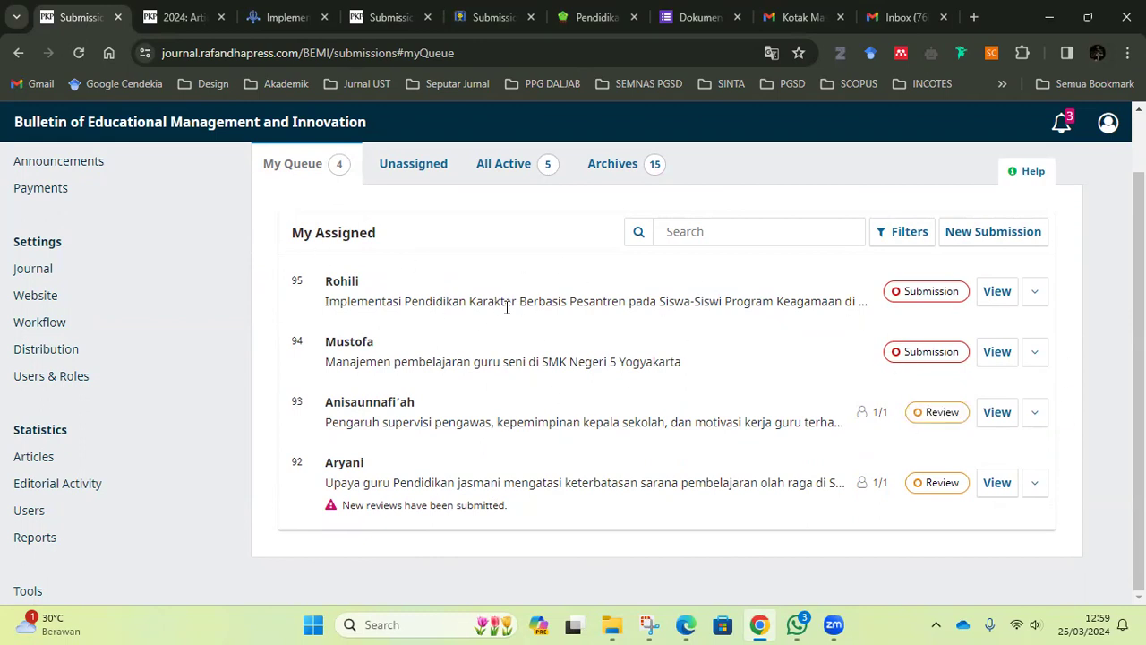
{"action": "scroll", "coordinate": [515, 257], "scroll_direction": "up", "scroll_amount": 1}
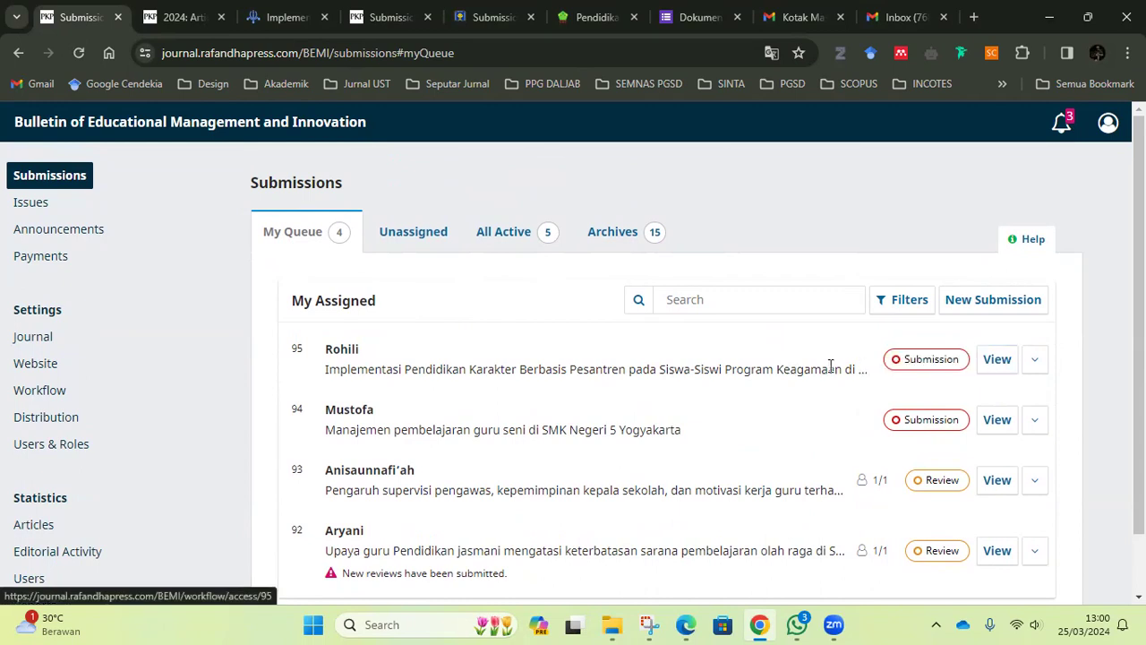
{"action": "left_click", "coordinate": [994, 367]}
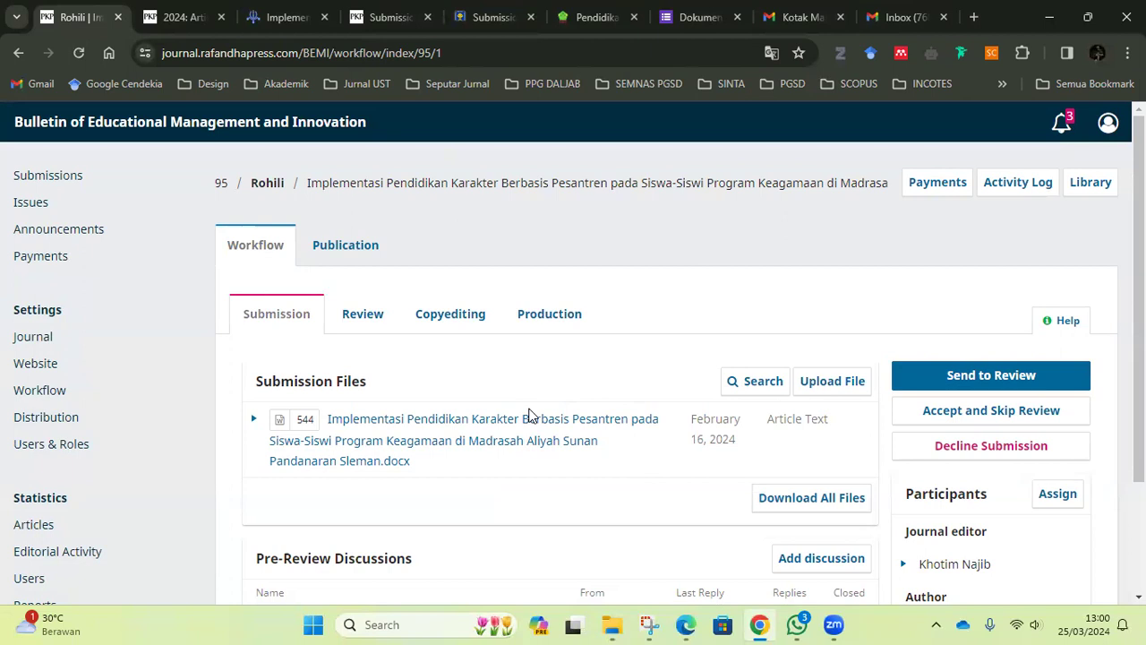
Download the article's .docx manuscript from the Submission Files and open it in Word
{"action": "scroll", "coordinate": [540, 394], "scroll_direction": "down", "scroll_amount": 1}
{"action": "scroll", "coordinate": [560, 383], "scroll_direction": "up", "scroll_amount": 1}
{"action": "scroll", "coordinate": [483, 376], "scroll_direction": "down", "scroll_amount": 1}
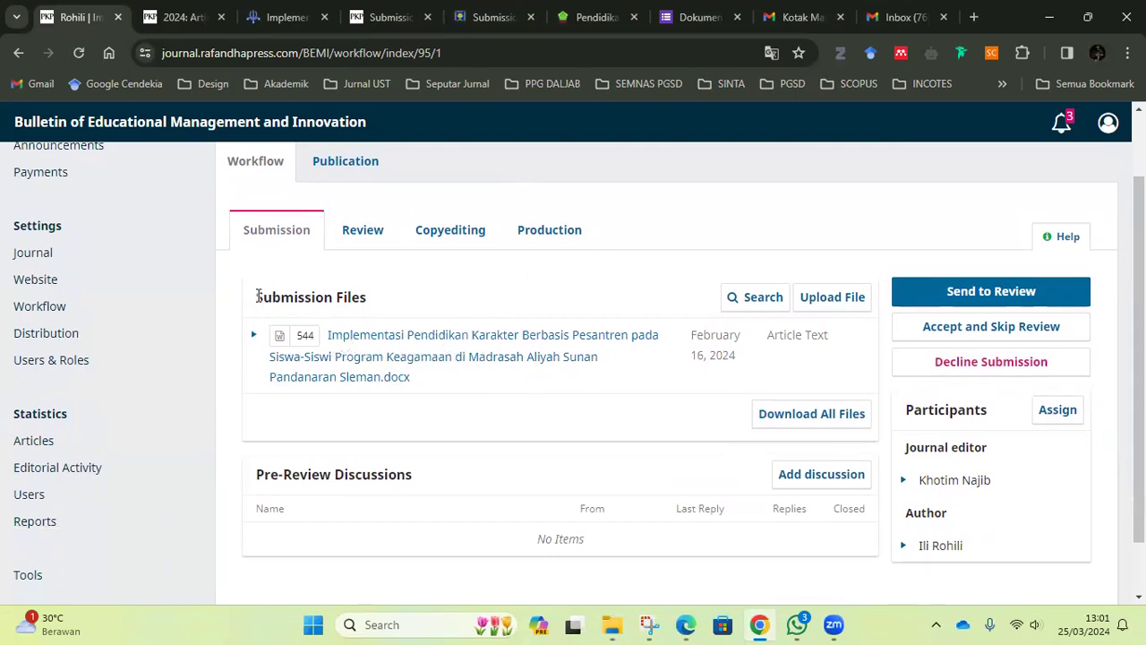
{"action": "left_click_drag", "start_coordinate": [273, 292], "coordinate": [402, 297]}
{"action": "left_click", "coordinate": [402, 296]}
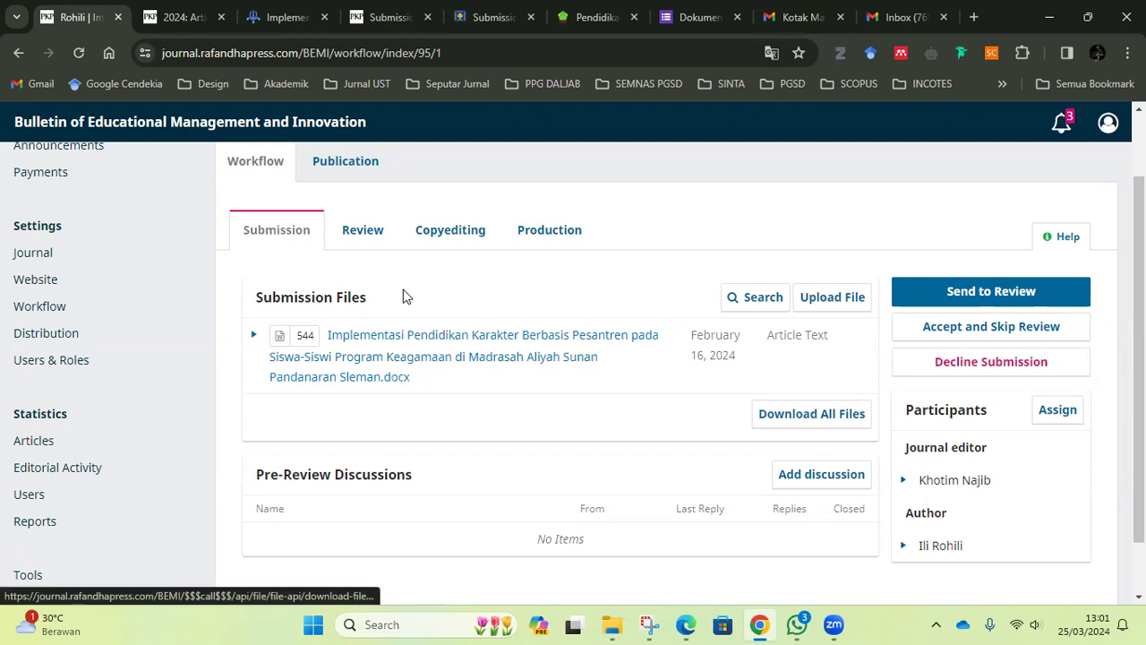
{"action": "left_click", "coordinate": [428, 335]}
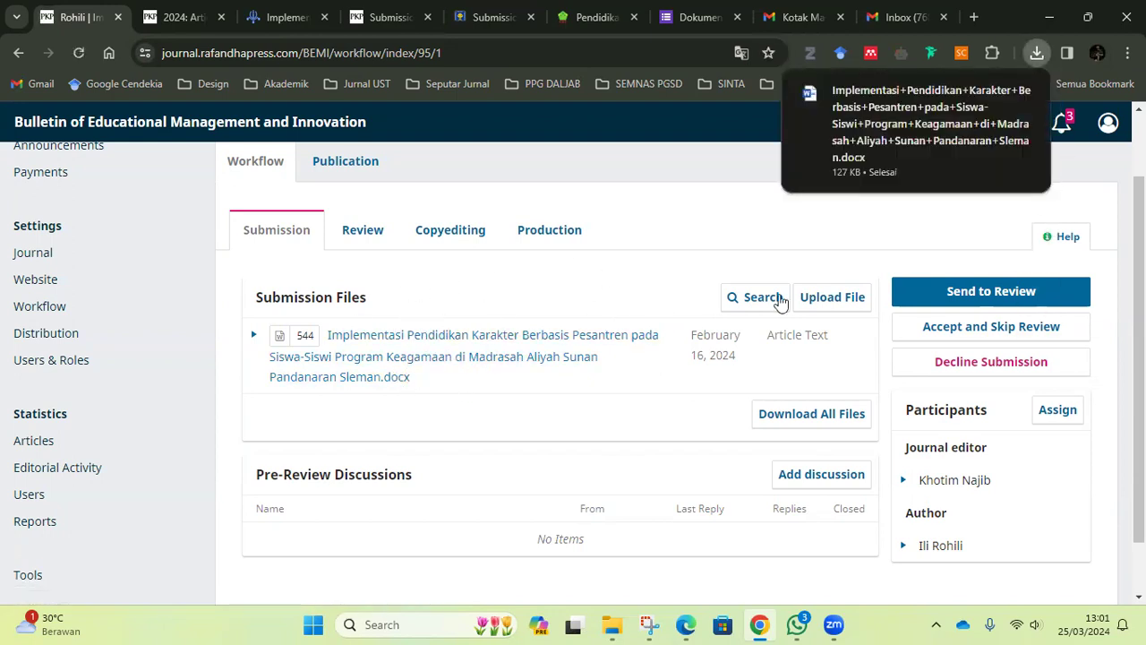
{"action": "left_click", "coordinate": [910, 99]}
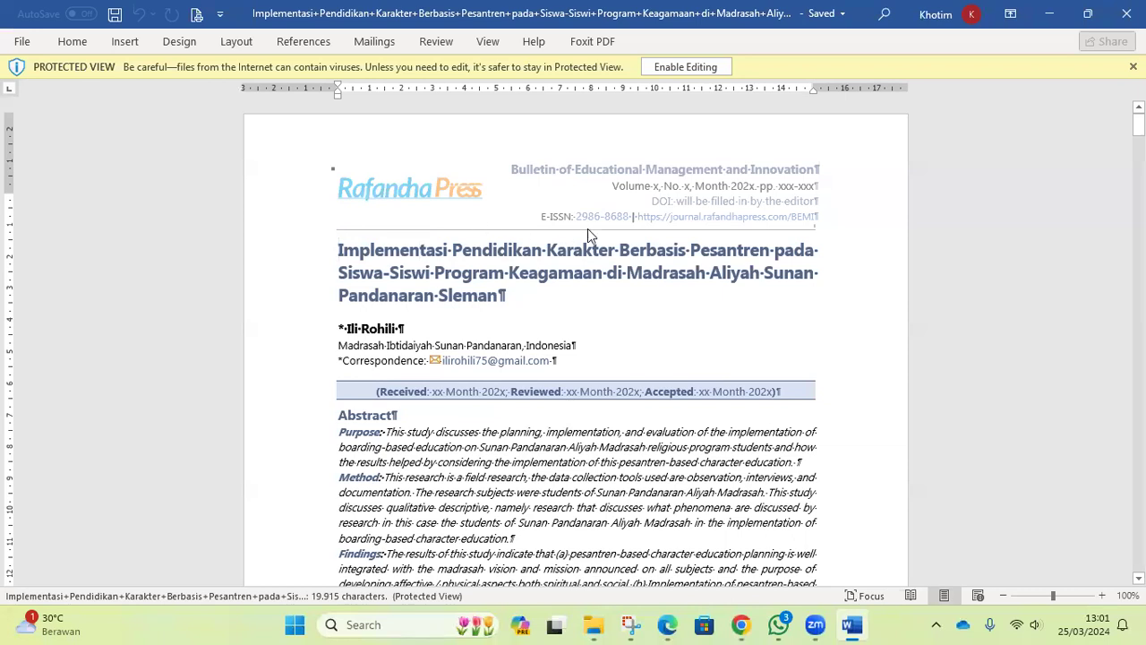
Enable editing and delete the author's name, affiliation and correspondence e-mail below the manuscript title
{"action": "left_click_drag", "start_coordinate": [313, 330], "coordinate": [311, 365]}
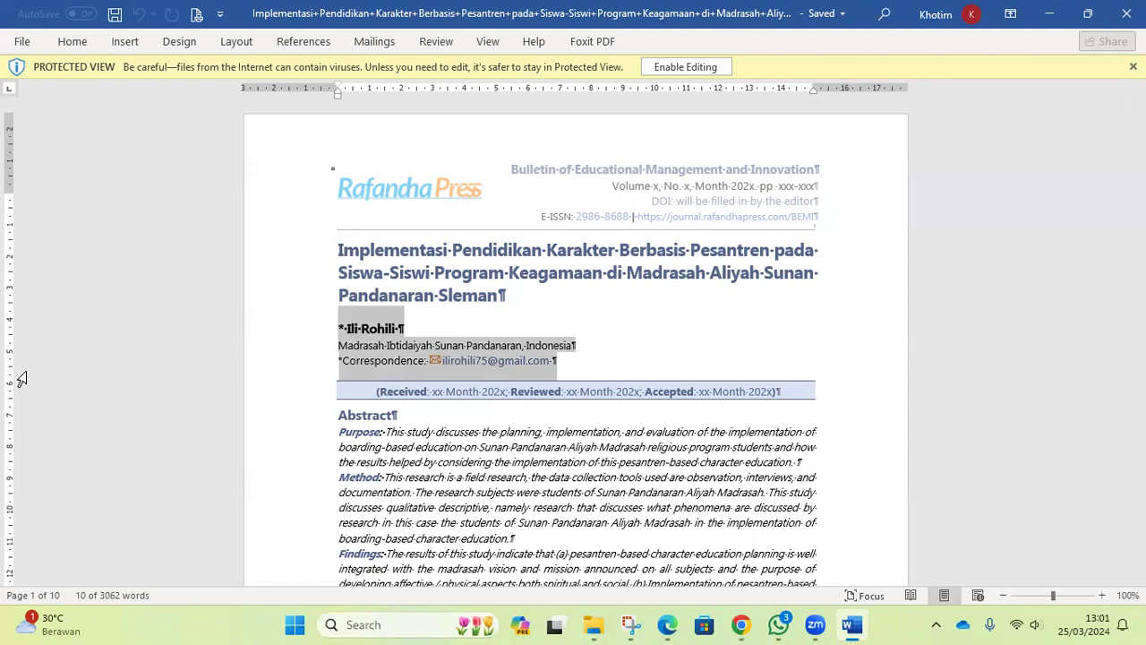
{"action": "left_click", "coordinate": [684, 67]}
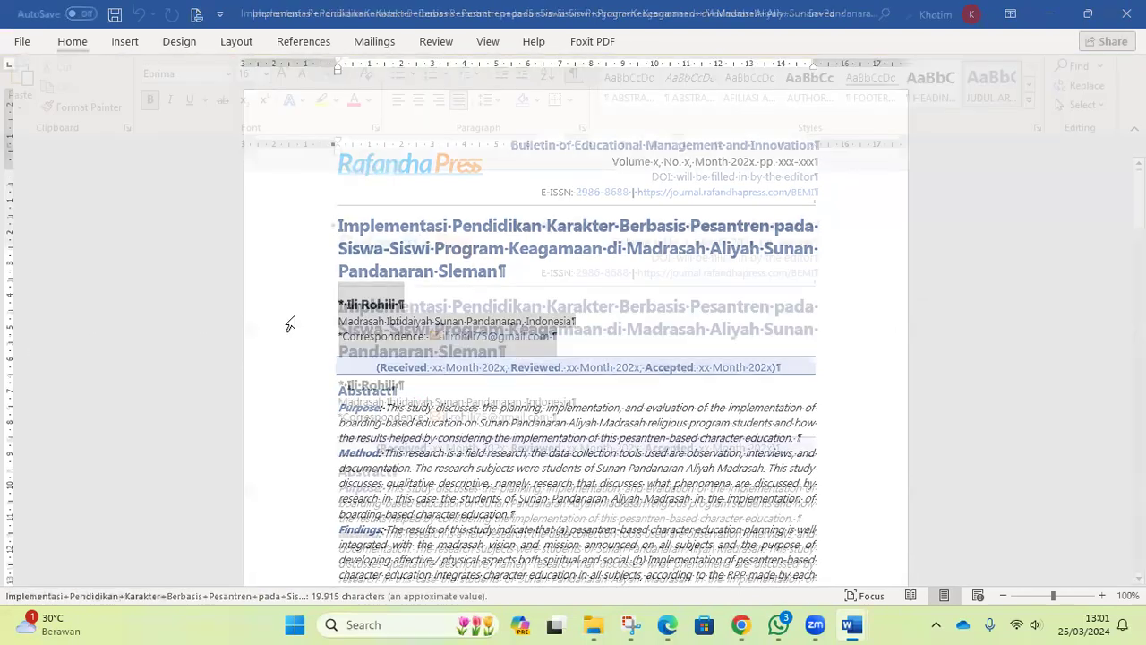
{"action": "left_click_drag", "start_coordinate": [297, 379], "coordinate": [297, 395]}
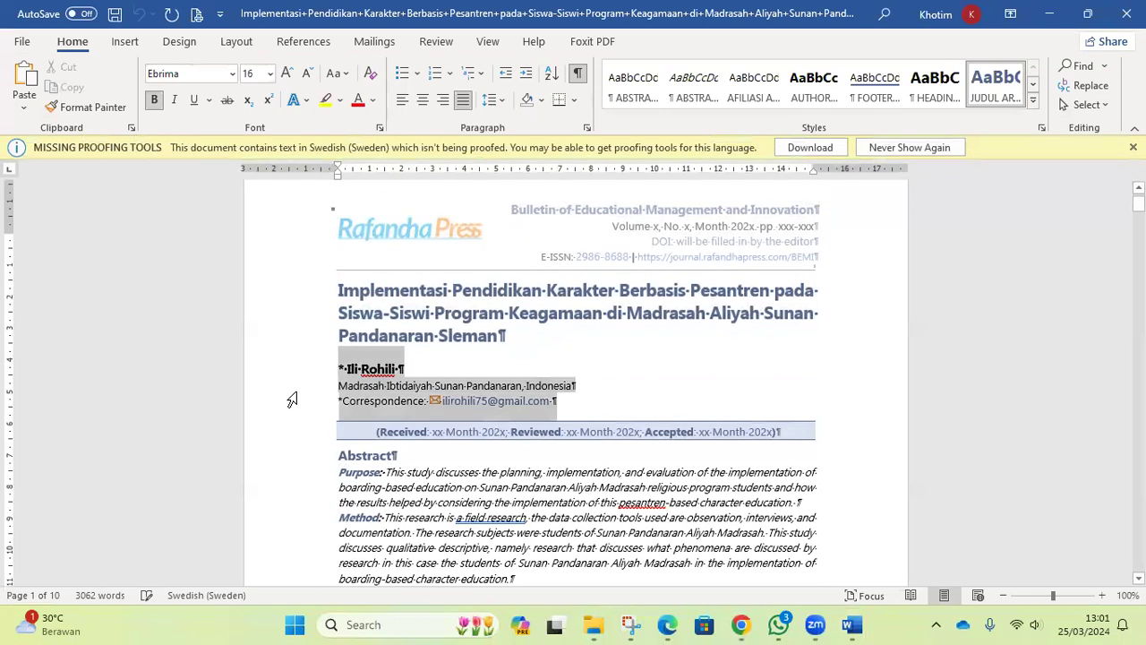
{"action": "left_click", "coordinate": [555, 402]}
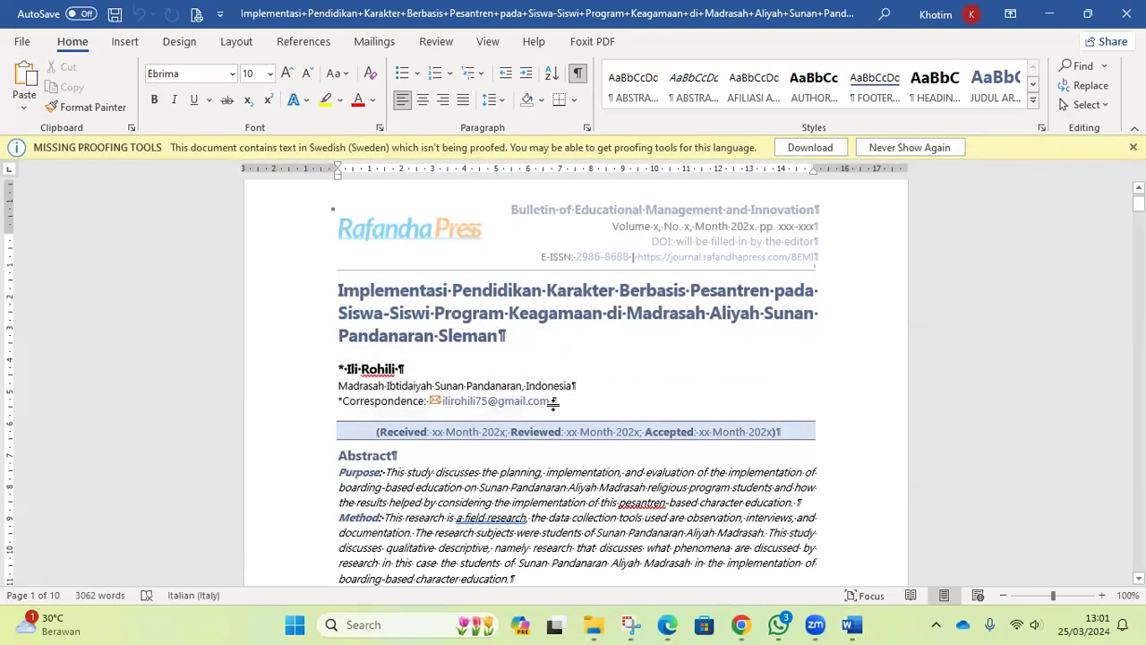
{"action": "left_click_drag", "start_coordinate": [555, 402], "coordinate": [312, 367]}
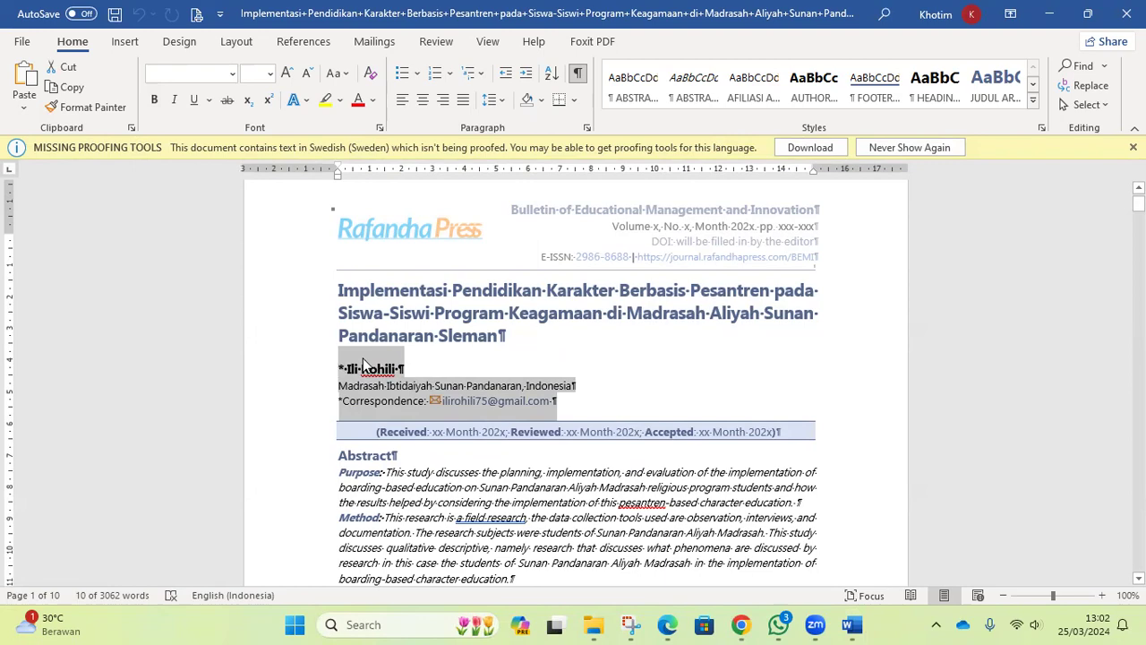
{"action": "key", "text": "Delete"}
Check the even-page header for author names by opening it and selecting its "Penulis 1, penulis 2, dst" text
{"action": "scroll", "coordinate": [570, 432], "scroll_direction": "down", "scroll_amount": 8}
{"action": "scroll", "coordinate": [570, 433], "scroll_direction": "down", "scroll_amount": 10}
{"action": "scroll", "coordinate": [585, 446], "scroll_direction": "up", "scroll_amount": 4}
{"action": "scroll", "coordinate": [590, 456], "scroll_direction": "down", "scroll_amount": 6}
{"action": "scroll", "coordinate": [578, 436], "scroll_direction": "down", "scroll_amount": 10}
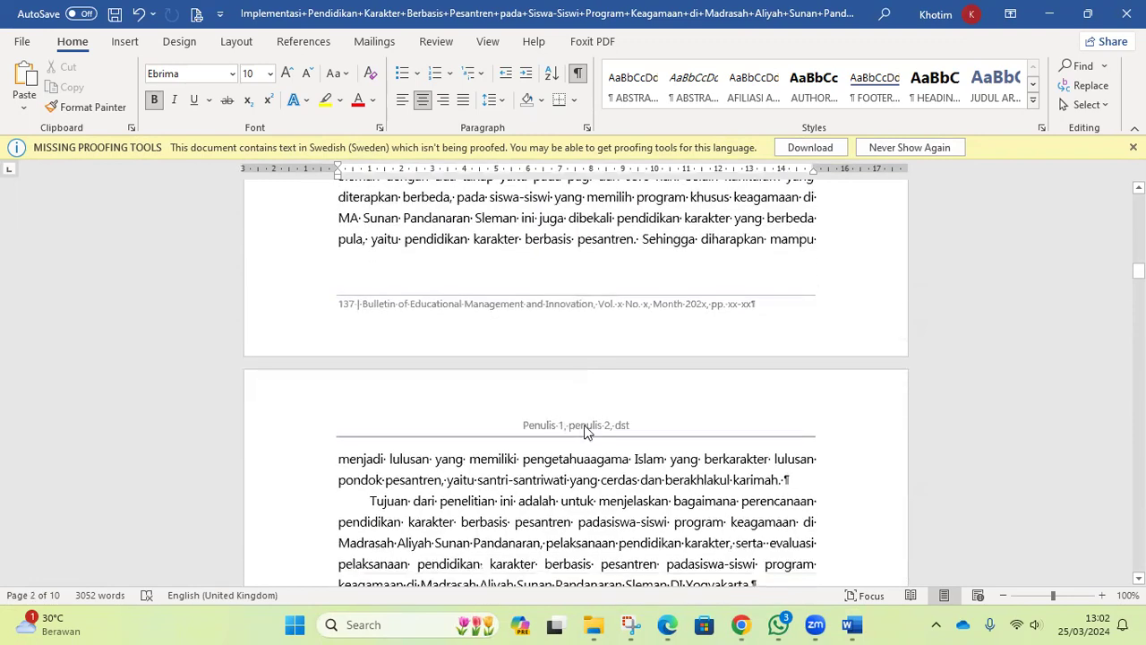
{"action": "double_click", "coordinate": [585, 429]}
{"action": "left_click_drag", "start_coordinate": [523, 424], "coordinate": [647, 421]}
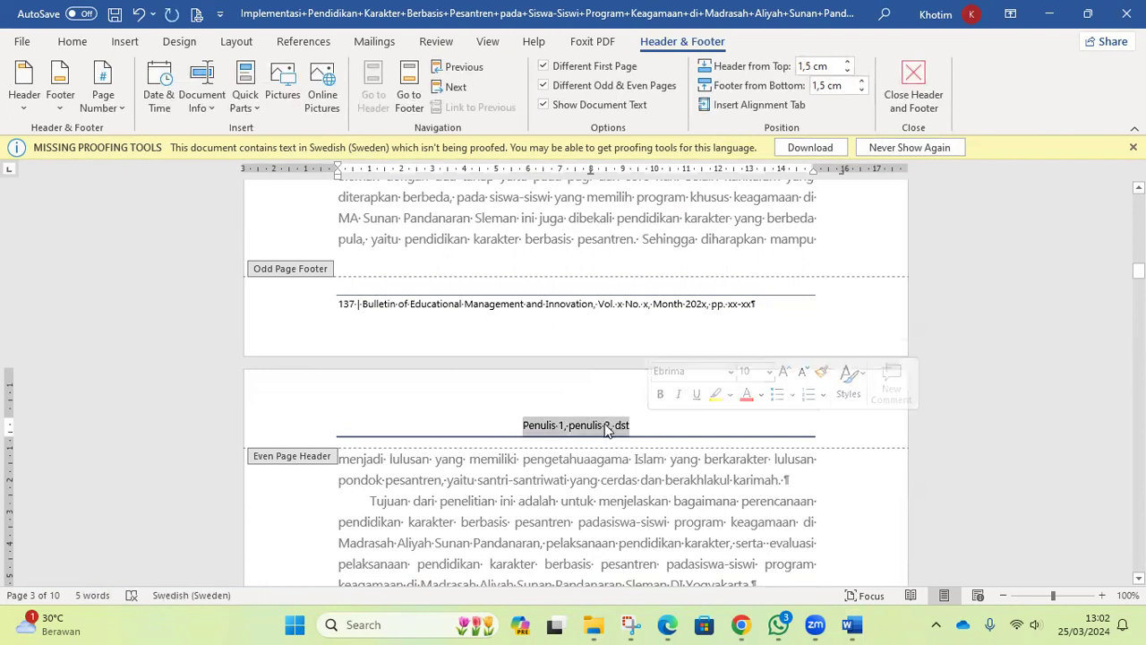
{"action": "left_click", "coordinate": [606, 429]}
Examine the remaining manuscript pages through the reference list for author details and leave header editing
{"action": "scroll", "coordinate": [608, 412], "scroll_direction": "down", "scroll_amount": 12}
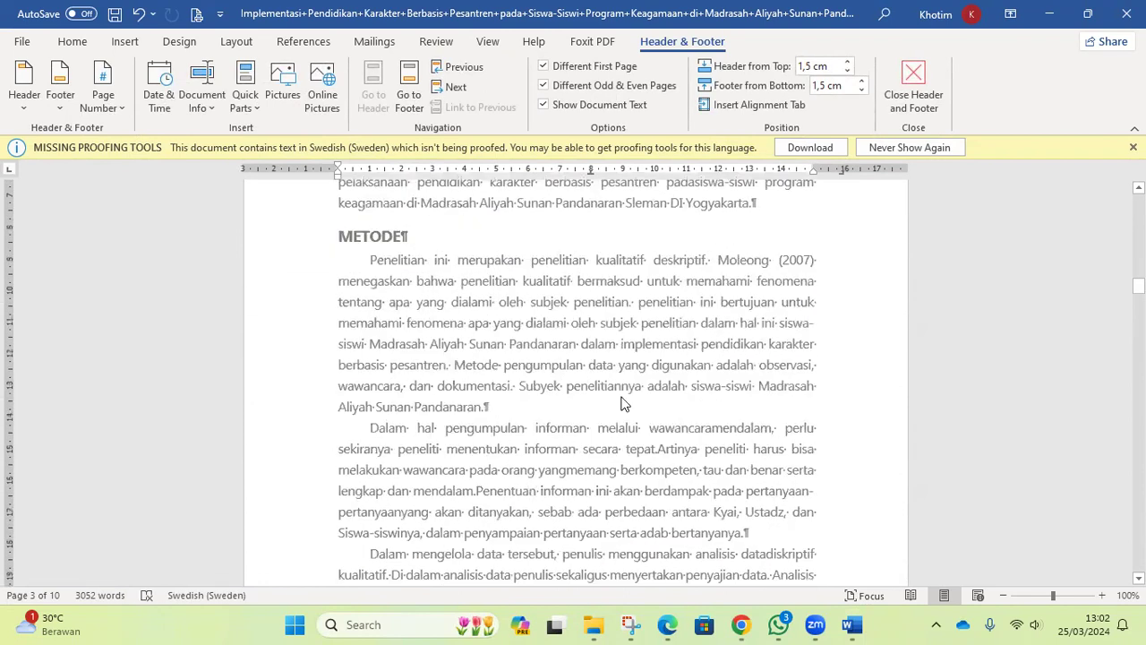
{"action": "scroll", "coordinate": [616, 395], "scroll_direction": "down", "scroll_amount": 10}
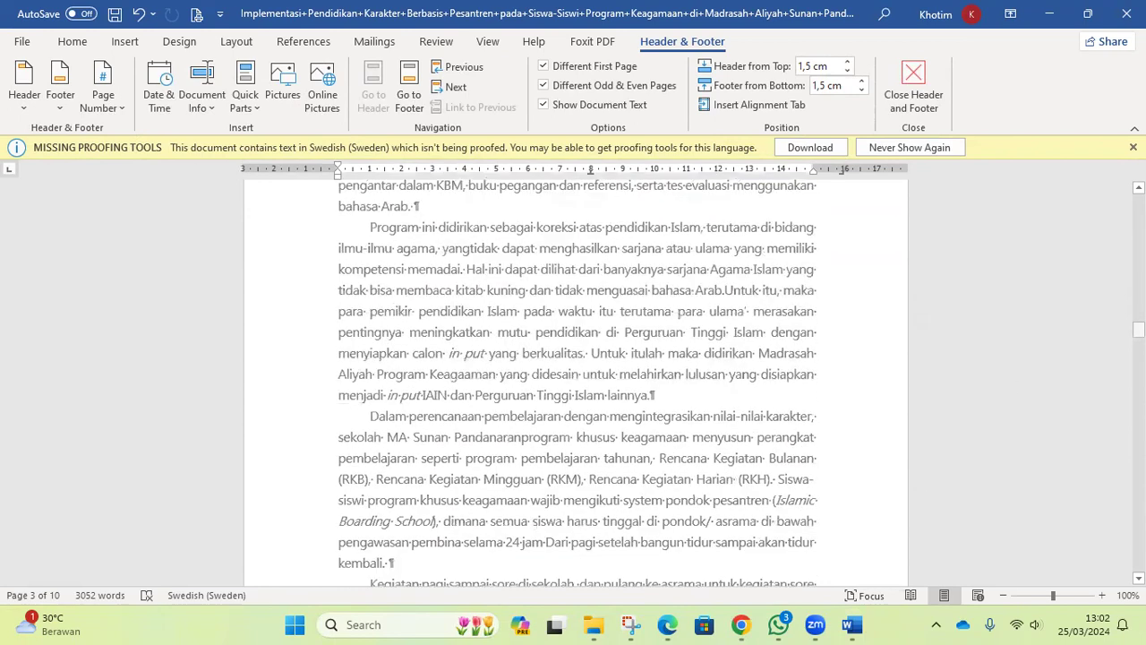
{"action": "scroll", "coordinate": [616, 395], "scroll_direction": "down", "scroll_amount": 20}
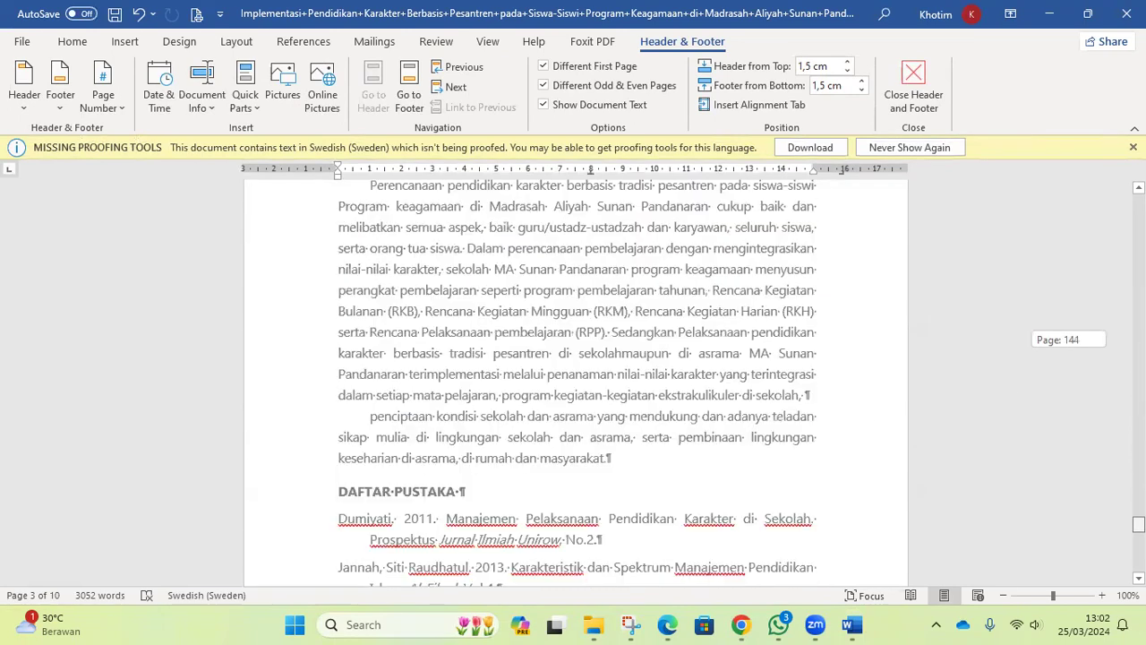
{"action": "scroll", "coordinate": [576, 383], "scroll_direction": "up", "scroll_amount": 20}
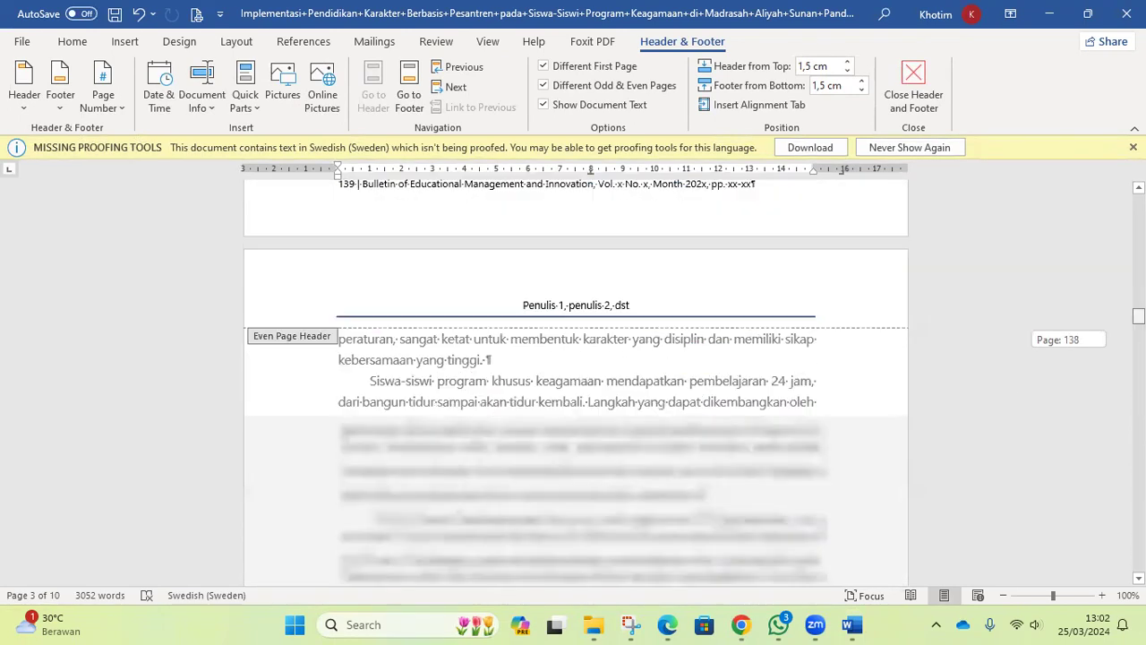
{"action": "scroll", "coordinate": [575, 383], "scroll_direction": "up", "scroll_amount": 3}
{"action": "left_click", "coordinate": [913, 90]}
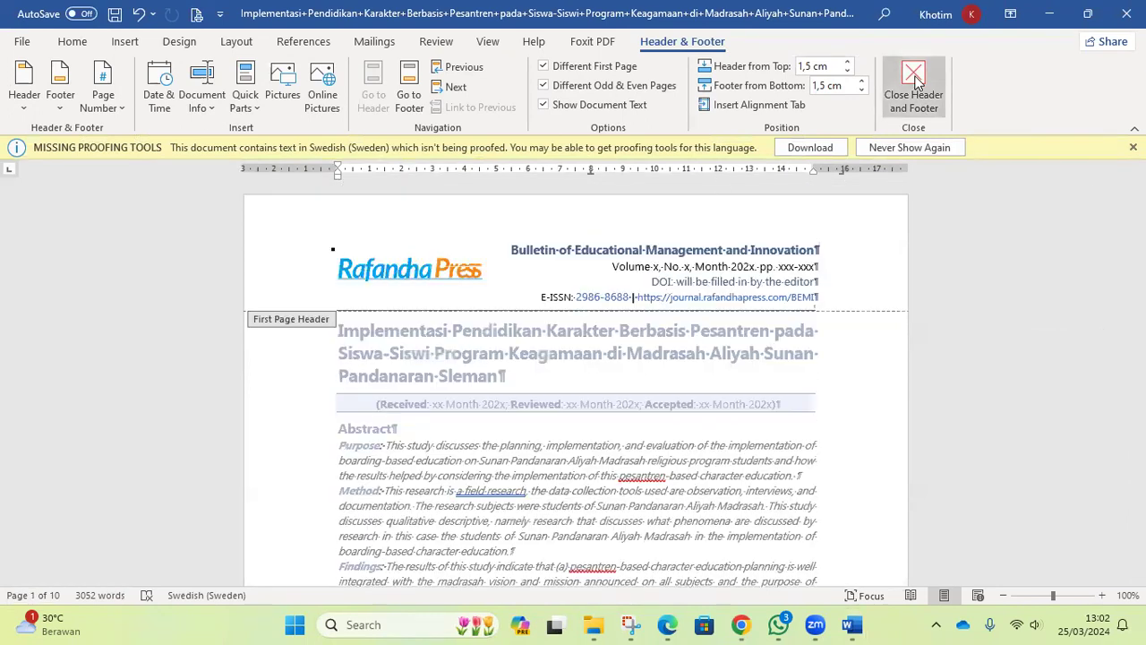
Save the anonymised manuscript, close it and return to the submission page in the browser
{"action": "scroll", "coordinate": [642, 412], "scroll_direction": "up", "scroll_amount": 5}
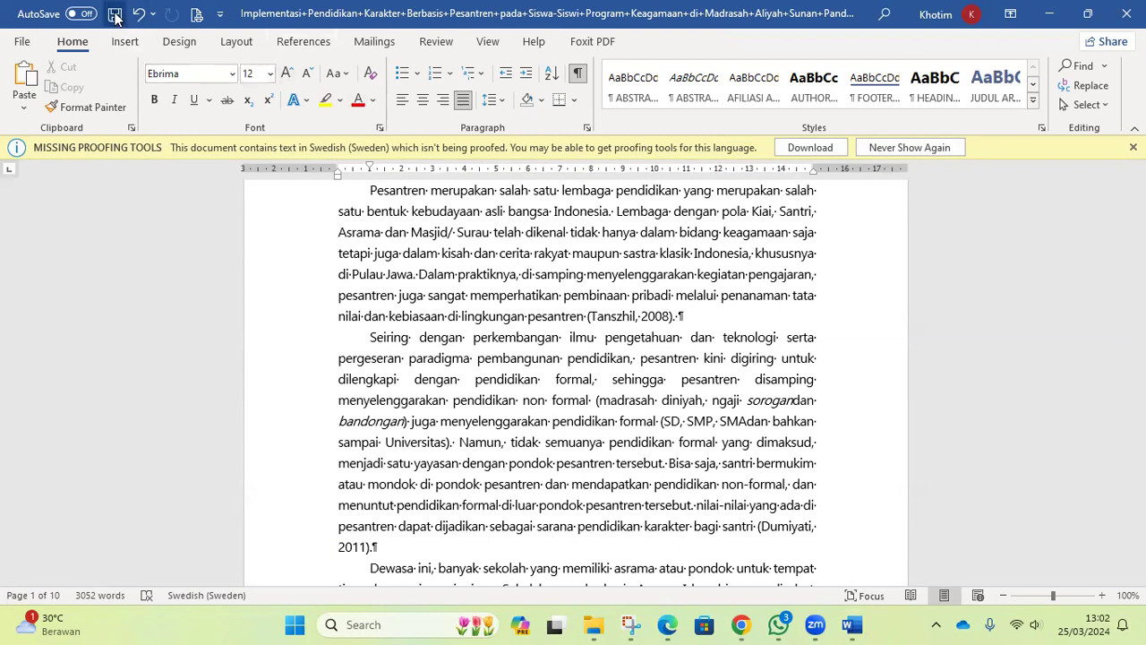
{"action": "key", "text": "alt+F4"}
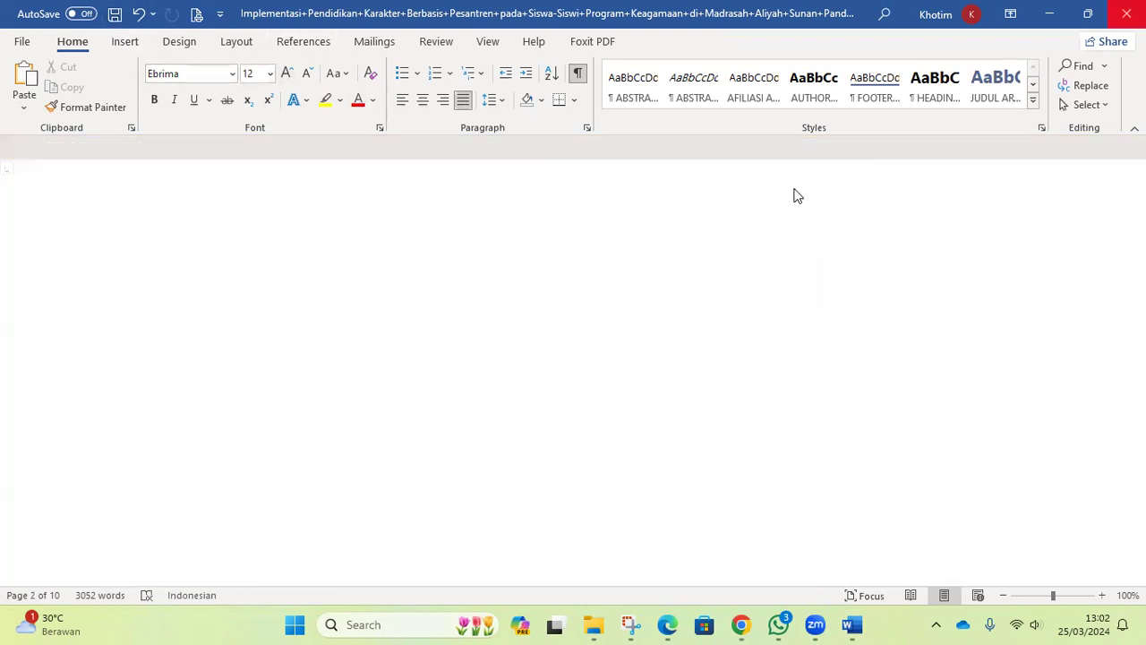
{"action": "left_click", "coordinate": [555, 363]}
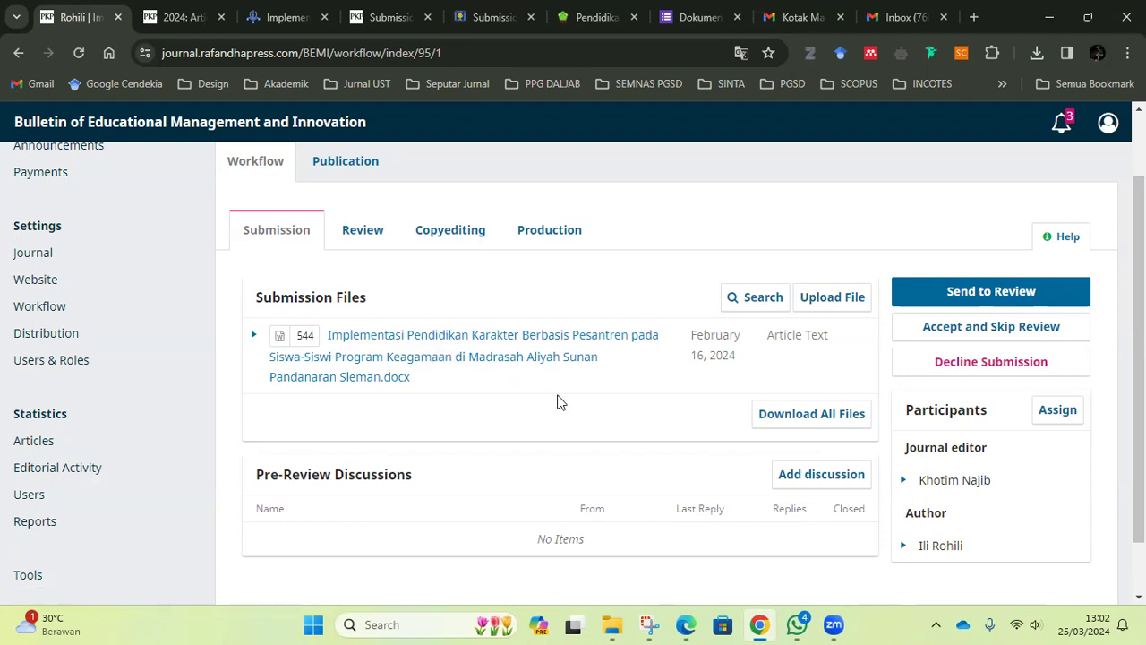
Start a new submission file upload that is not a revision, with Article Text as the article component
{"action": "left_click", "coordinate": [819, 303]}
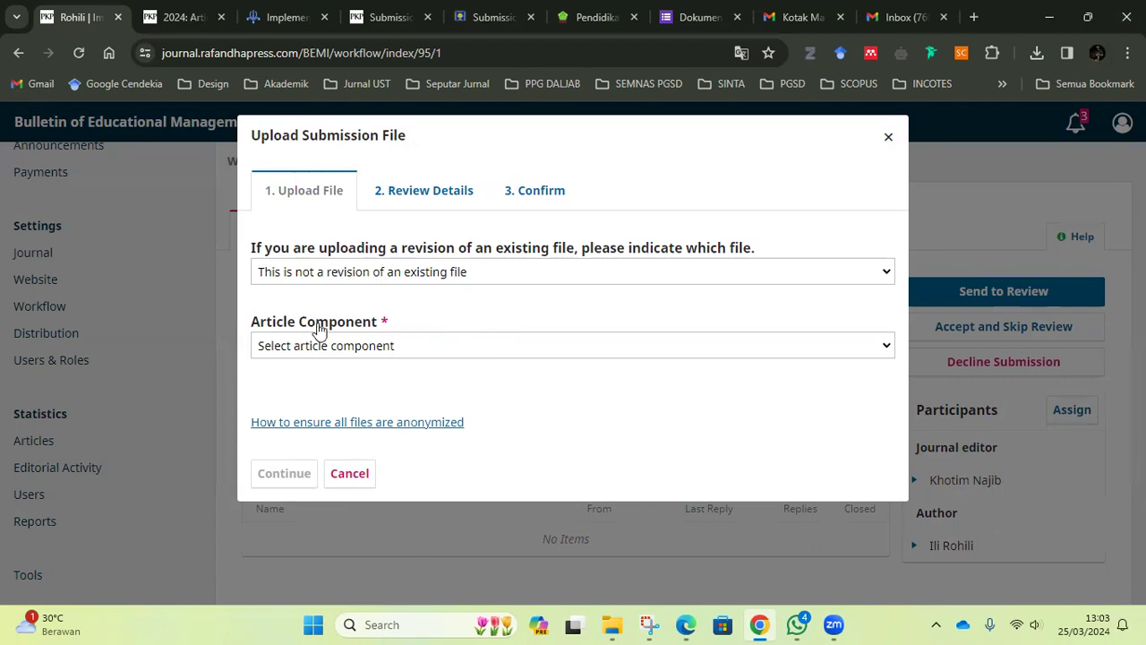
{"action": "left_click", "coordinate": [298, 275]}
{"action": "left_click", "coordinate": [319, 294]}
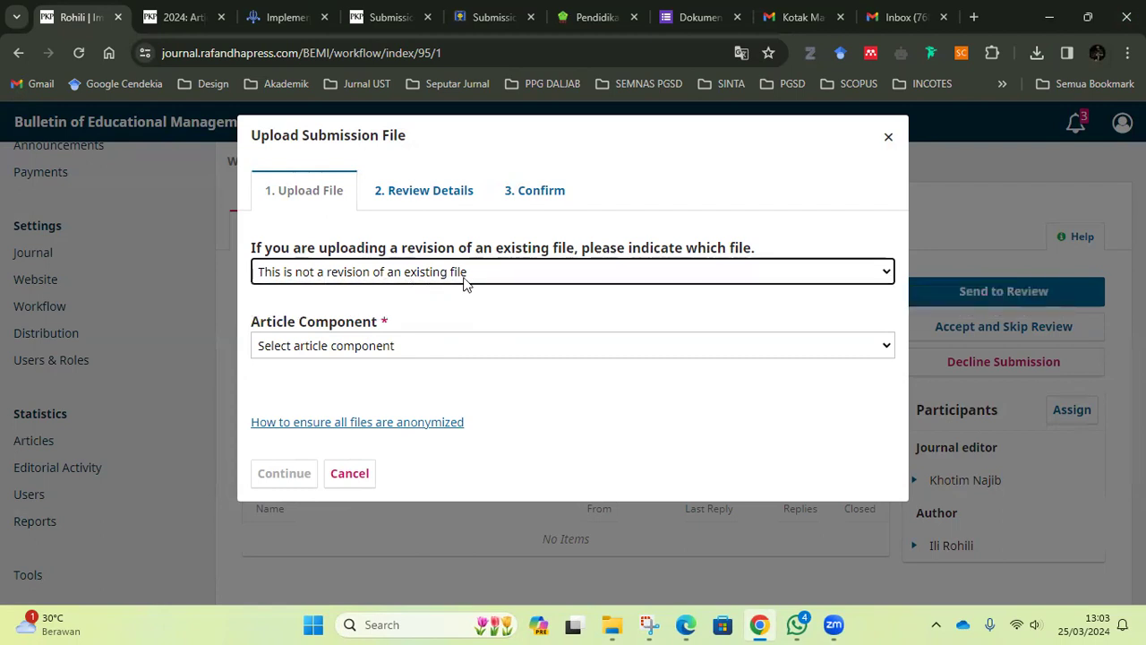
{"action": "left_click", "coordinate": [300, 353]}
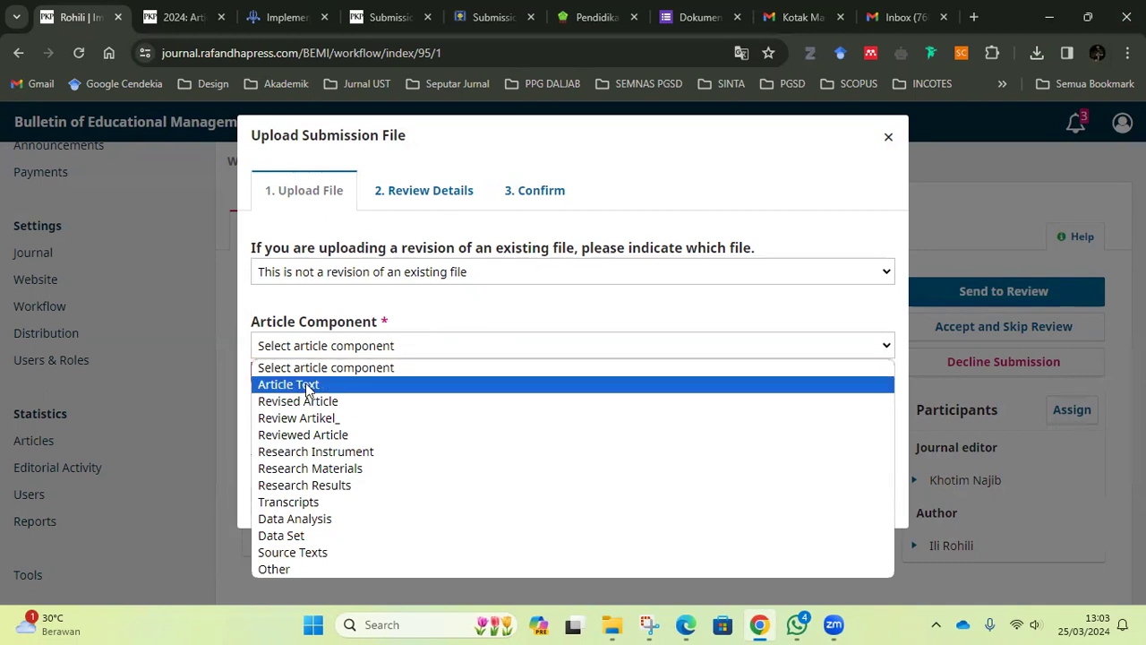
{"action": "left_click", "coordinate": [307, 385]}
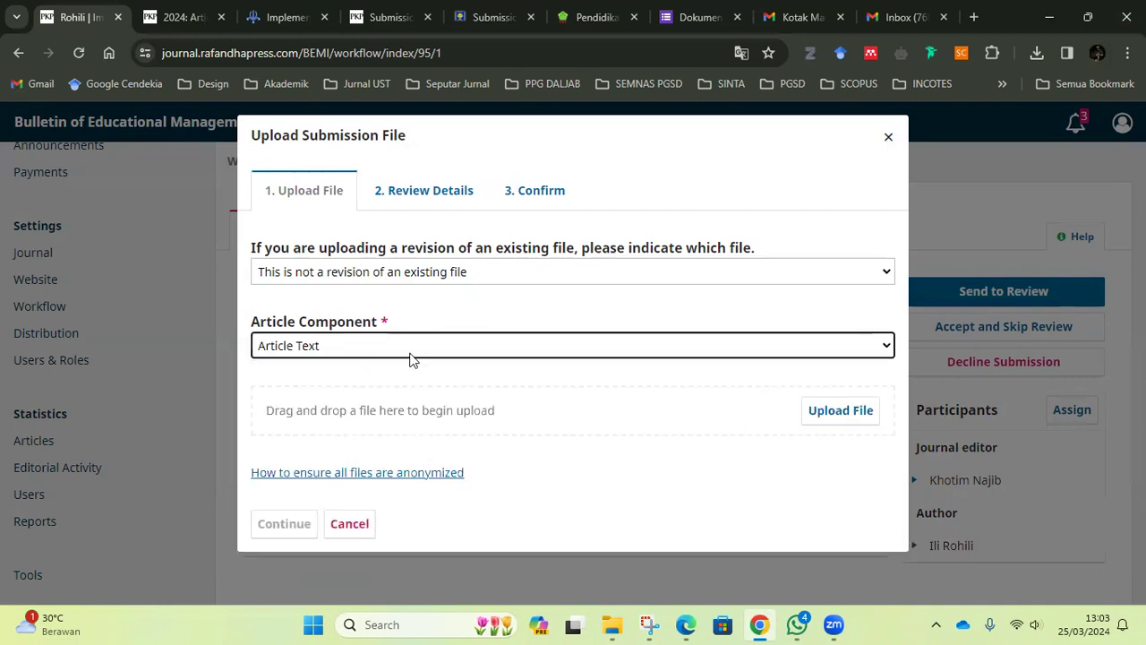
Upload the anonymised "Implementasi+Pendidikan+Karakter..." Word document from the Downloads folder and continue to the review details
{"action": "left_click", "coordinate": [842, 410]}
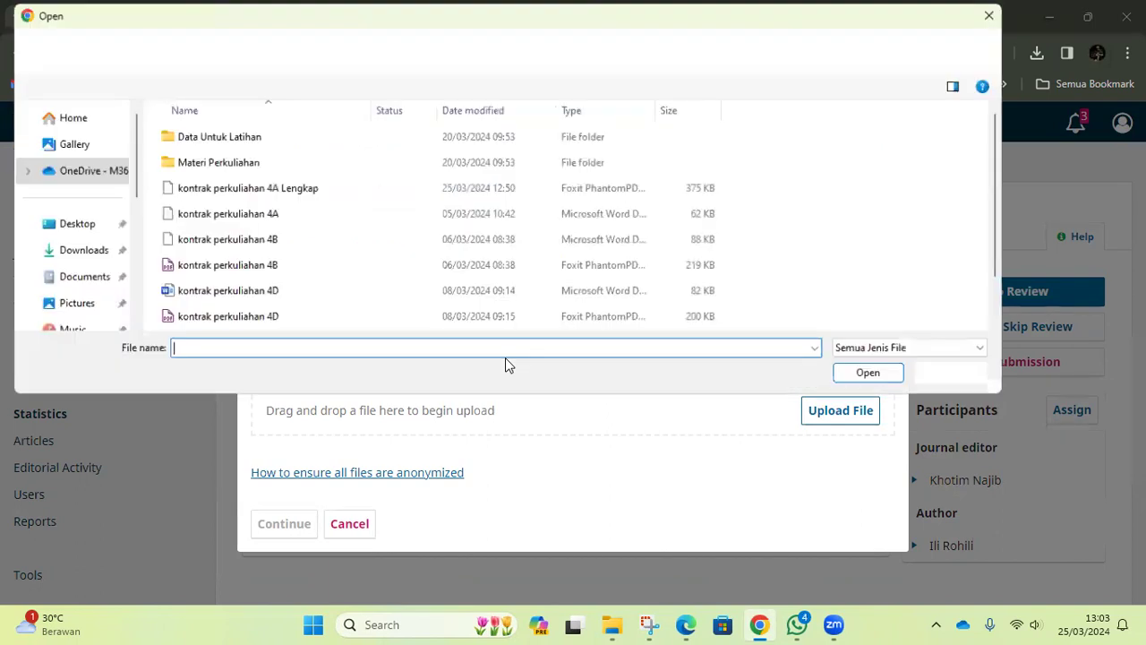
{"action": "left_click", "coordinate": [75, 250]}
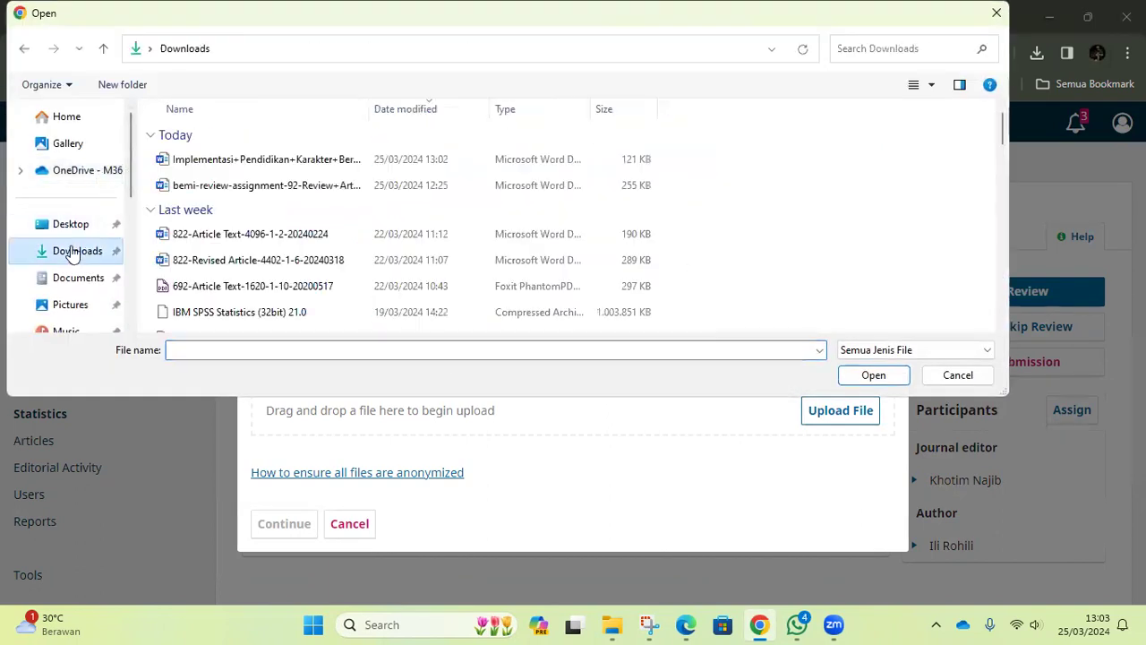
{"action": "left_click", "coordinate": [246, 161]}
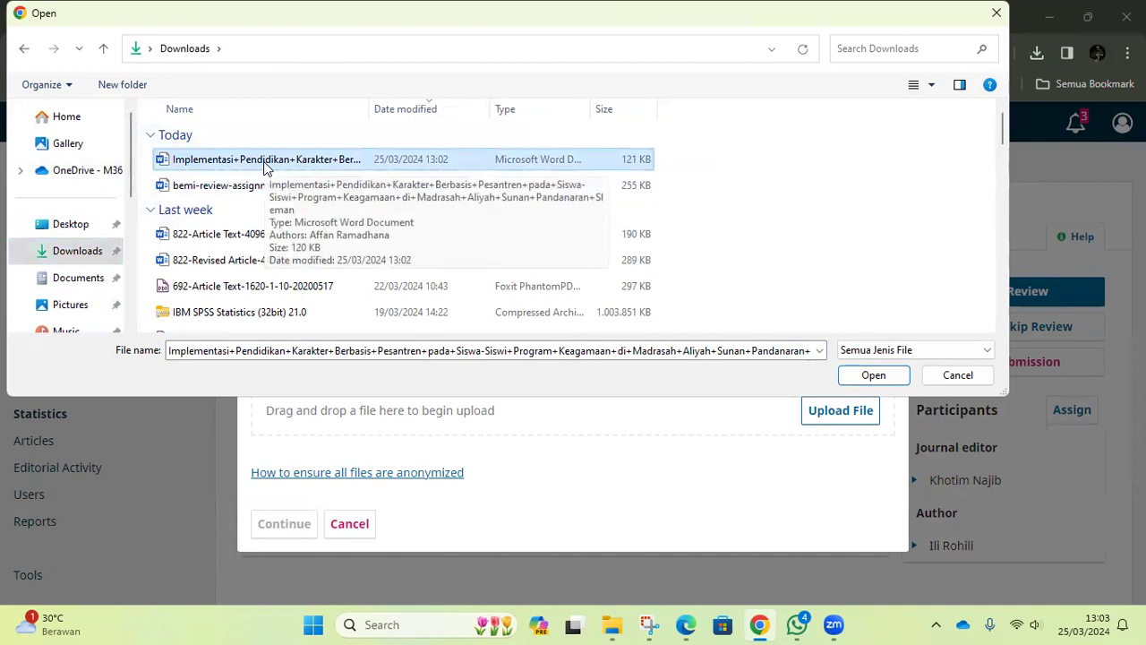
{"action": "left_click", "coordinate": [874, 376]}
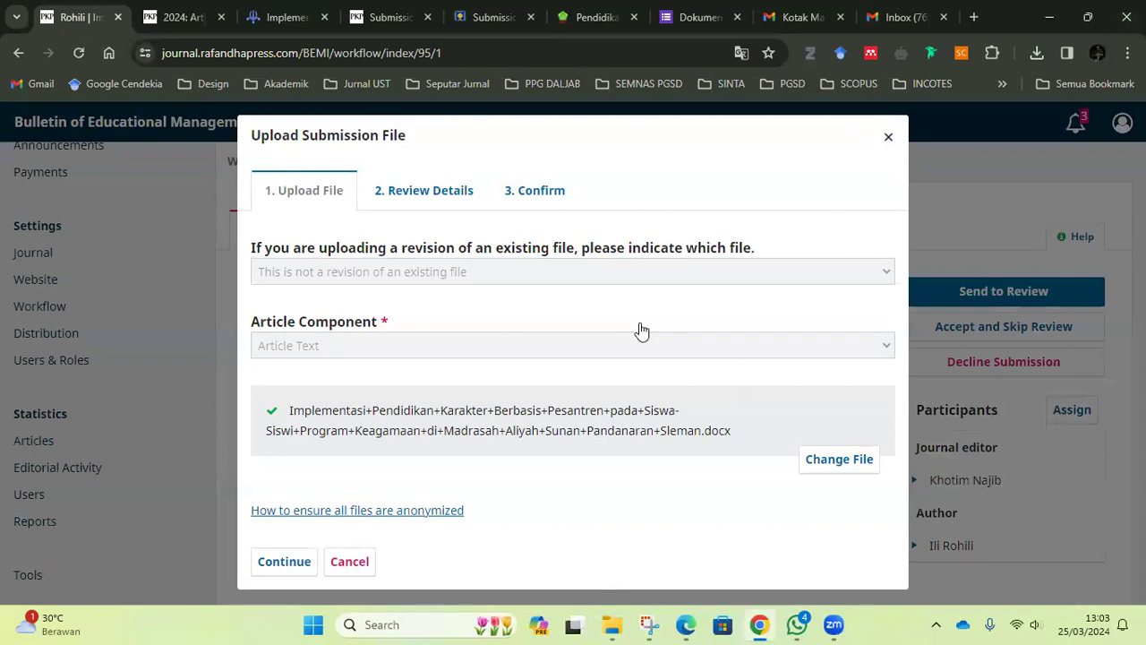
{"action": "left_click", "coordinate": [278, 560]}
Name the uploaded file "Review Article_95" and complete the upload
{"action": "left_click", "coordinate": [312, 269]}
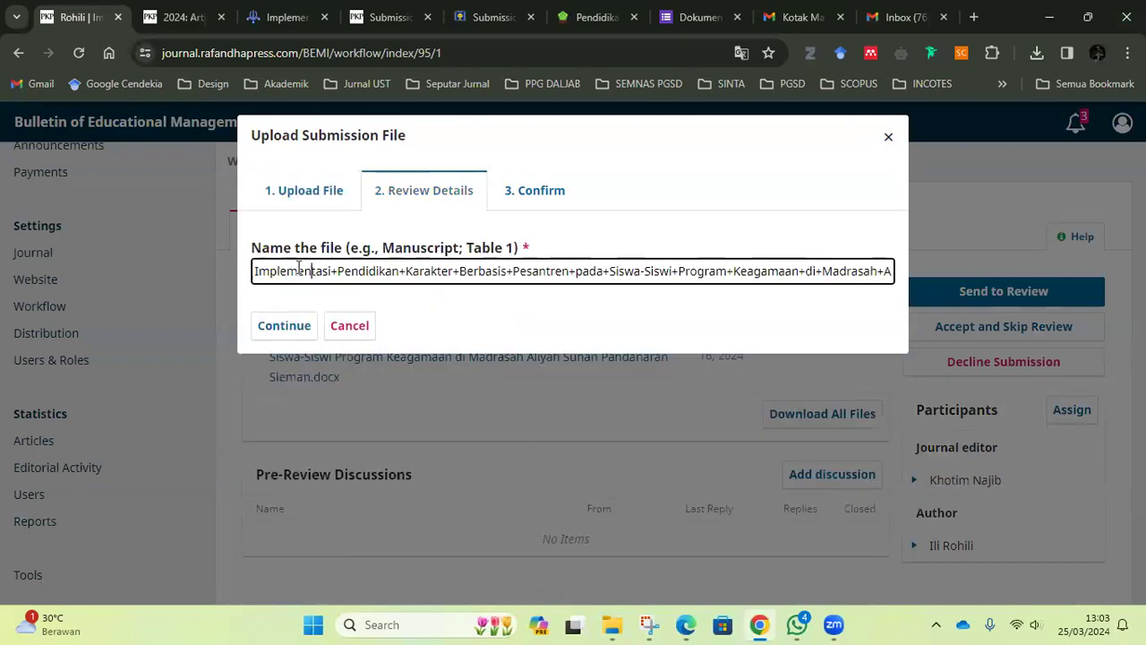
{"action": "key", "text": "ctrl+a"}
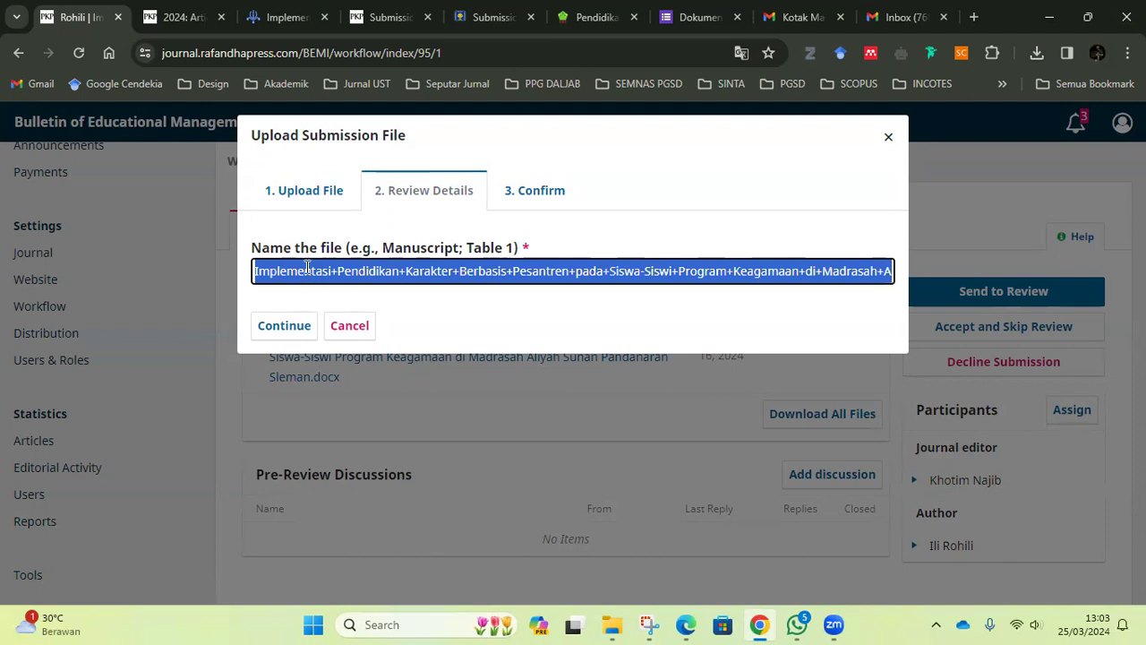
{"action": "type", "text": "Review Articl"}
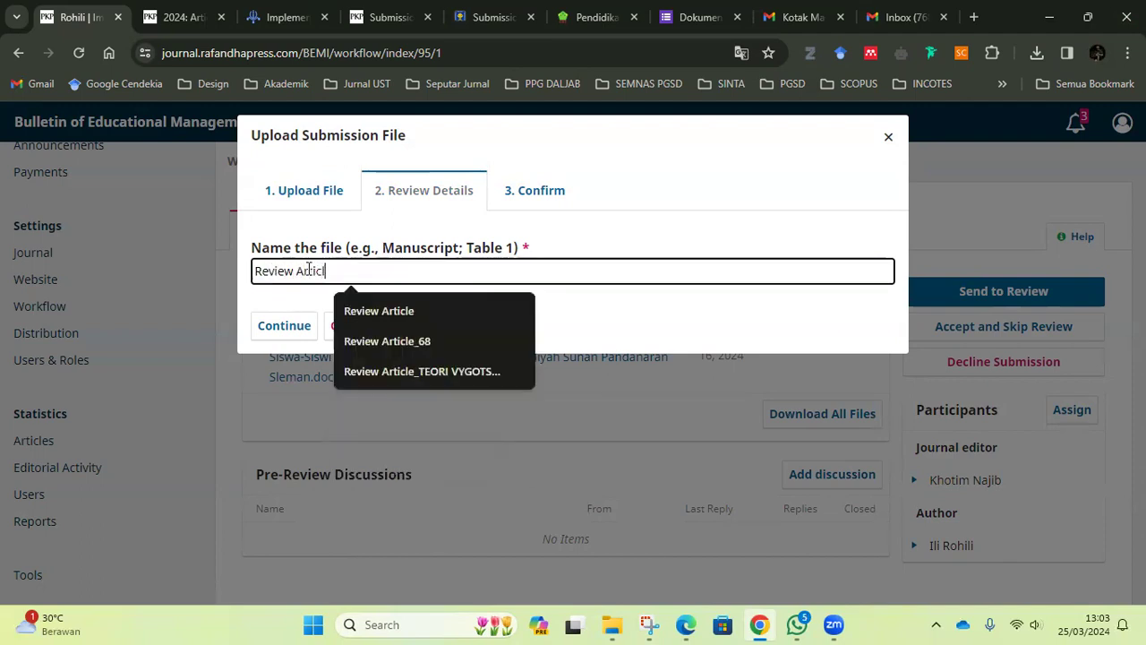
{"action": "type", "text": "e_95"}
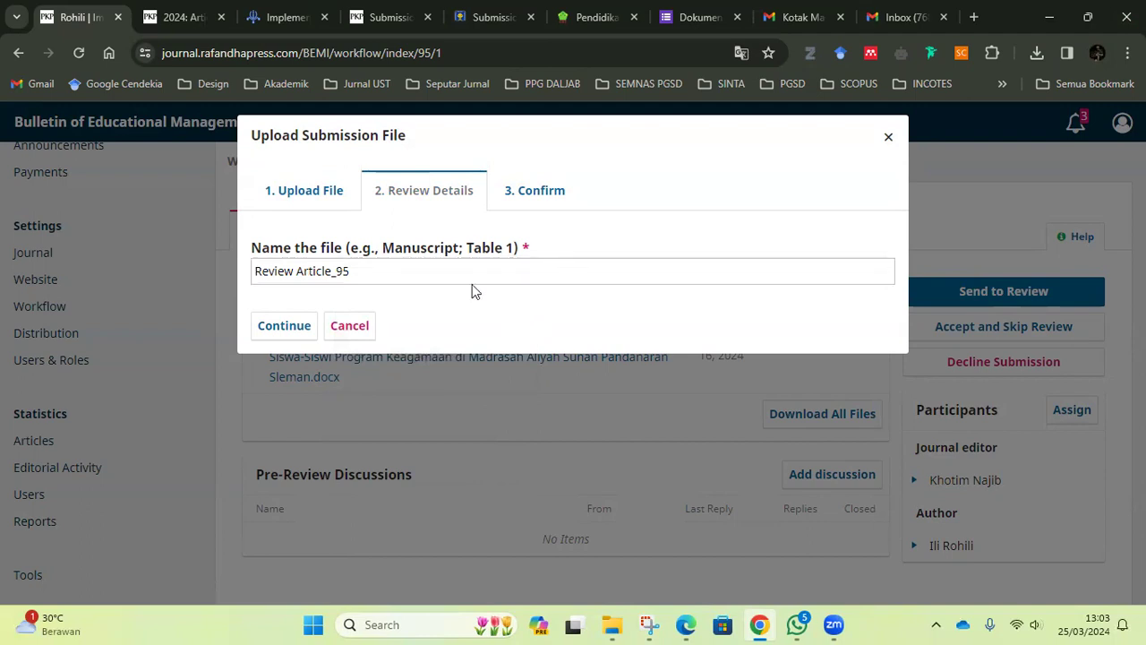
{"action": "left_click", "coordinate": [273, 327]}
{"action": "left_click", "coordinate": [286, 394]}
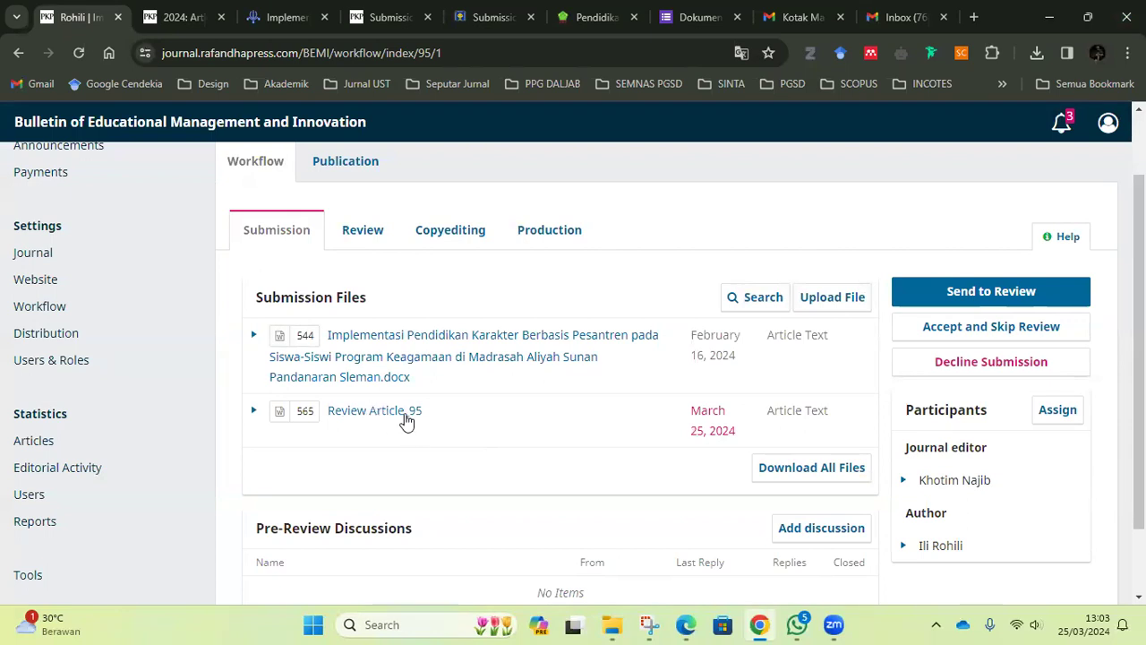
Examine the submission stage, including the submission files list and the Pre-Review Discussions section
{"action": "scroll", "coordinate": [374, 402], "scroll_direction": "down", "scroll_amount": 1}
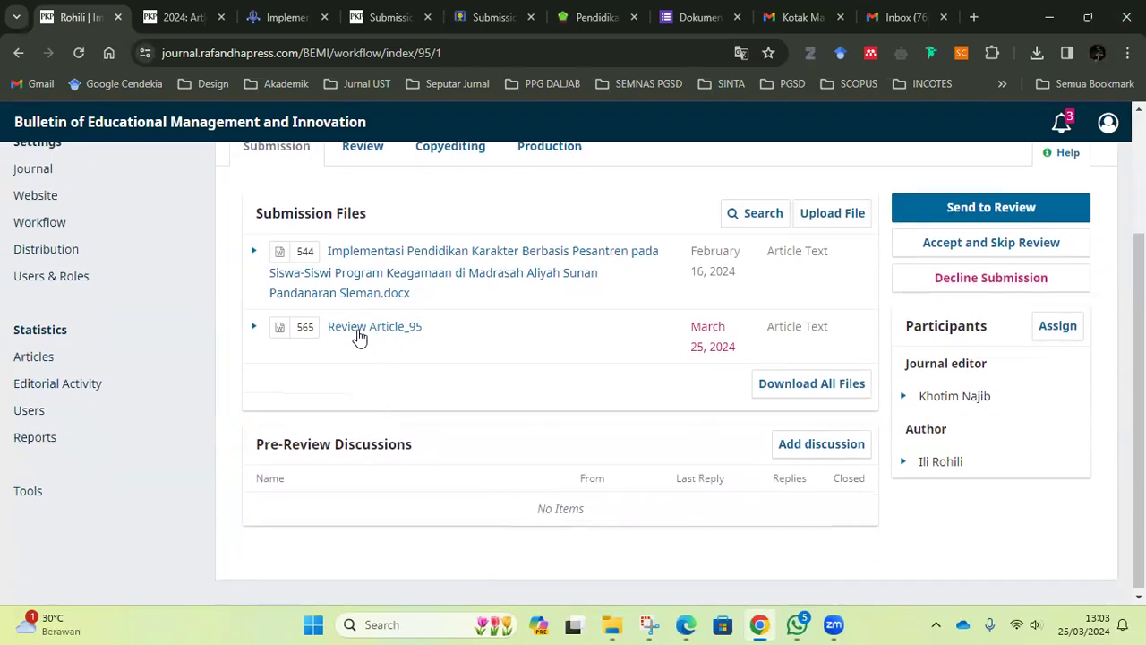
{"action": "scroll", "coordinate": [372, 411], "scroll_direction": "up", "scroll_amount": 1}
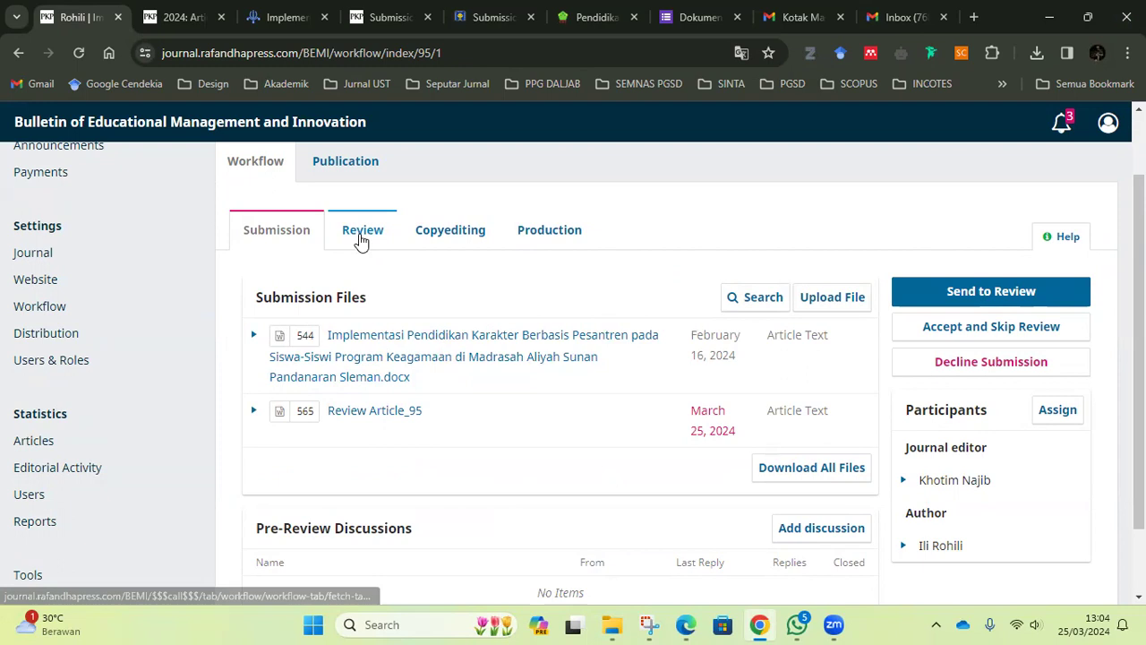
{"action": "scroll", "coordinate": [442, 405], "scroll_direction": "down", "scroll_amount": 1}
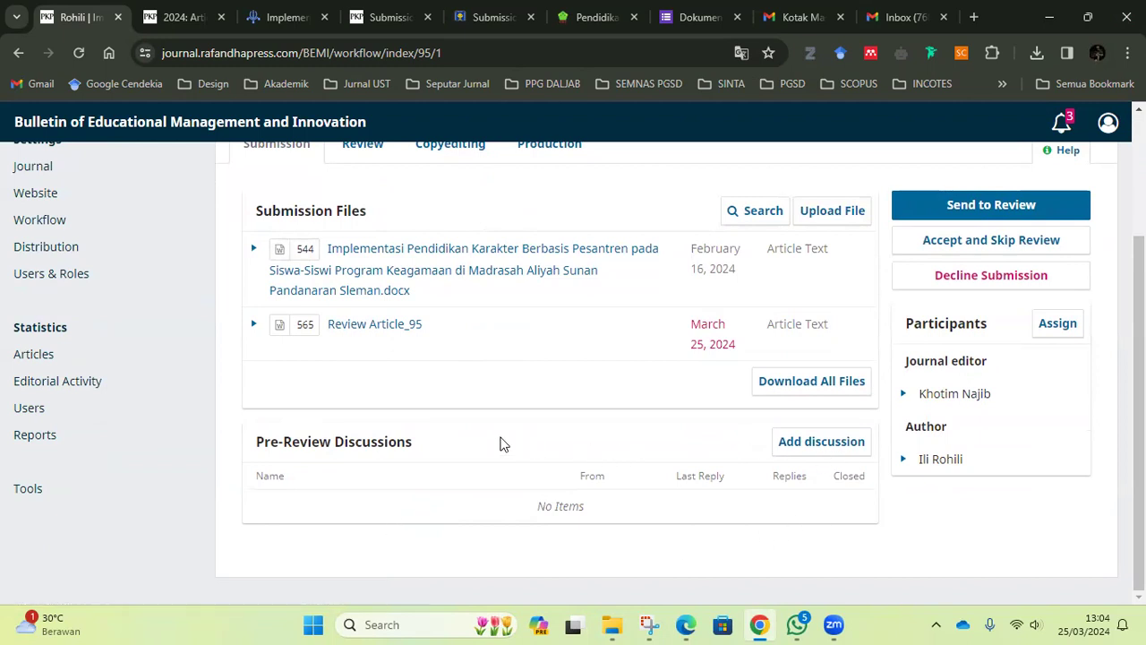
{"action": "scroll", "coordinate": [473, 410], "scroll_direction": "up", "scroll_amount": 1}
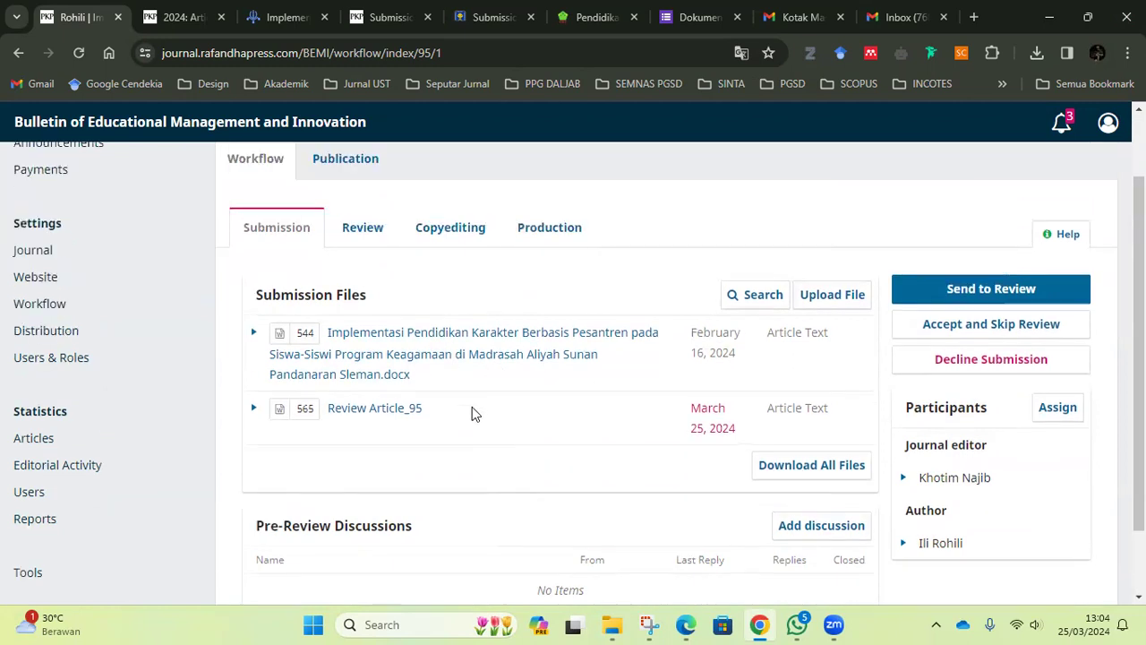
{"action": "scroll", "coordinate": [497, 407], "scroll_direction": "down", "scroll_amount": 1}
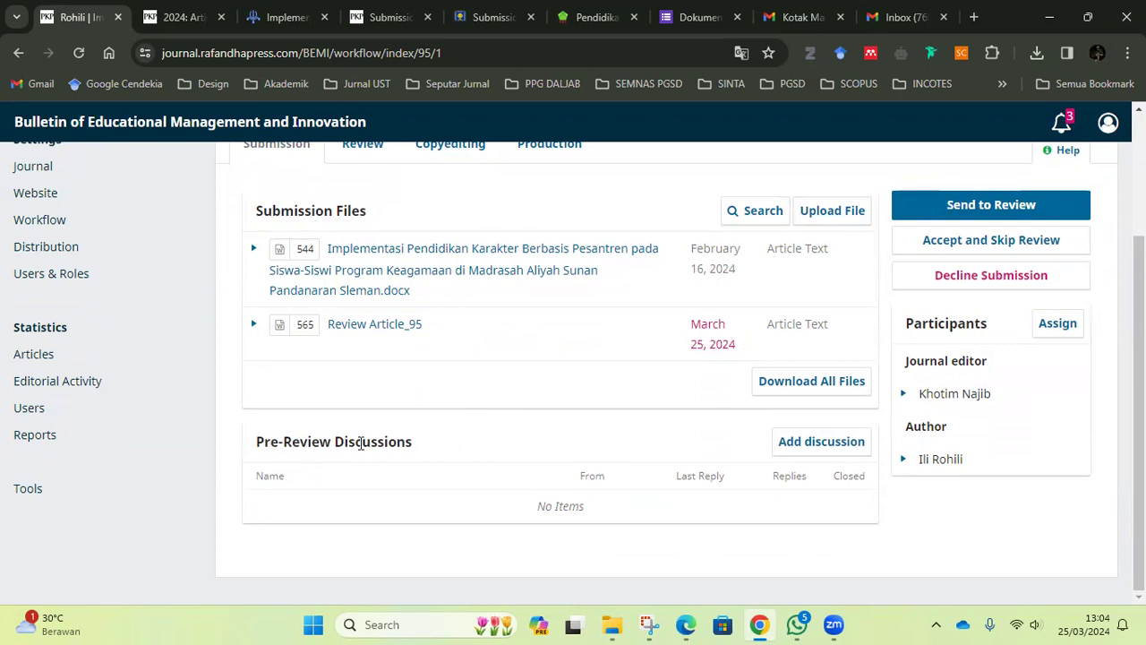
{"action": "left_click_drag", "start_coordinate": [411, 442], "coordinate": [255, 444]}
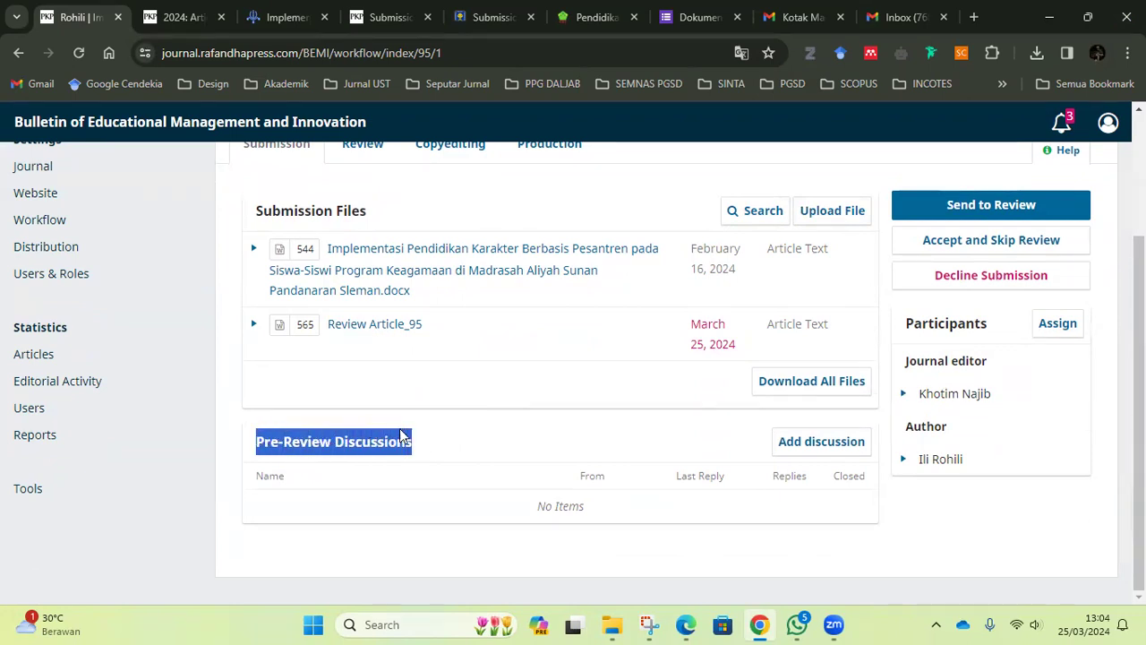
{"action": "left_click", "coordinate": [437, 448]}
{"action": "scroll", "coordinate": [538, 475], "scroll_direction": "up", "scroll_amount": 2}
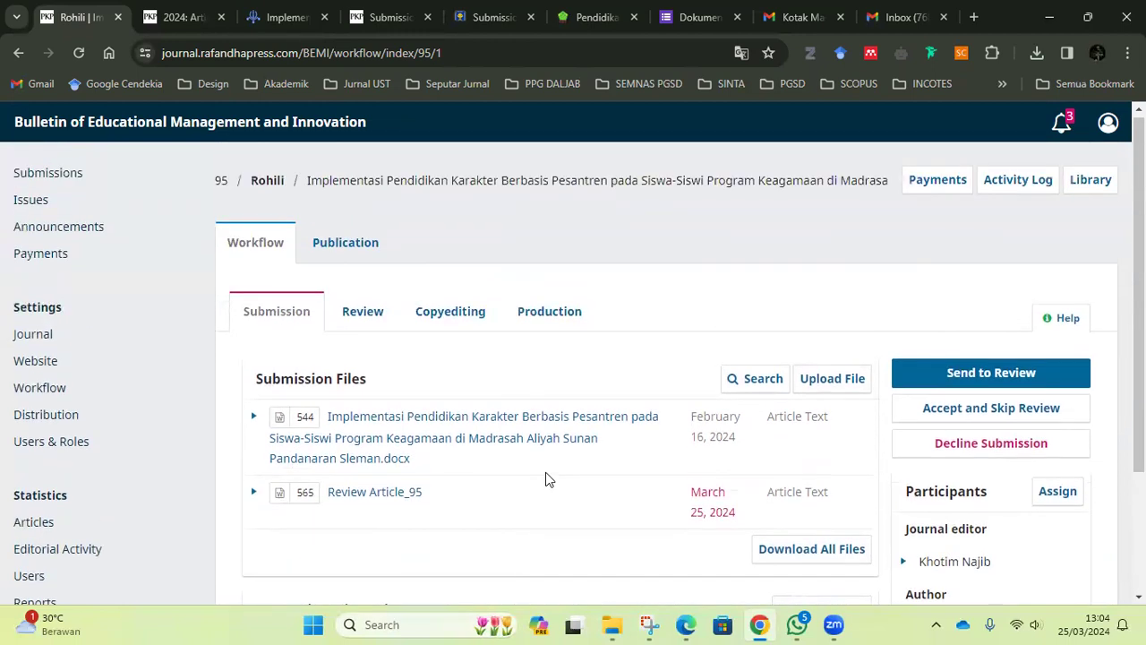
{"action": "scroll", "coordinate": [549, 481], "scroll_direction": "down", "scroll_amount": 2}
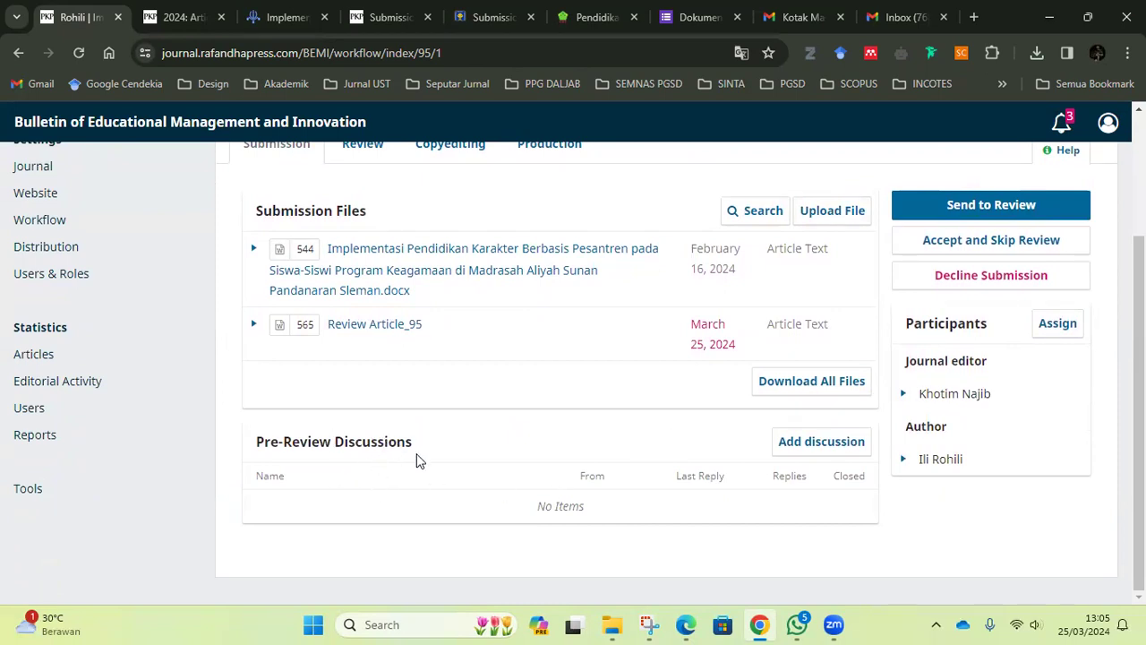
{"action": "scroll", "coordinate": [537, 358], "scroll_direction": "up", "scroll_amount": 2}
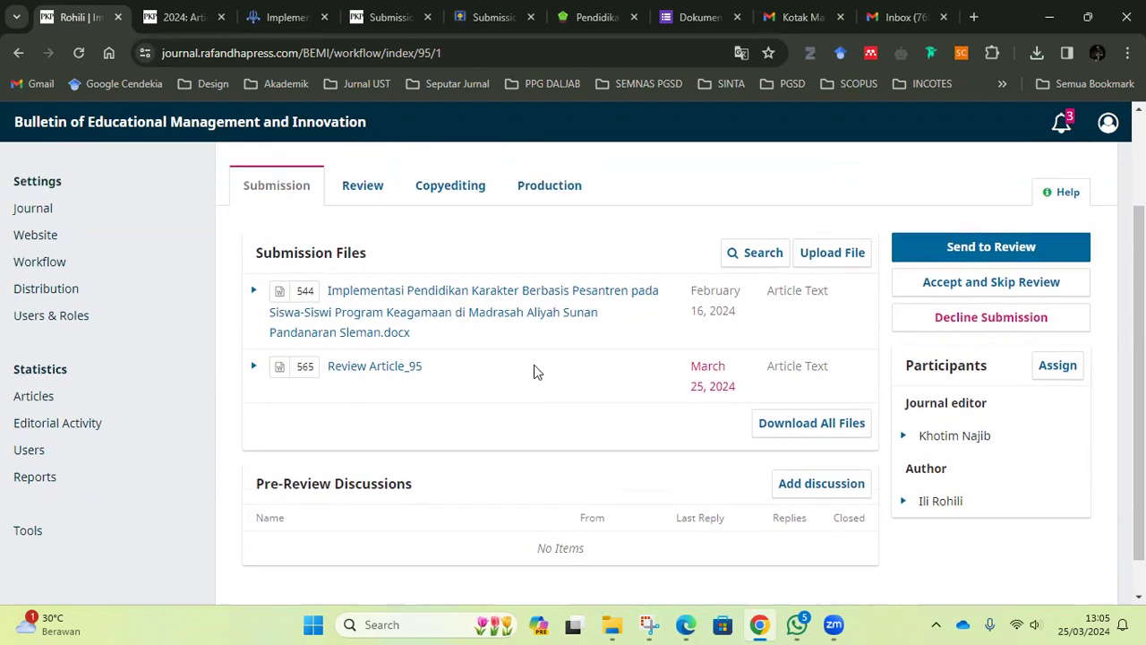
{"action": "scroll", "coordinate": [484, 421], "scroll_direction": "down", "scroll_amount": 2}
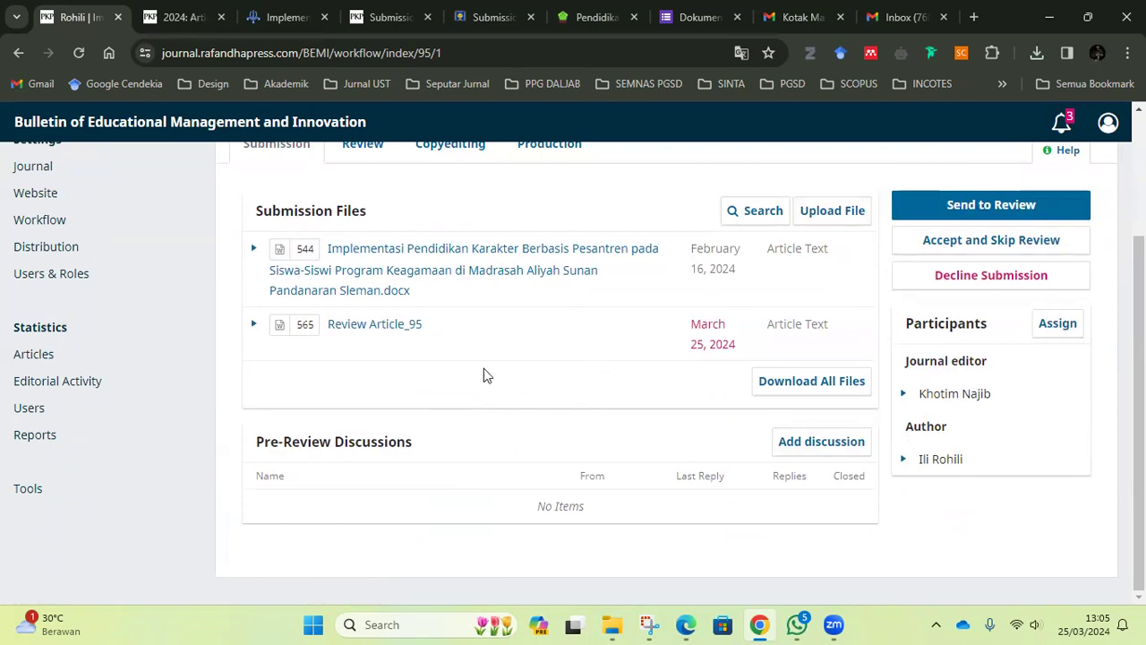
{"action": "scroll", "coordinate": [484, 375], "scroll_direction": "up", "scroll_amount": 1}
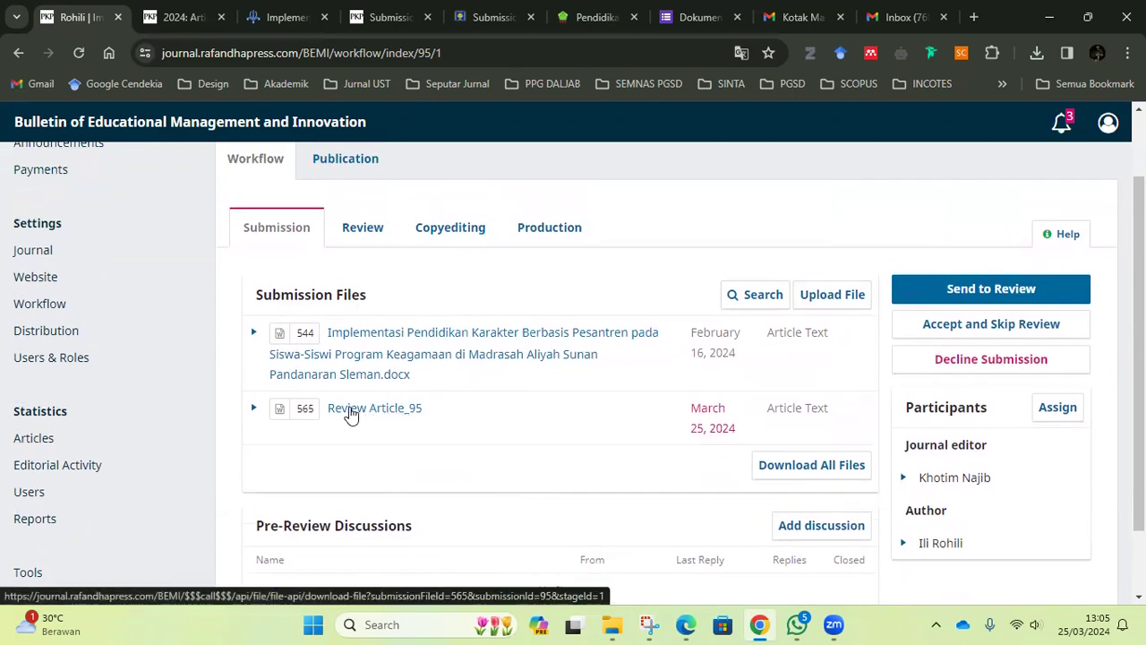
Send the submission to review with only the "Review Article_95" file selected
{"action": "left_click", "coordinate": [985, 291]}
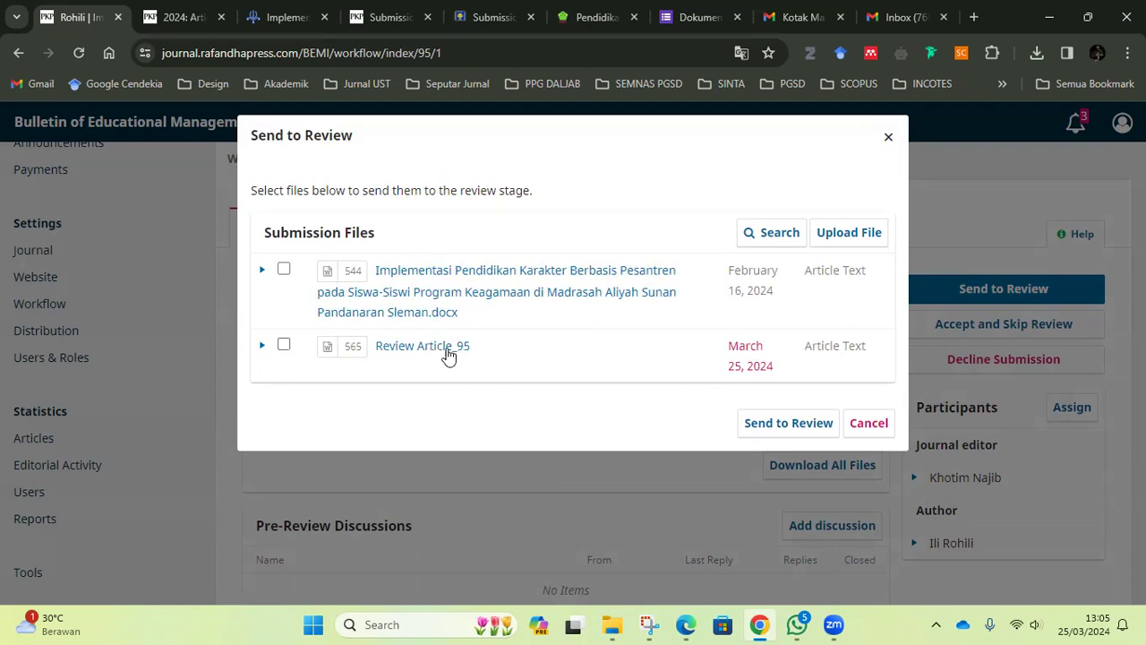
{"action": "left_click", "coordinate": [284, 345]}
{"action": "left_click", "coordinate": [786, 427]}
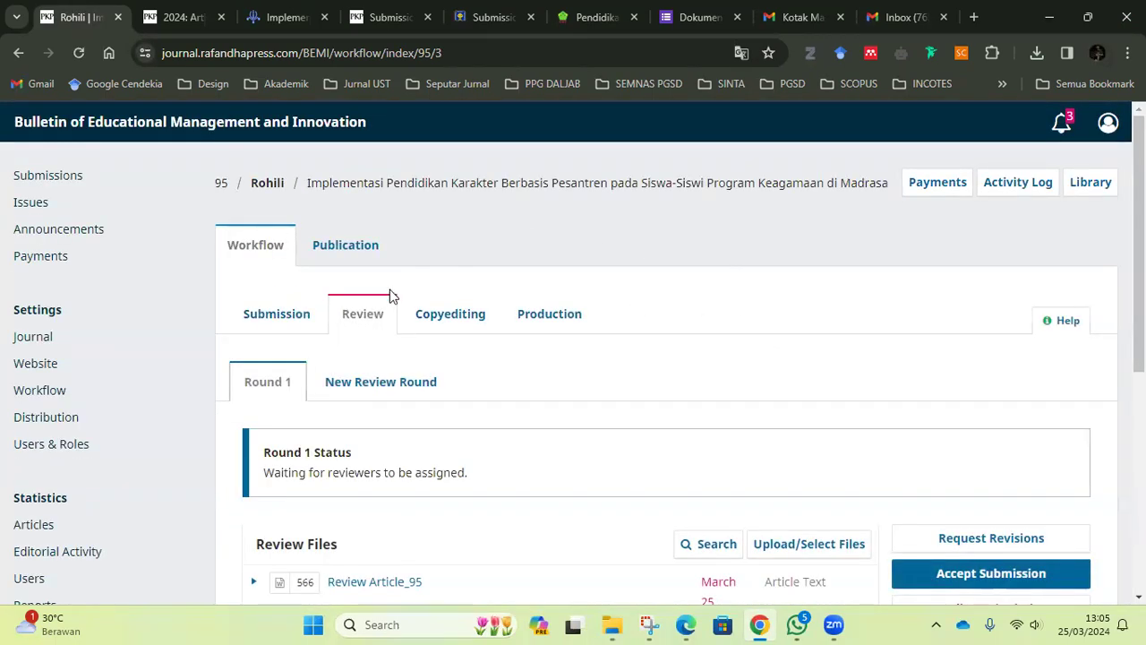
Check the Submission stage, then examine the Review stage's round 1 status, review files, reviewers, revisions and discussions
{"action": "left_click", "coordinate": [268, 317]}
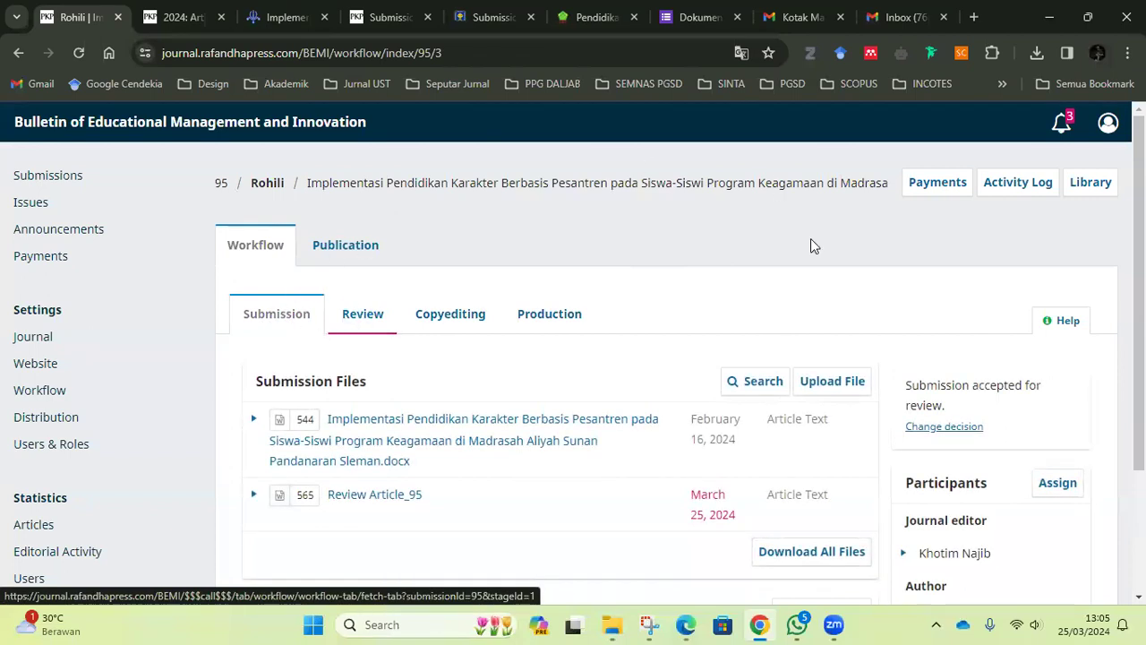
{"action": "left_click", "coordinate": [377, 321]}
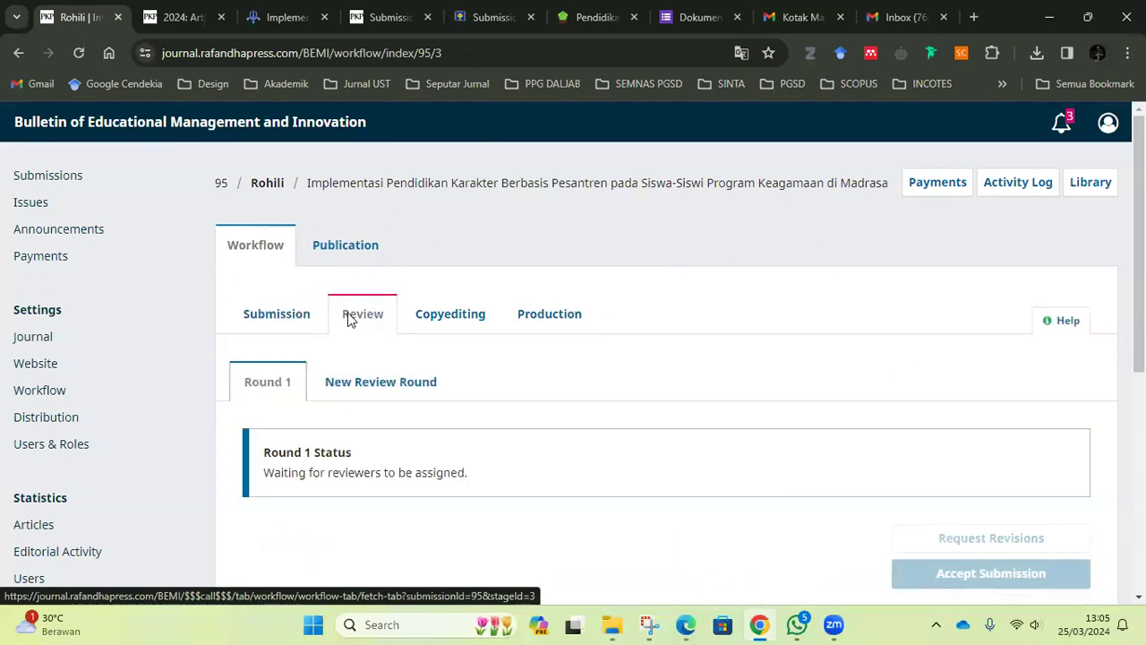
{"action": "scroll", "coordinate": [385, 305], "scroll_direction": "down", "scroll_amount": 5}
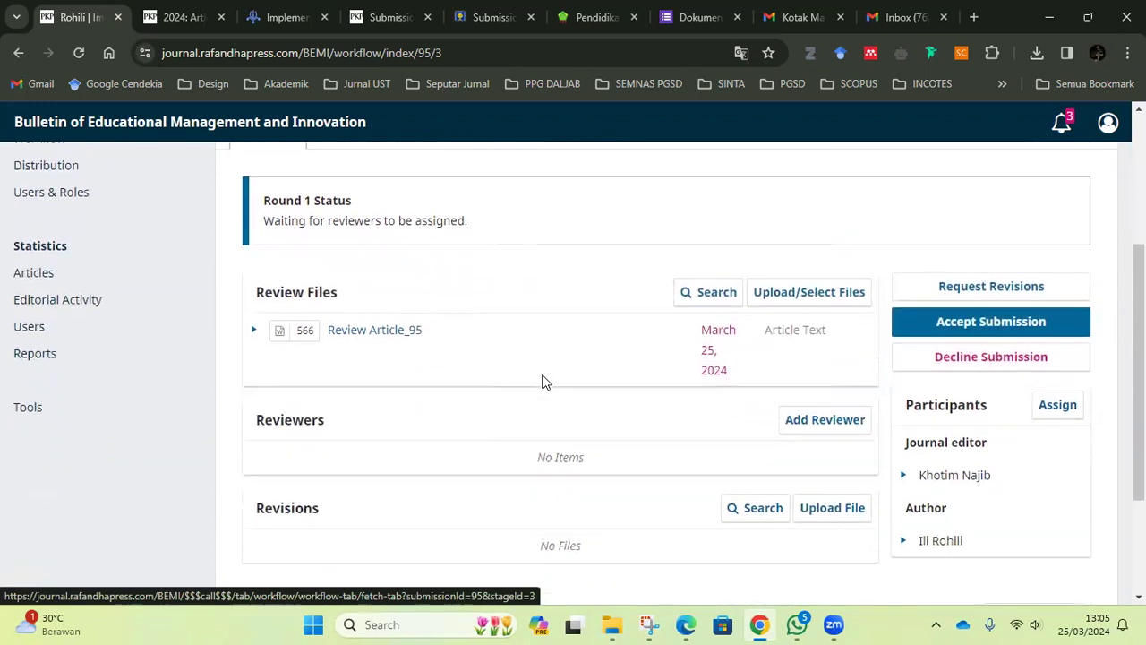
{"action": "scroll", "coordinate": [466, 334], "scroll_direction": "up", "scroll_amount": 3}
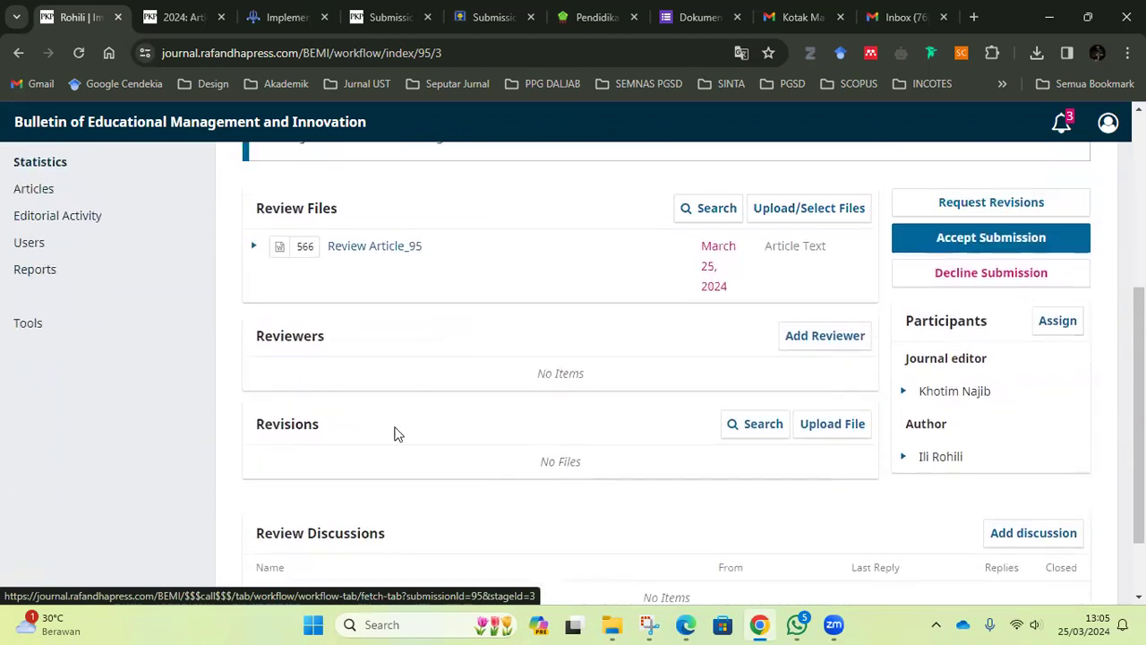
{"action": "scroll", "coordinate": [518, 332], "scroll_direction": "up", "scroll_amount": 2}
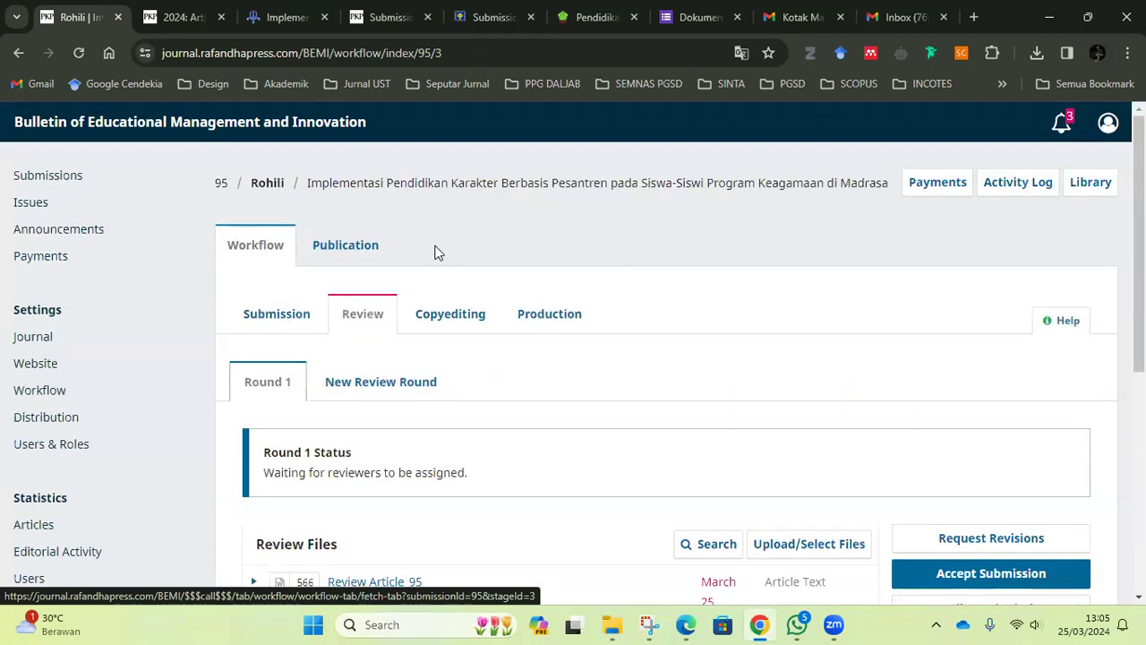
{"action": "scroll", "coordinate": [451, 356], "scroll_direction": "down", "scroll_amount": 3}
{"action": "scroll", "coordinate": [401, 410], "scroll_direction": "down", "scroll_amount": 2}
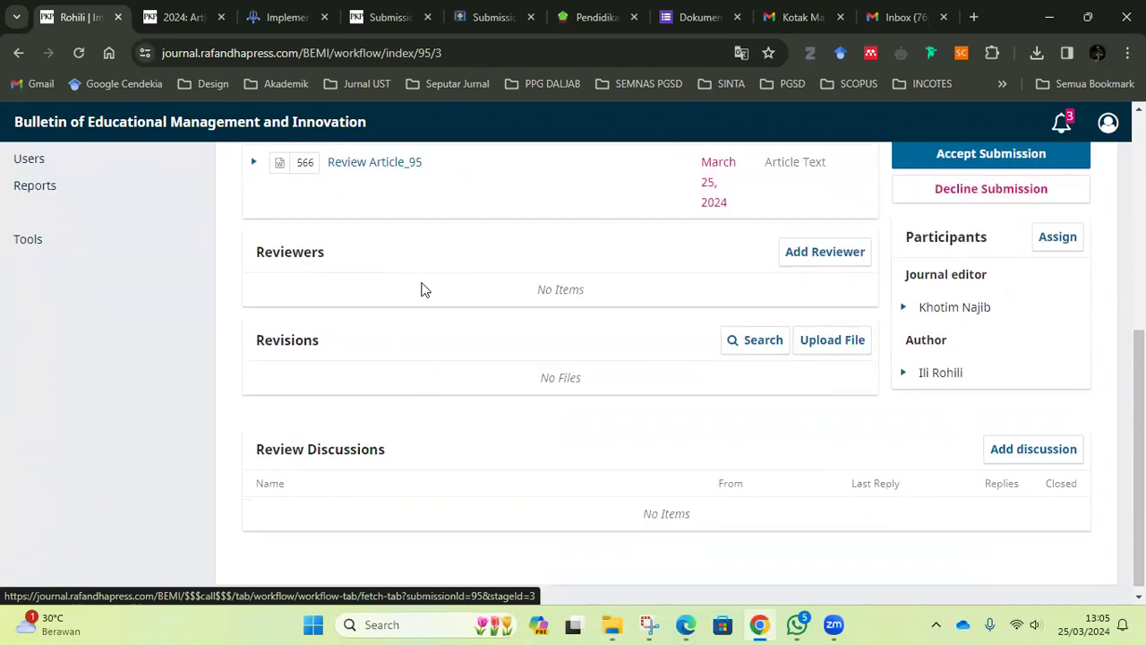
Start adding a reviewer to the submission and select the never-assigned reviewer from Universitas PGRI Madiun
{"action": "left_click", "coordinate": [835, 254]}
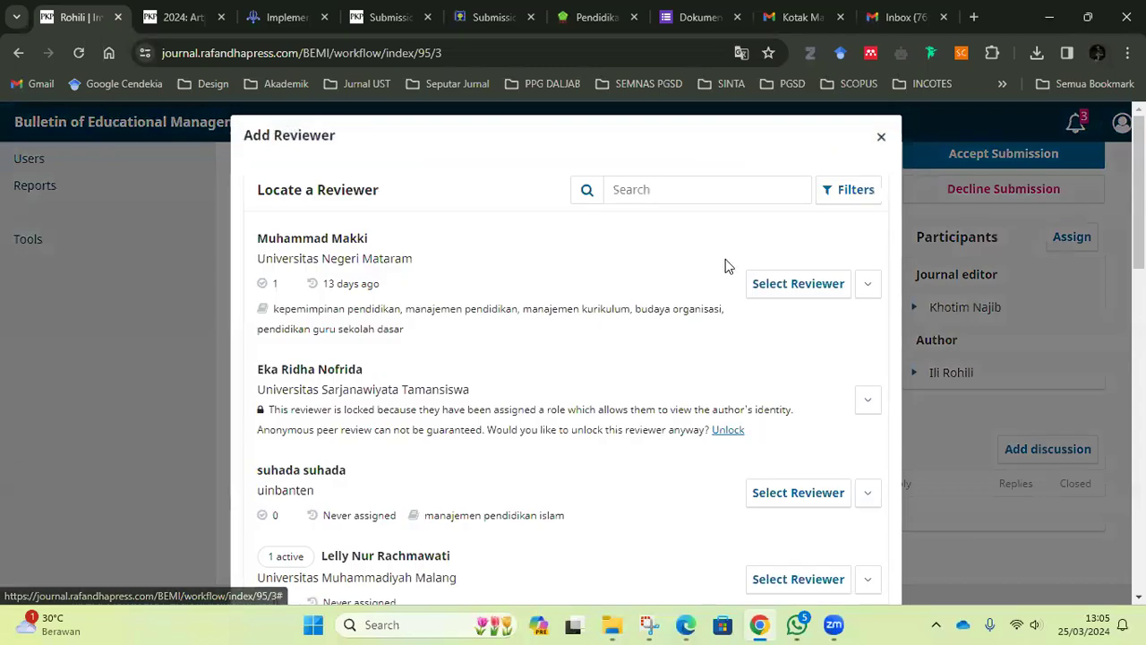
{"action": "scroll", "coordinate": [478, 310], "scroll_direction": "down", "scroll_amount": 3}
{"action": "scroll", "coordinate": [470, 374], "scroll_direction": "down", "scroll_amount": 3}
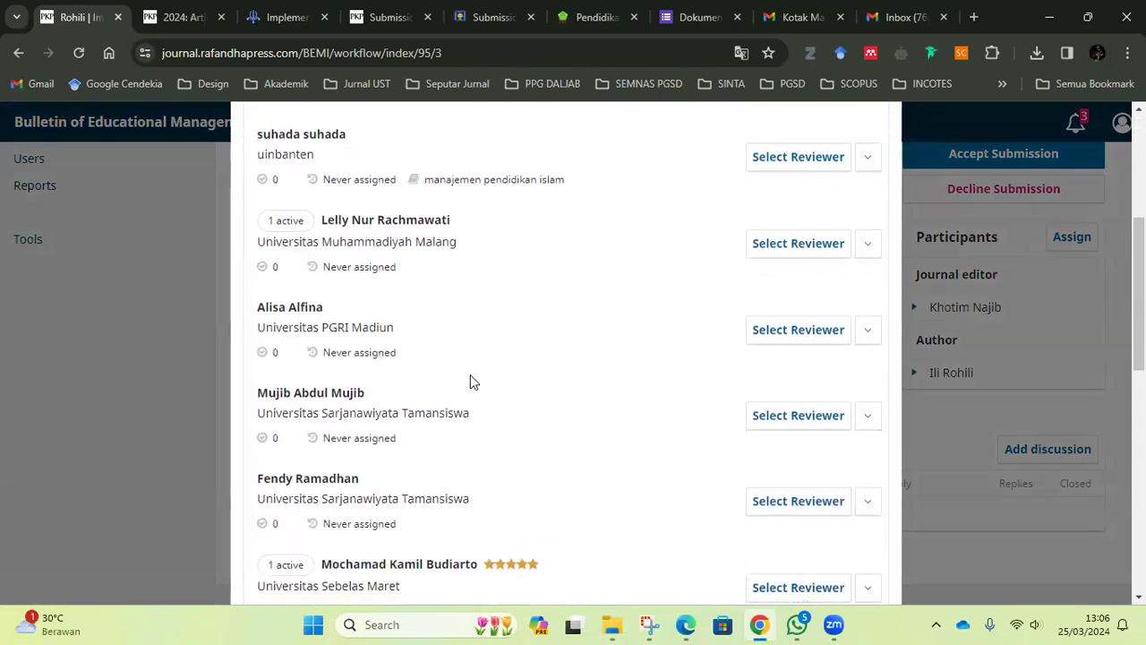
{"action": "scroll", "coordinate": [470, 398], "scroll_direction": "down", "scroll_amount": 2}
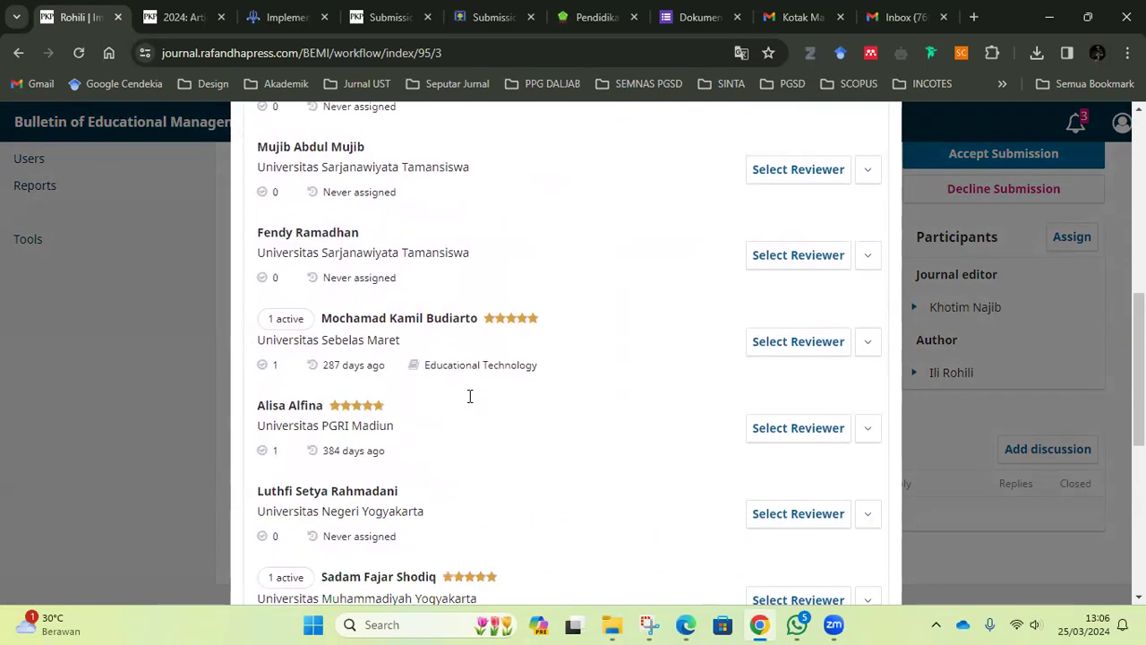
{"action": "scroll", "coordinate": [480, 402], "scroll_direction": "down", "scroll_amount": 2}
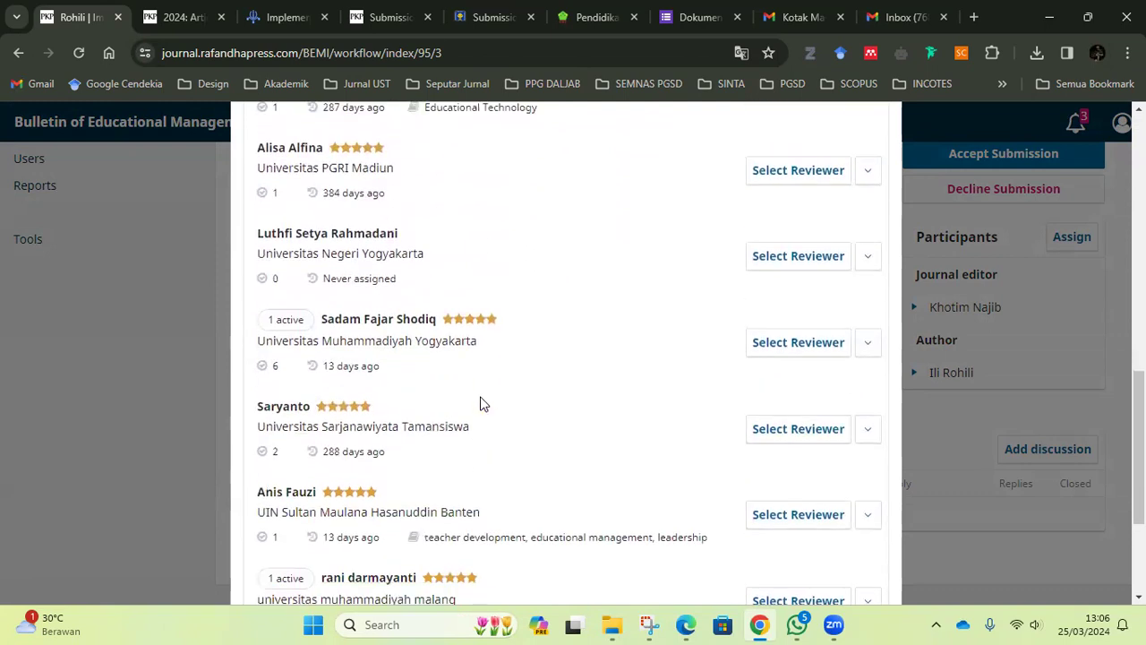
{"action": "scroll", "coordinate": [480, 404], "scroll_direction": "down", "scroll_amount": 2}
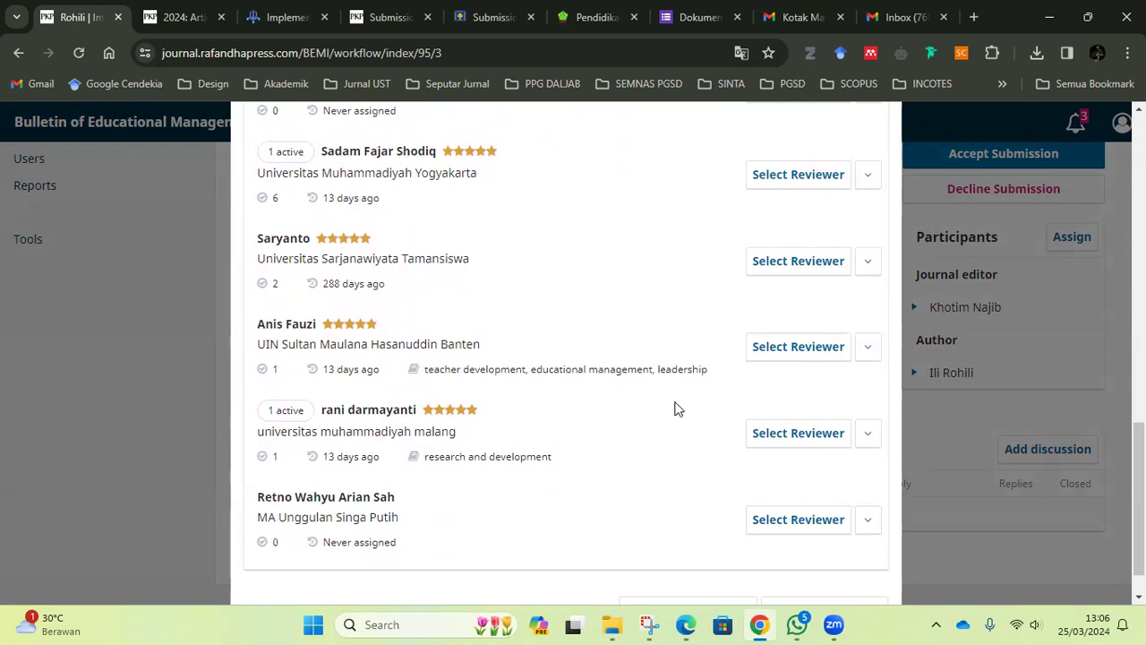
{"action": "scroll", "coordinate": [460, 494], "scroll_direction": "down", "scroll_amount": 3}
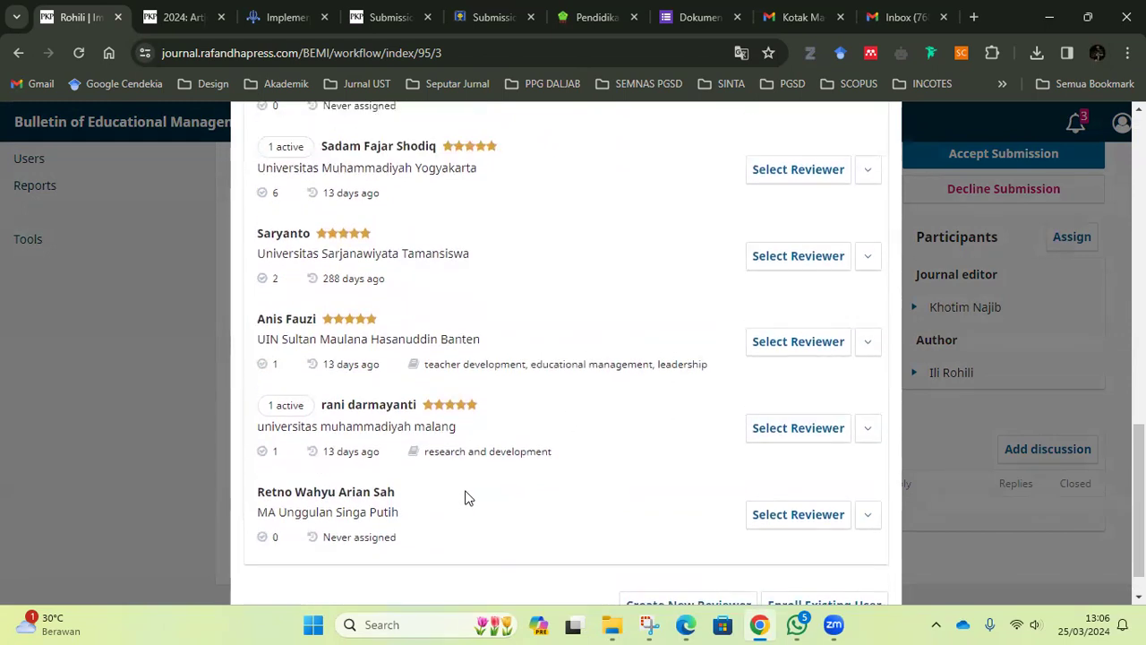
{"action": "scroll", "coordinate": [499, 460], "scroll_direction": "up", "scroll_amount": 5}
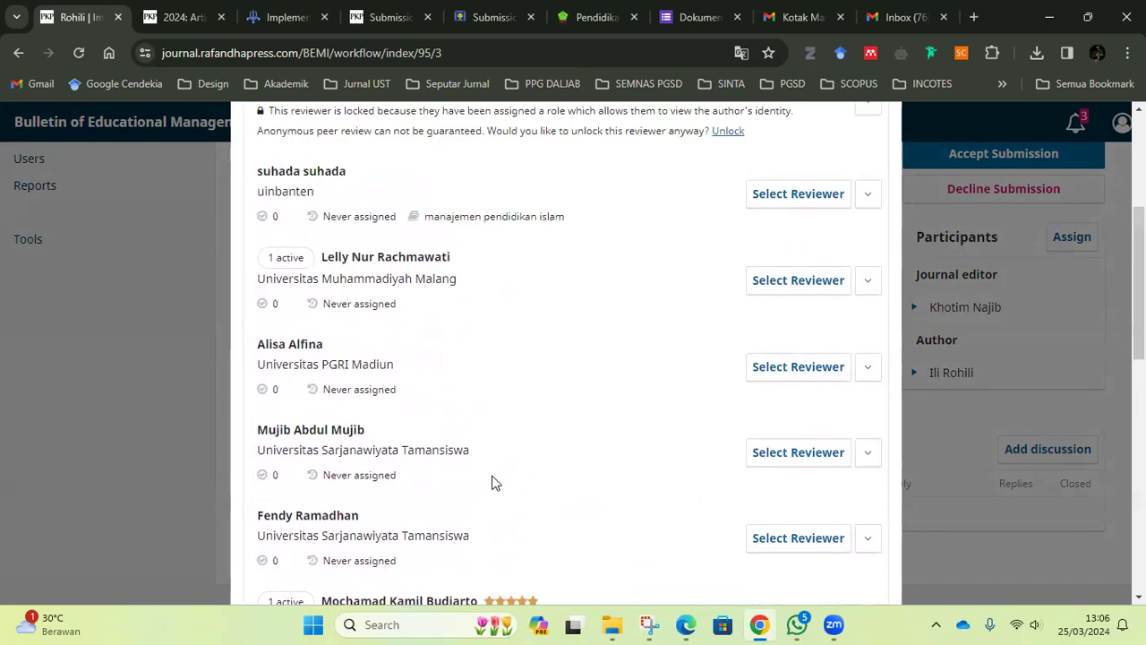
{"action": "scroll", "coordinate": [460, 475], "scroll_direction": "down", "scroll_amount": 4}
{"action": "scroll", "coordinate": [462, 472], "scroll_direction": "up", "scroll_amount": 4}
{"action": "scroll", "coordinate": [470, 468], "scroll_direction": "down", "scroll_amount": 1}
{"action": "scroll", "coordinate": [470, 474], "scroll_direction": "down", "scroll_amount": 3}
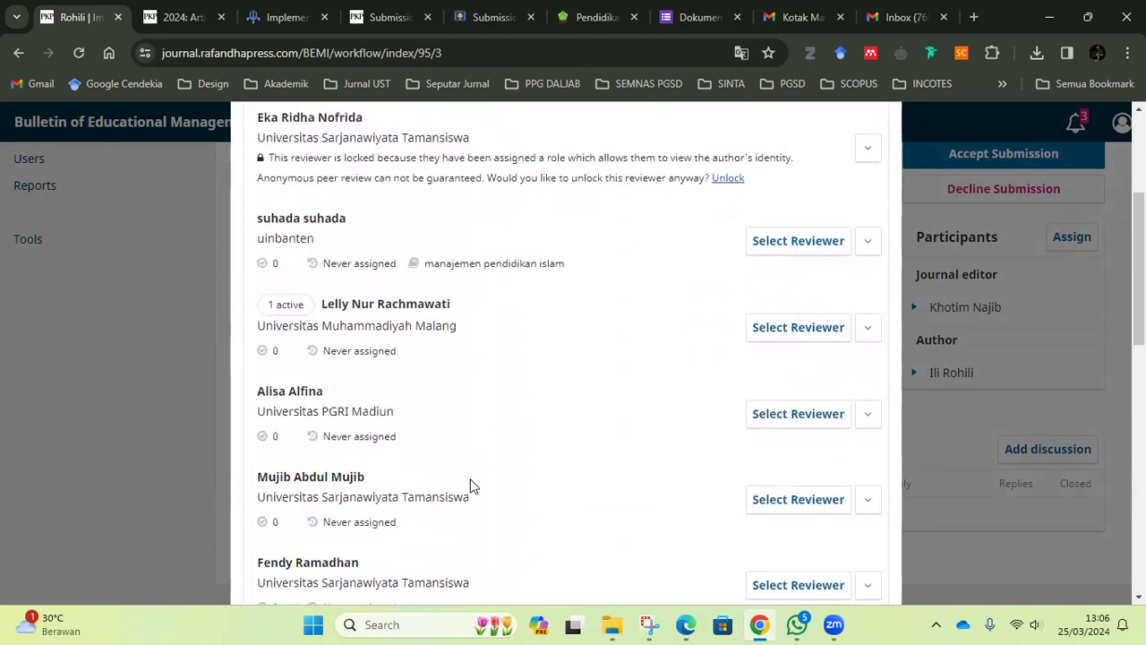
{"action": "scroll", "coordinate": [470, 479], "scroll_direction": "down", "scroll_amount": 1}
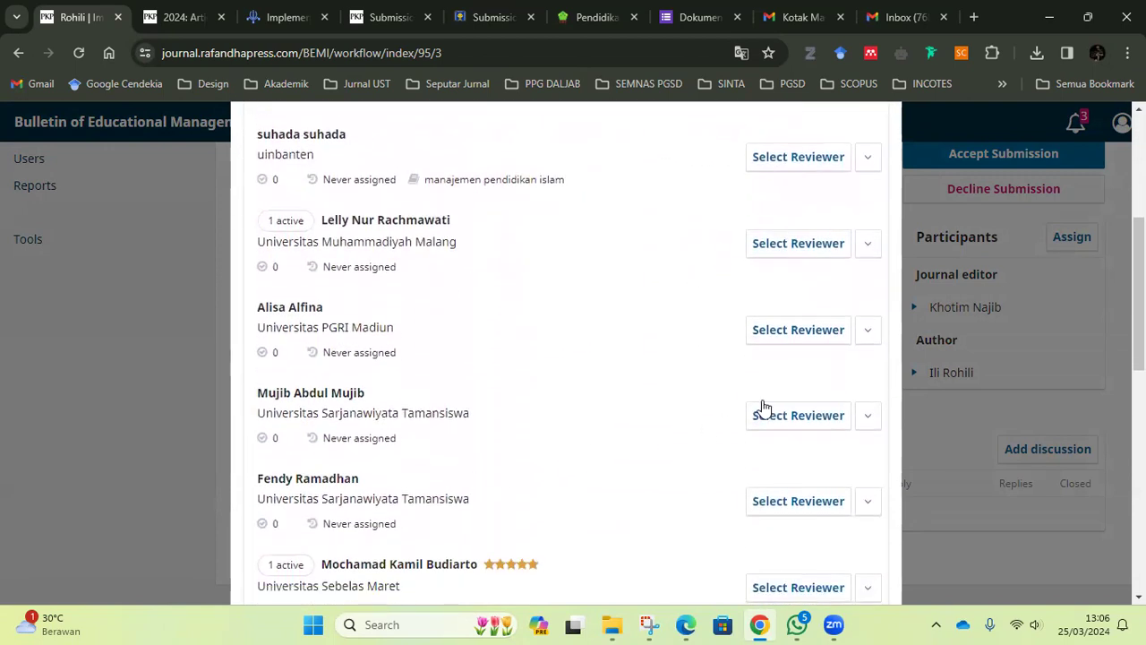
{"action": "left_click", "coordinate": [793, 333]}
Examine the review request form, including the predefined email, important dates, files to be reviewed, review type and review form
{"action": "scroll", "coordinate": [369, 320], "scroll_direction": "up", "scroll_amount": 2}
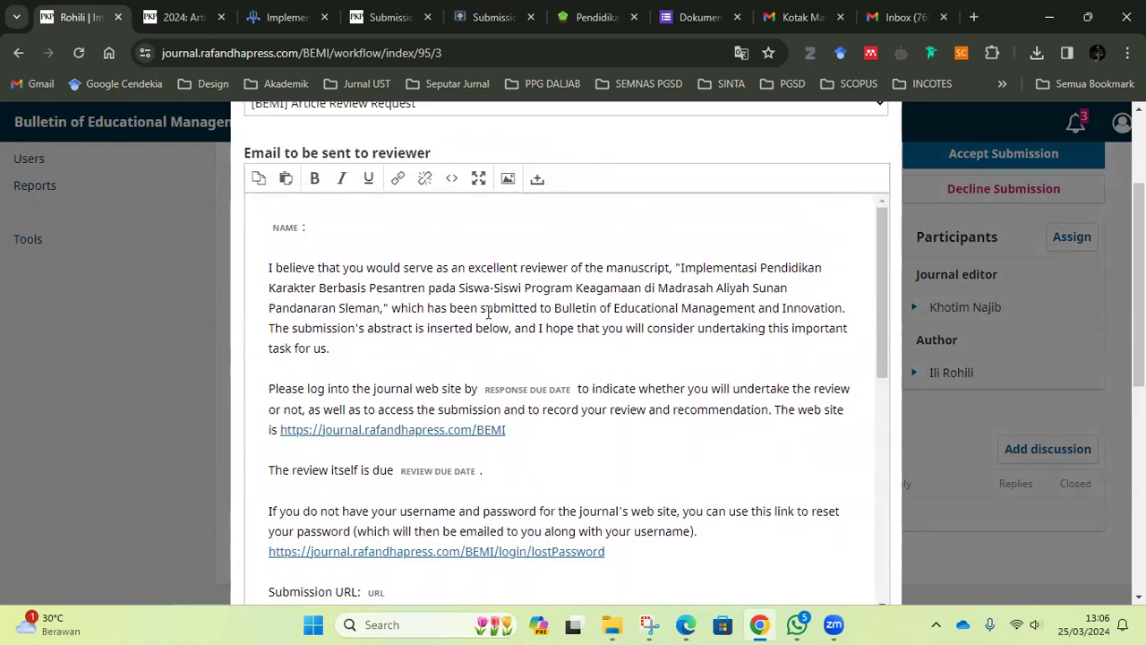
{"action": "scroll", "coordinate": [447, 313], "scroll_direction": "down", "scroll_amount": 5}
{"action": "scroll", "coordinate": [421, 325], "scroll_direction": "up", "scroll_amount": 4}
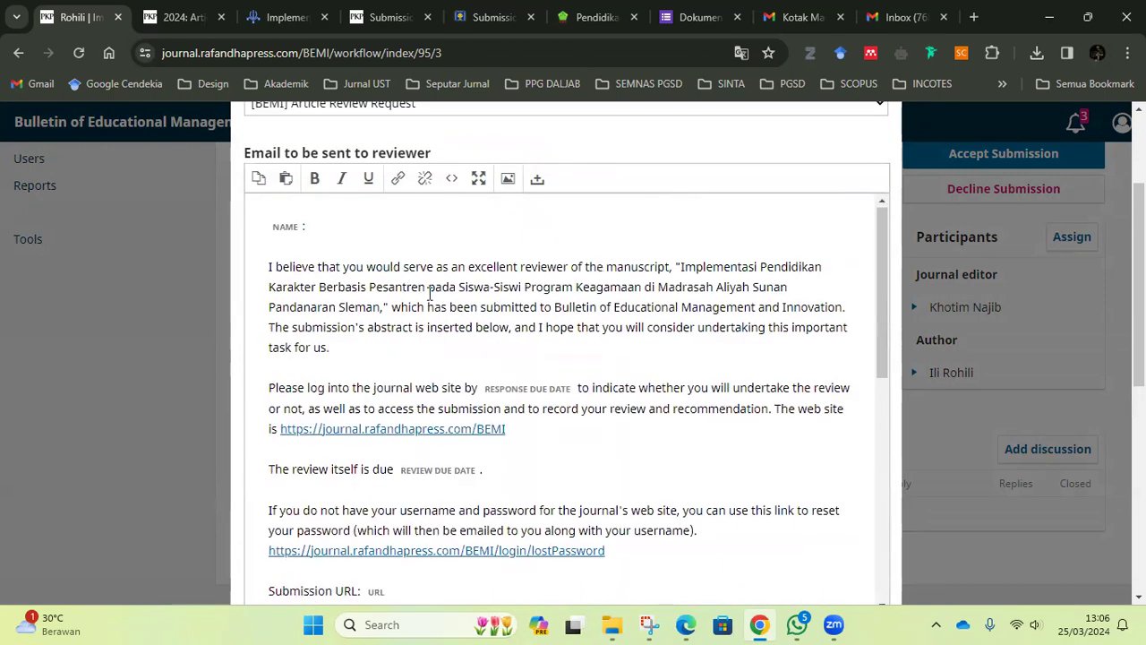
{"action": "scroll", "coordinate": [524, 307], "scroll_direction": "down", "scroll_amount": 6}
{"action": "scroll", "coordinate": [438, 376], "scroll_direction": "down", "scroll_amount": 5}
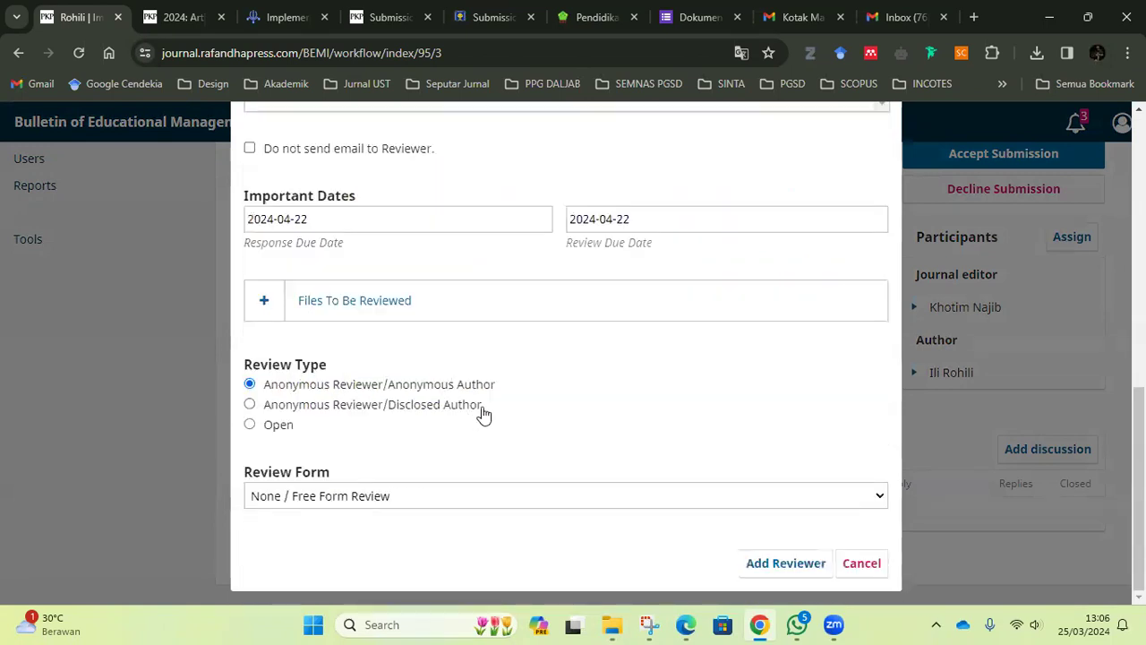
{"action": "scroll", "coordinate": [568, 403], "scroll_direction": "up", "scroll_amount": 10}
{"action": "scroll", "coordinate": [524, 287], "scroll_direction": "up", "scroll_amount": 1}
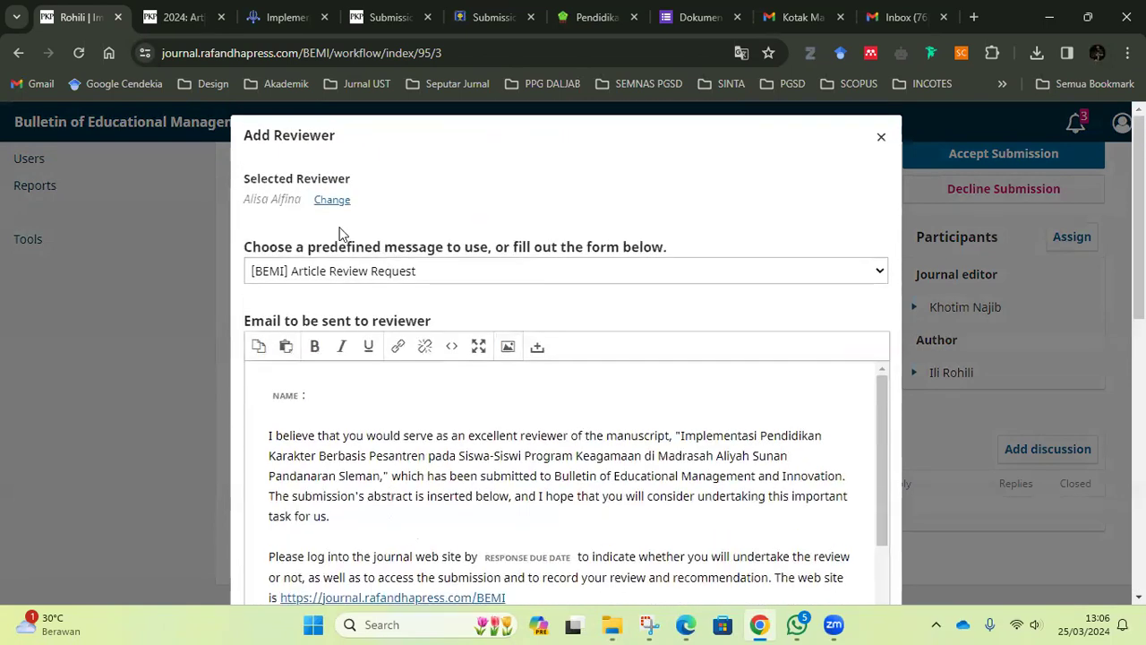
{"action": "scroll", "coordinate": [463, 299], "scroll_direction": "down", "scroll_amount": 6}
{"action": "scroll", "coordinate": [529, 382], "scroll_direction": "down", "scroll_amount": 1}
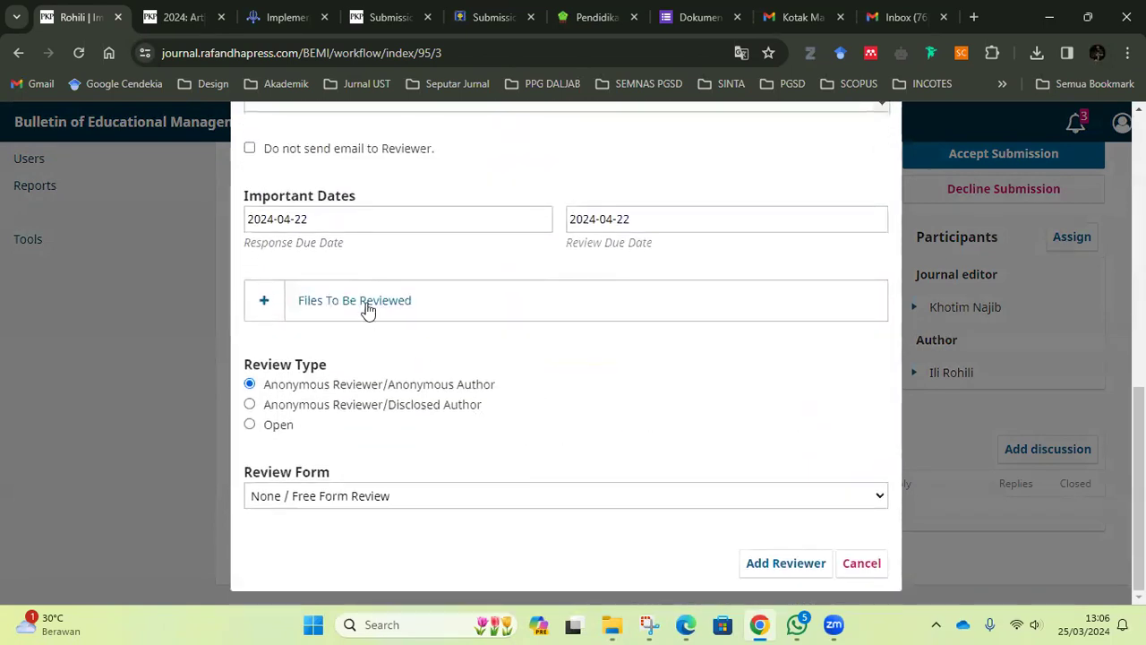
Set the reviewer's response due date to 2024-03-31
{"action": "scroll", "coordinate": [341, 206], "scroll_direction": "up", "scroll_amount": 2}
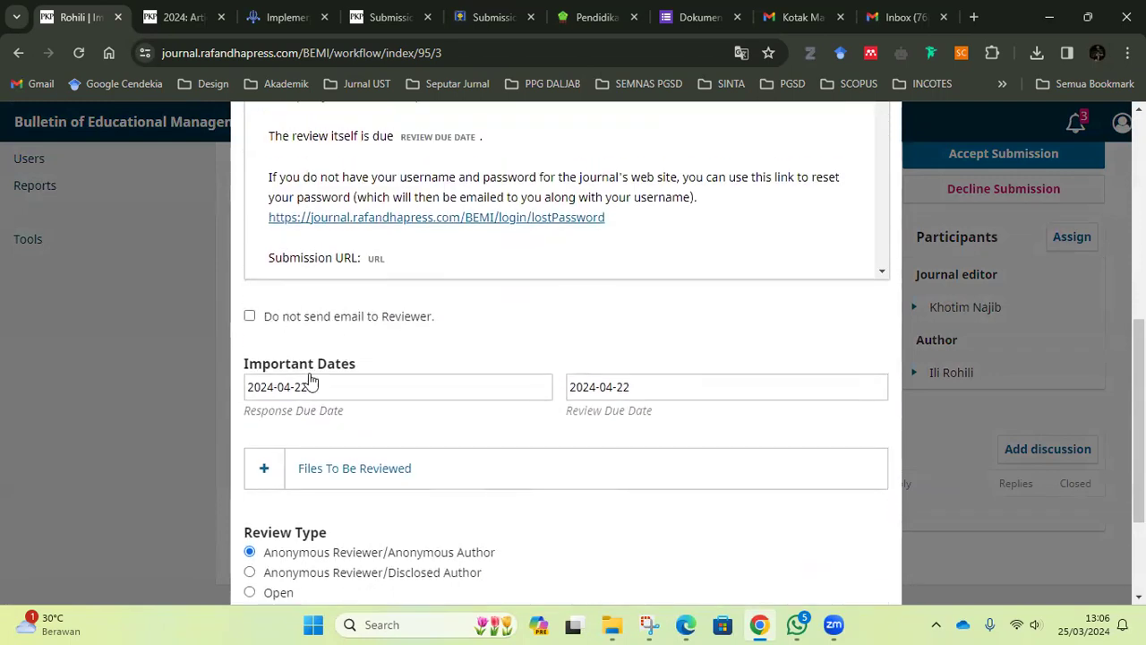
{"action": "left_click", "coordinate": [343, 385]}
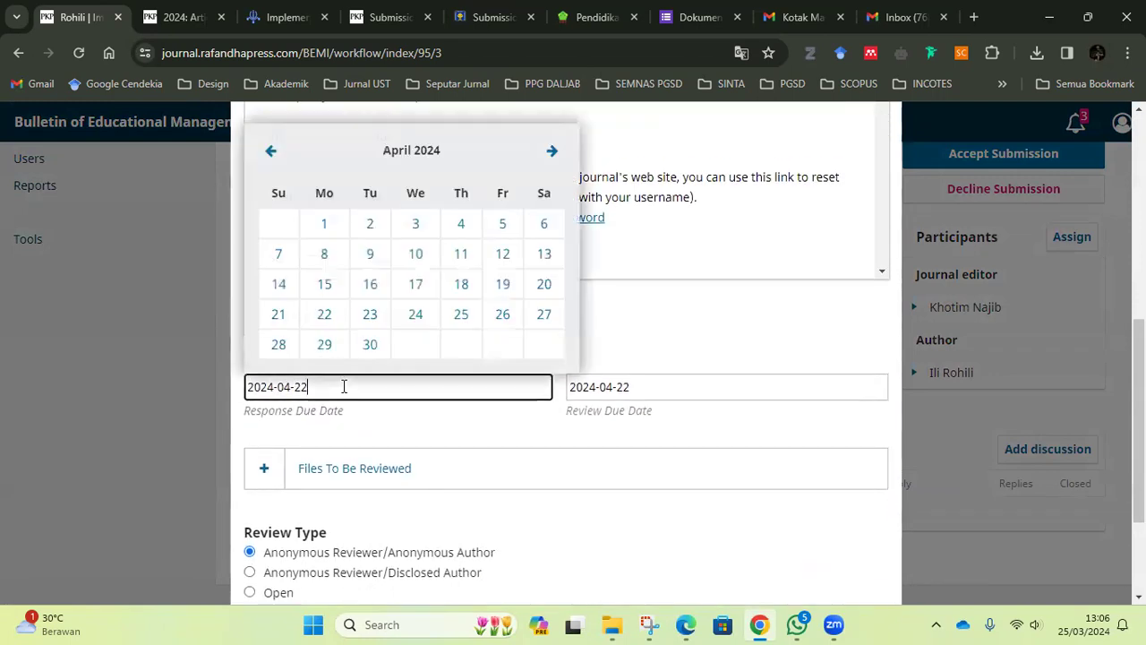
{"action": "left_click", "coordinate": [642, 347]}
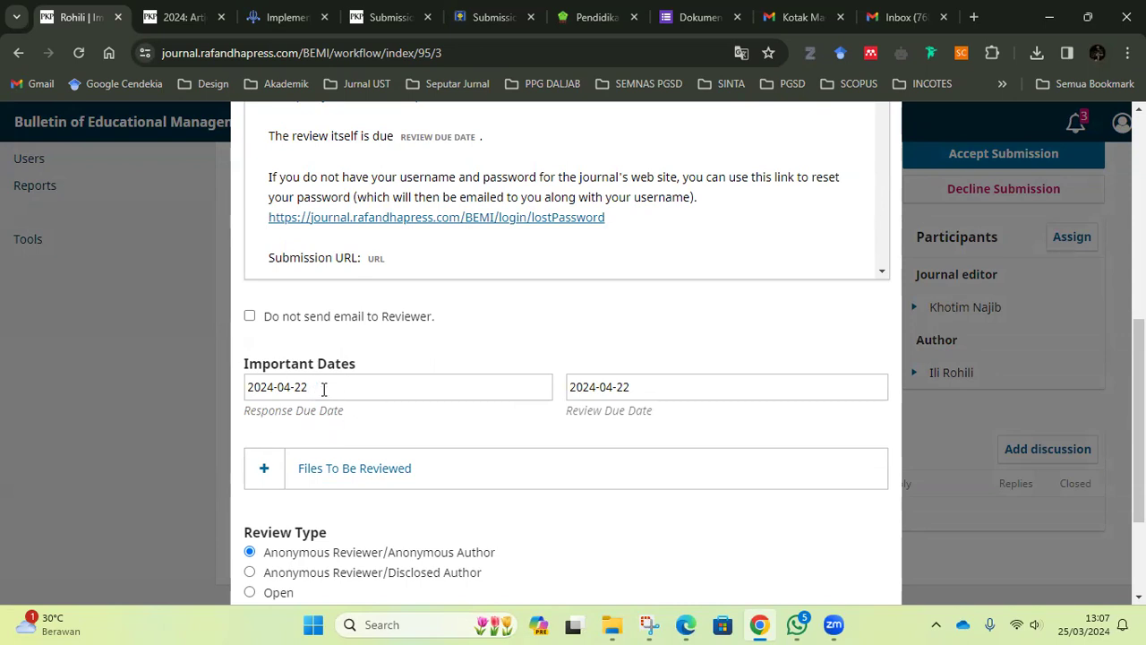
{"action": "left_click", "coordinate": [324, 386]}
{"action": "left_click", "coordinate": [367, 428]}
{"action": "left_click", "coordinate": [322, 391]}
{"action": "left_click", "coordinate": [272, 153]}
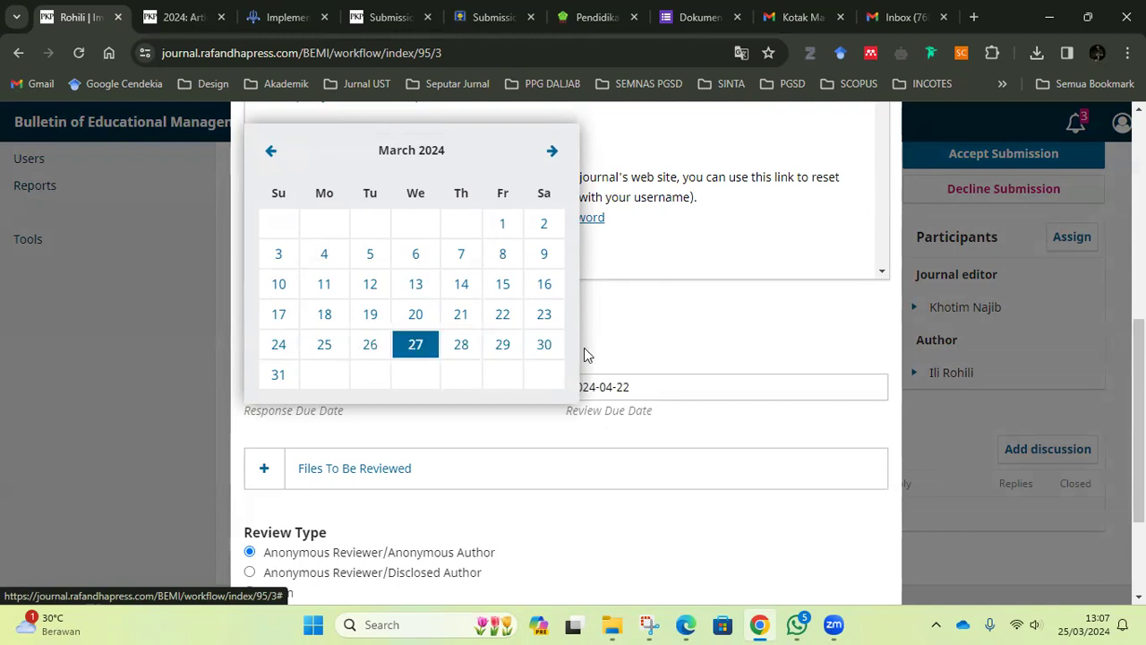
{"action": "left_click", "coordinate": [278, 375]}
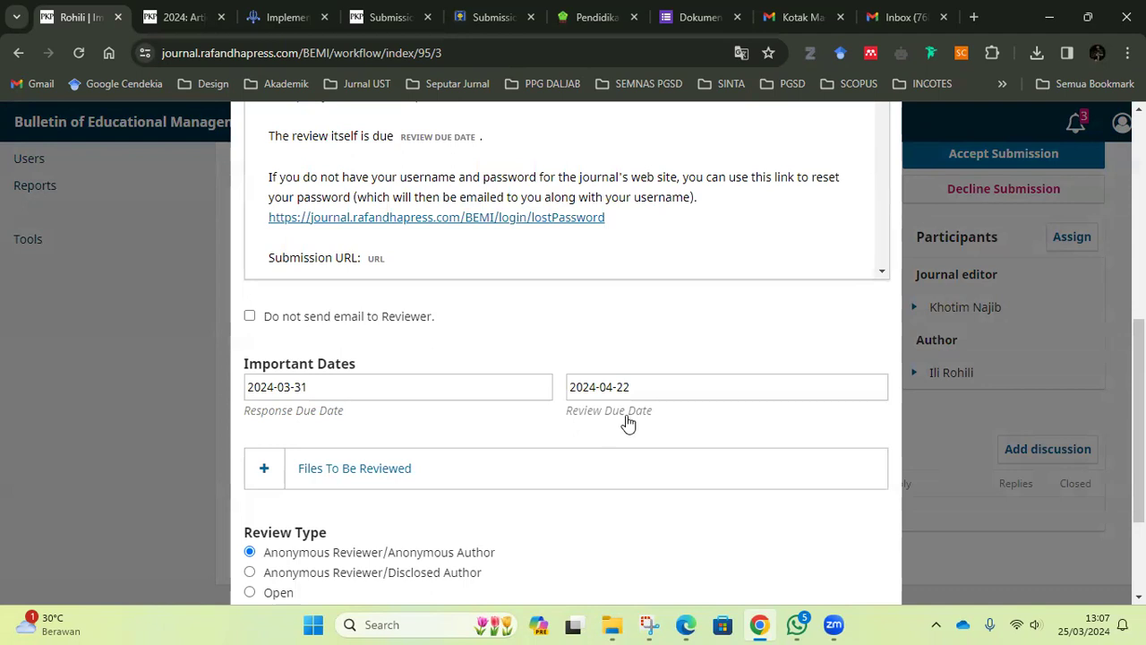
Set the review due date to 2024-04-04
{"action": "left_click", "coordinate": [652, 381]}
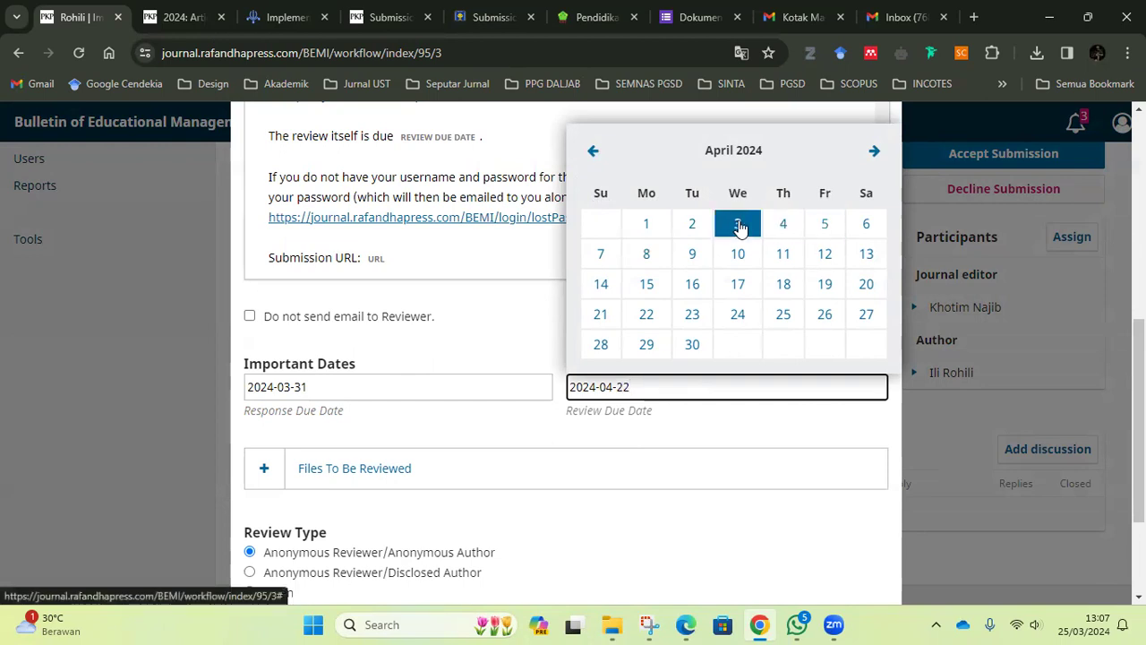
{"action": "left_click", "coordinate": [782, 225]}
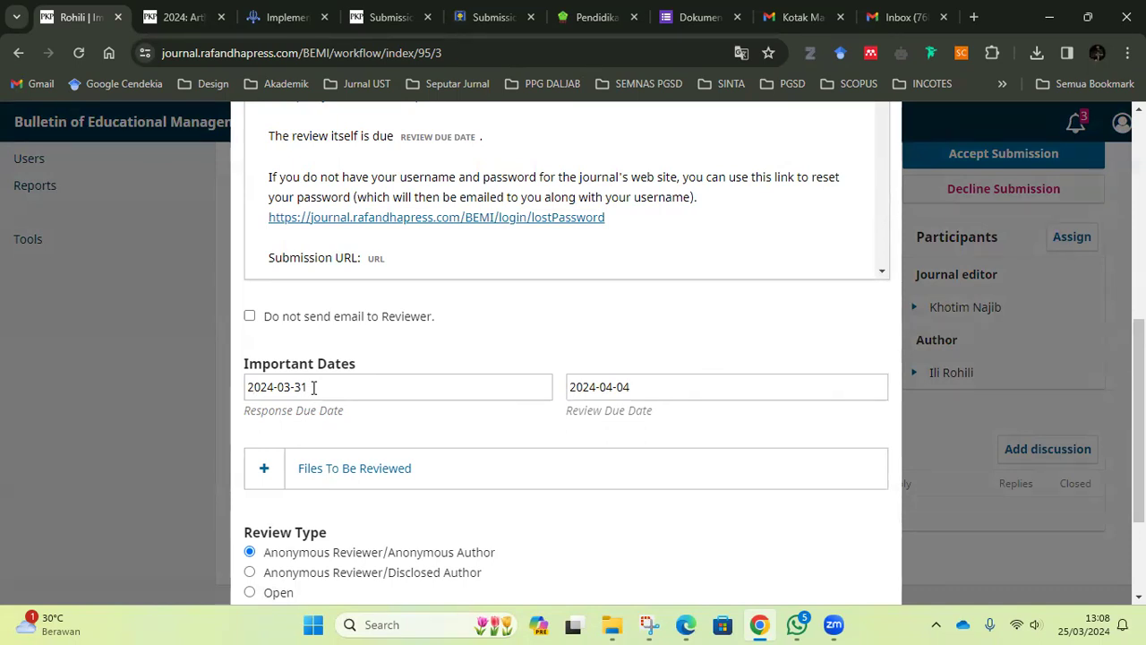
{"action": "left_click", "coordinate": [650, 385]}
{"action": "left_click", "coordinate": [652, 417]}
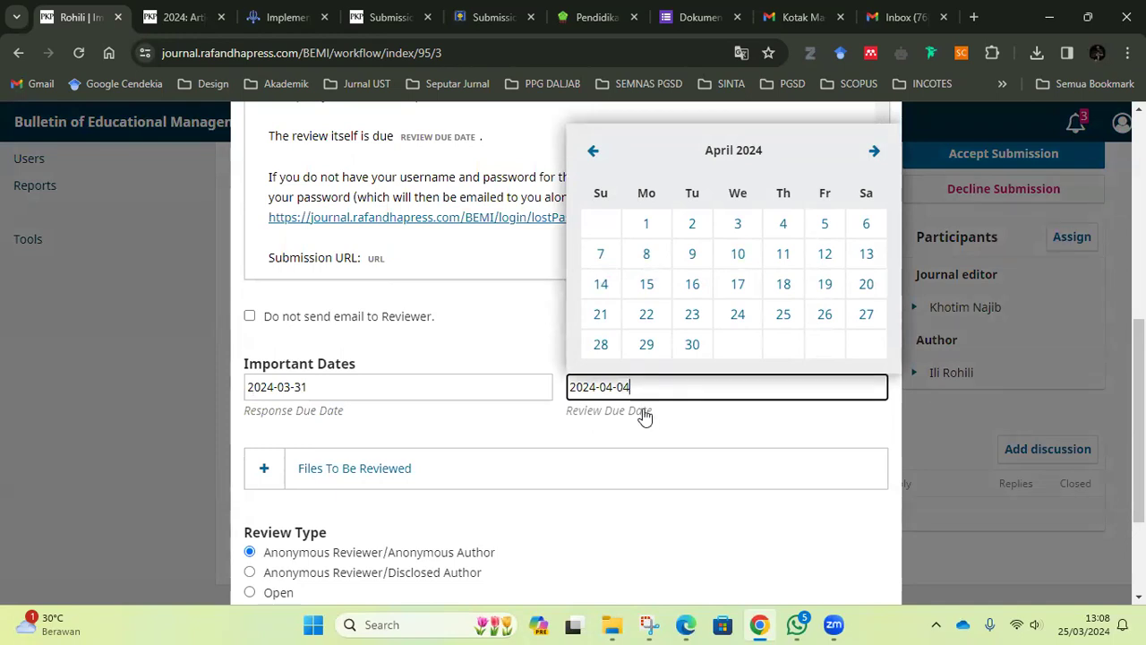
{"action": "left_click", "coordinate": [527, 437]}
Choose "Review Form" as the review form, keep the review type anonymous for both sides, and assign the reviewer
{"action": "scroll", "coordinate": [528, 444], "scroll_direction": "down", "scroll_amount": 2}
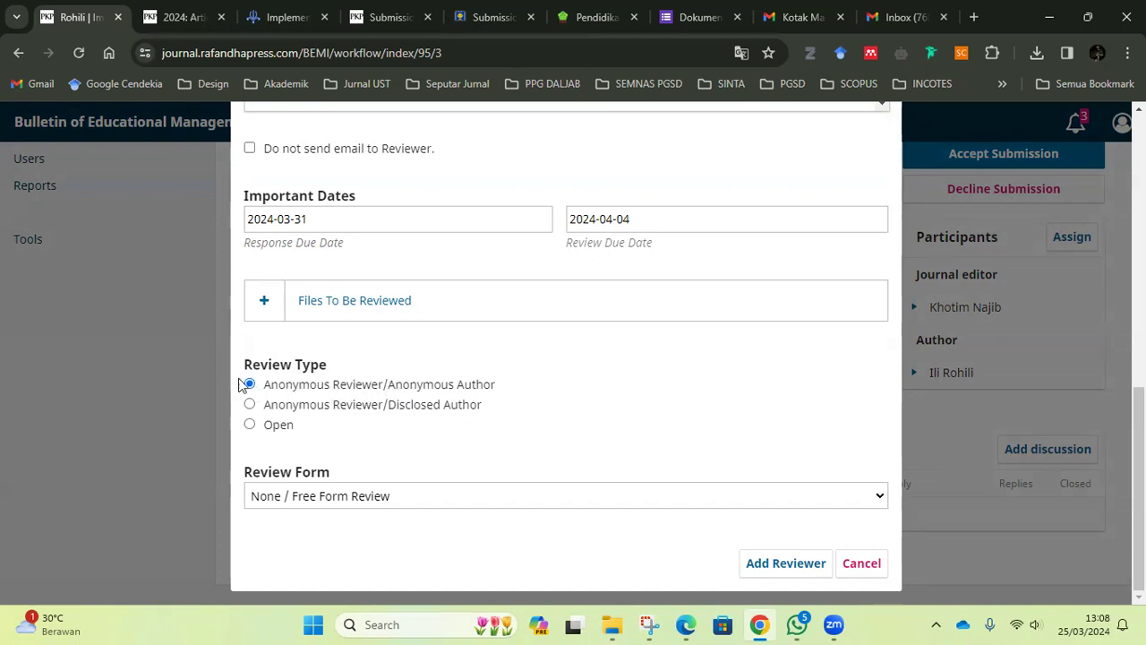
{"action": "left_click", "coordinate": [333, 495]}
{"action": "left_click", "coordinate": [300, 535]}
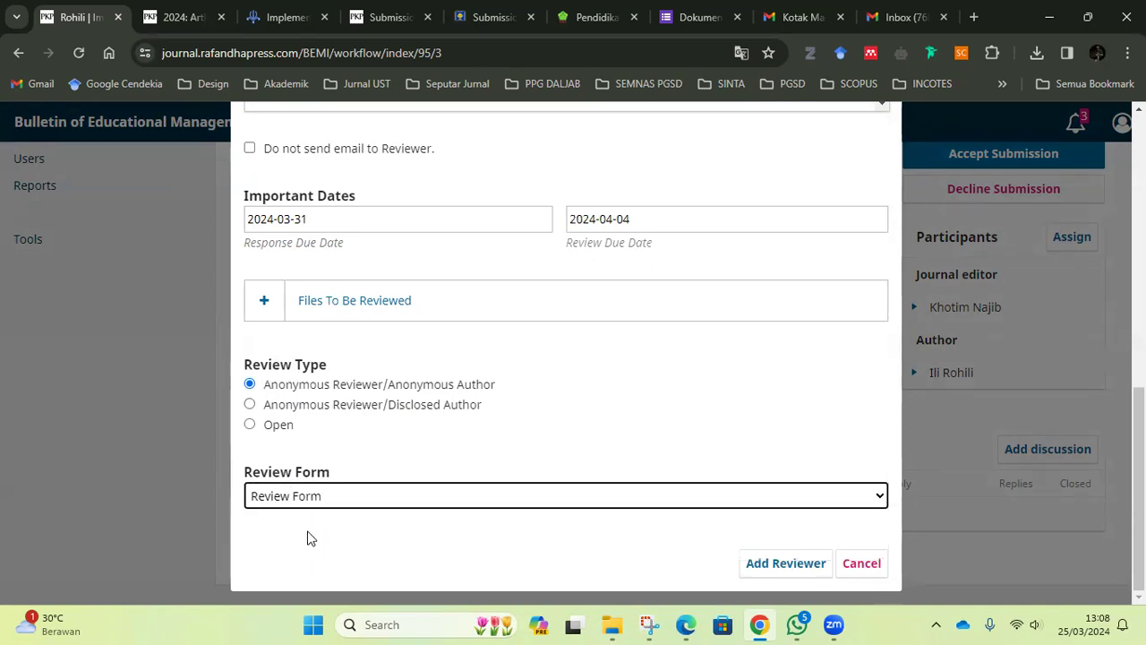
{"action": "left_click", "coordinate": [757, 566]}
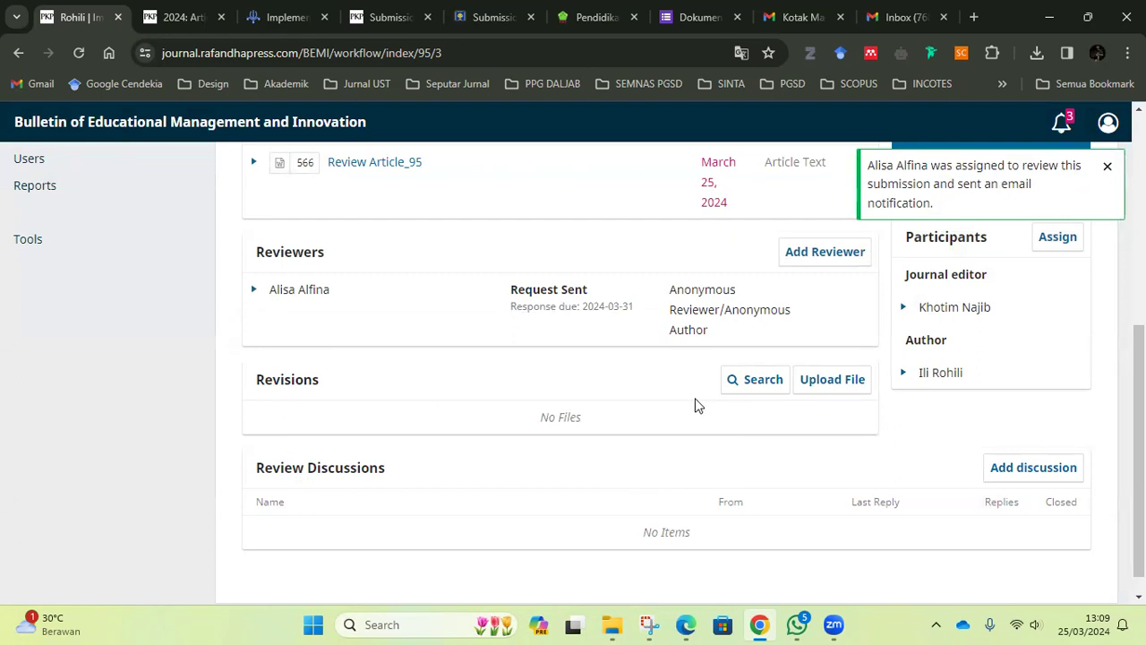
Check the round 1 status, review files and the newly assigned reviewer's entry in the Review stage
{"action": "scroll", "coordinate": [697, 406], "scroll_direction": "up", "scroll_amount": 2}
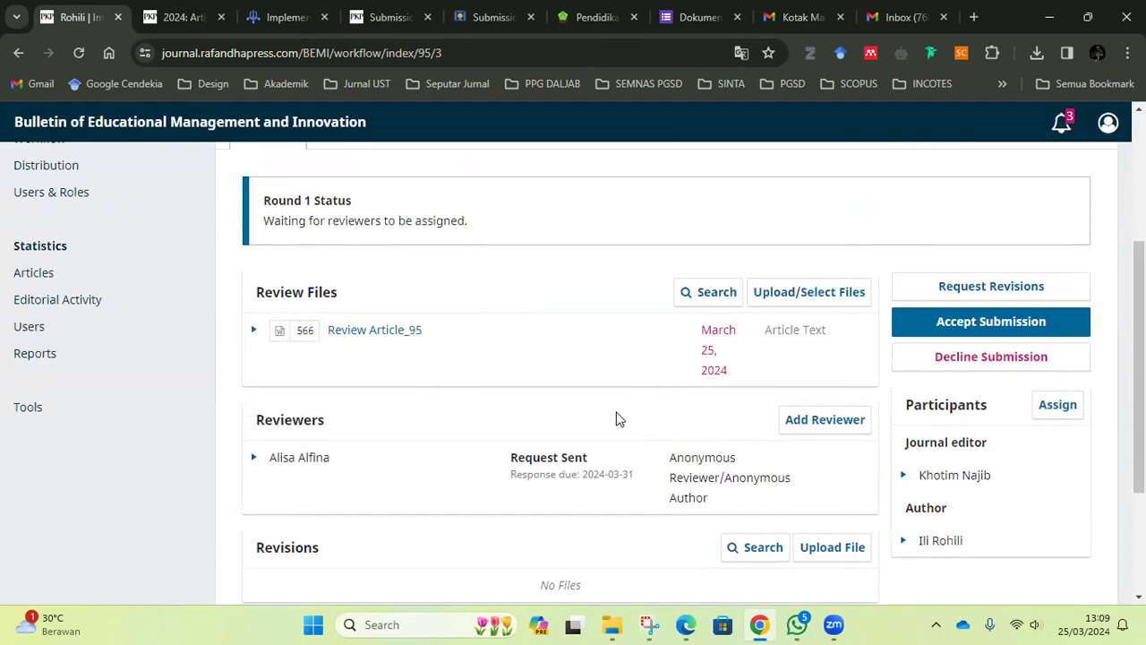
{"action": "scroll", "coordinate": [614, 425], "scroll_direction": "down", "scroll_amount": 1}
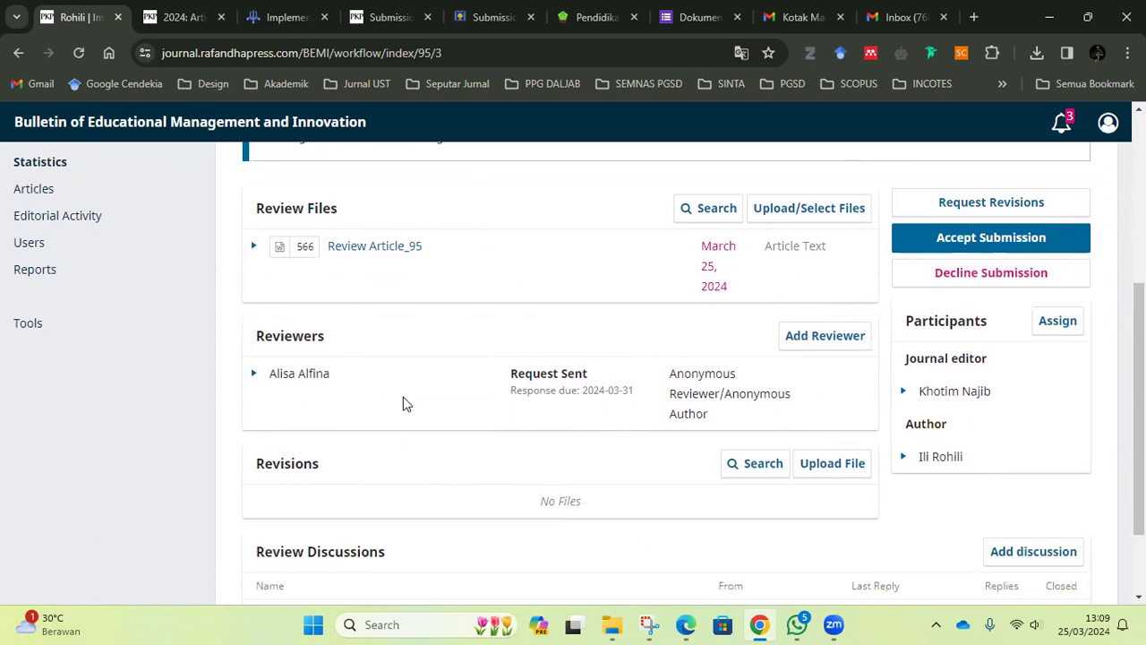
{"action": "scroll", "coordinate": [519, 390], "scroll_direction": "up", "scroll_amount": 4}
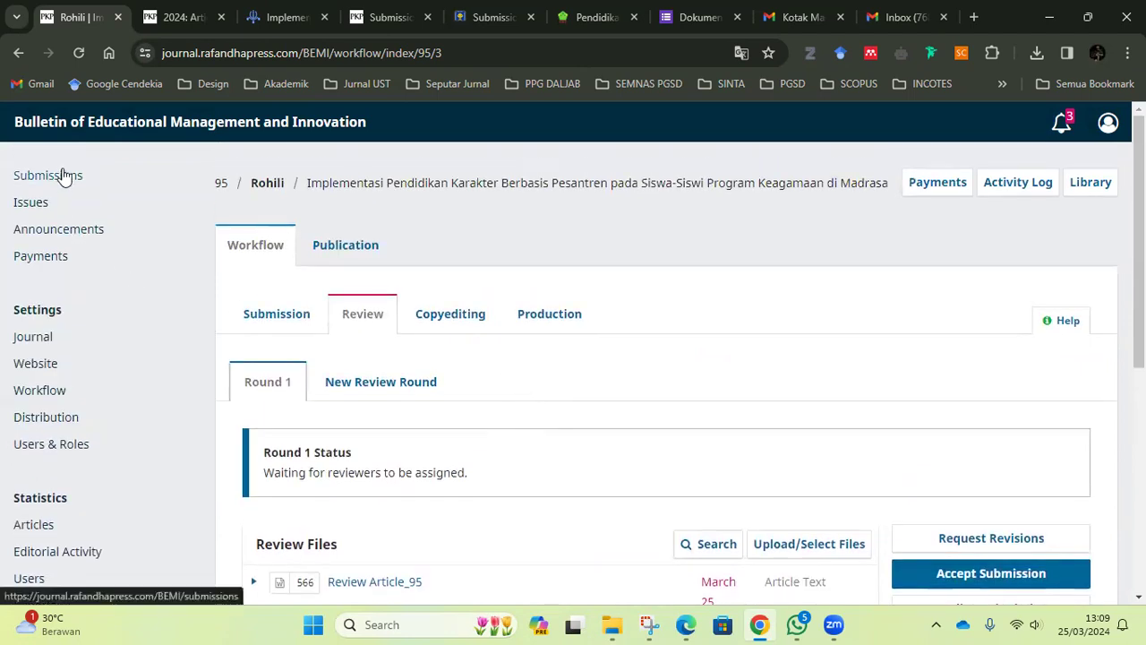
{"action": "scroll", "coordinate": [553, 359], "scroll_direction": "down", "scroll_amount": 4}
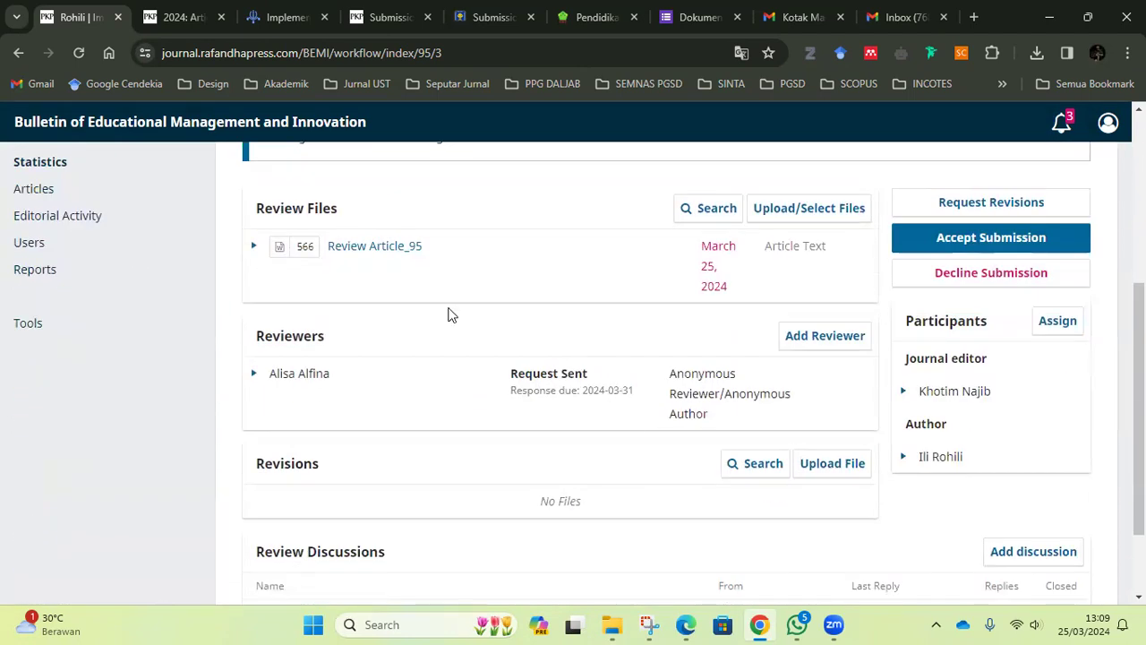
{"action": "scroll", "coordinate": [134, 305], "scroll_direction": "up", "scroll_amount": 4}
Return to the submissions list and open submission 92, which has new reviews submitted
{"action": "left_click", "coordinate": [67, 177]}
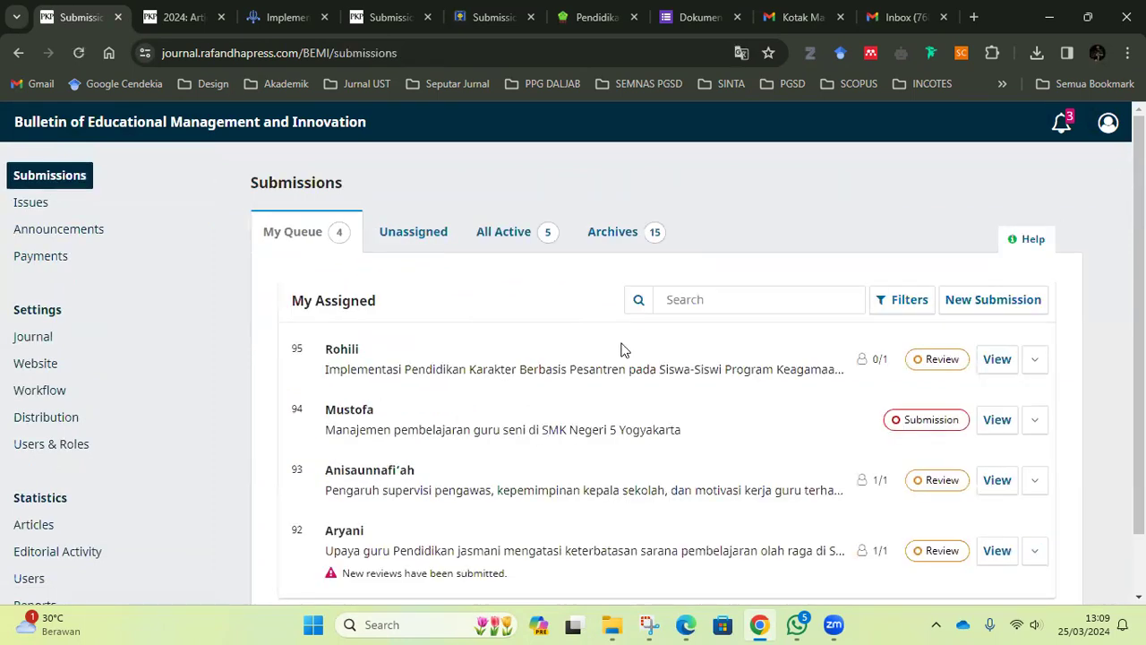
{"action": "scroll", "coordinate": [621, 350], "scroll_direction": "down", "scroll_amount": 1}
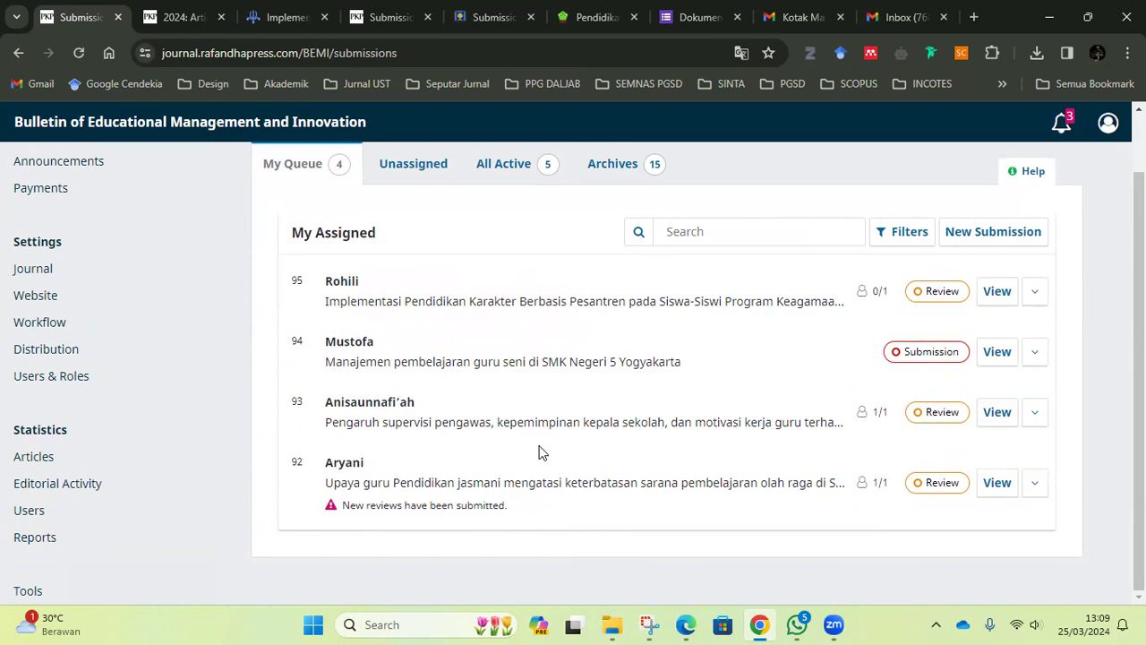
{"action": "left_click", "coordinate": [997, 488]}
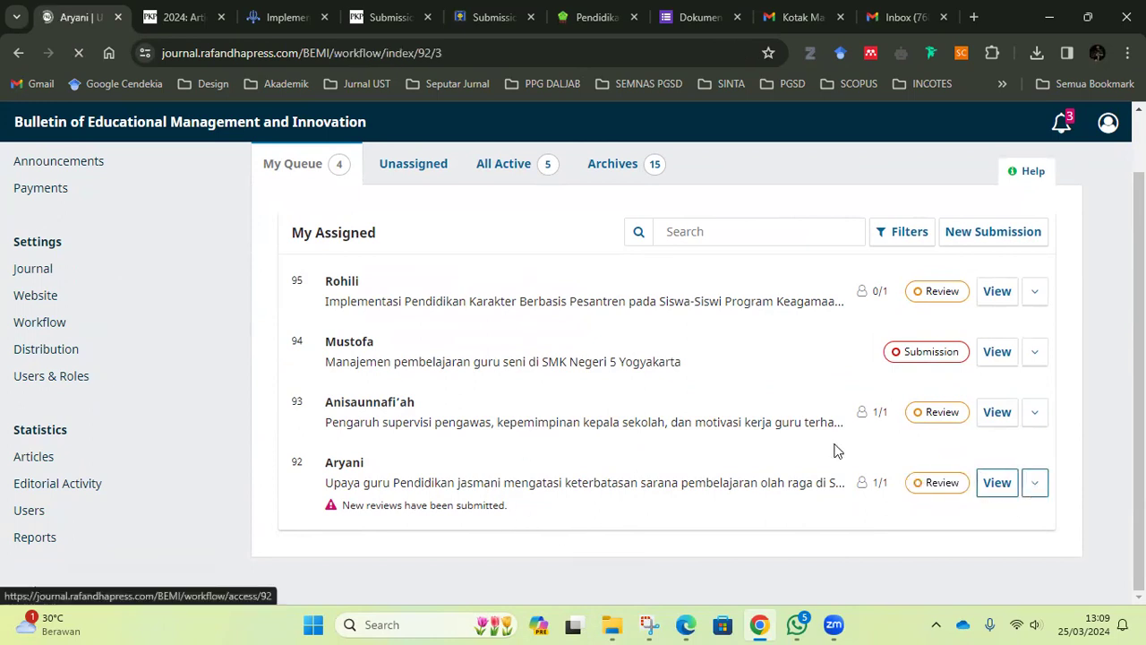
Check the reviewer's status and recommendation for submission 92, and open the submitted review for reading
{"action": "scroll", "coordinate": [558, 389], "scroll_direction": "down", "scroll_amount": 5}
{"action": "scroll", "coordinate": [755, 414], "scroll_direction": "up", "scroll_amount": 2}
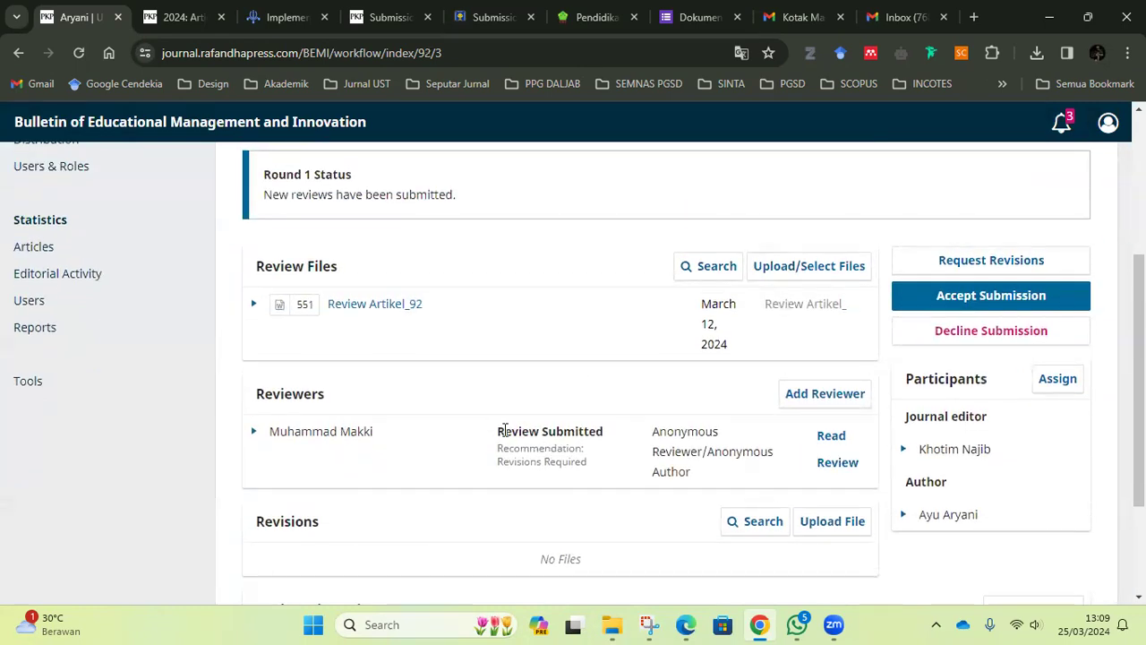
{"action": "left_click_drag", "start_coordinate": [498, 431], "coordinate": [615, 444]}
{"action": "left_click", "coordinate": [580, 436]}
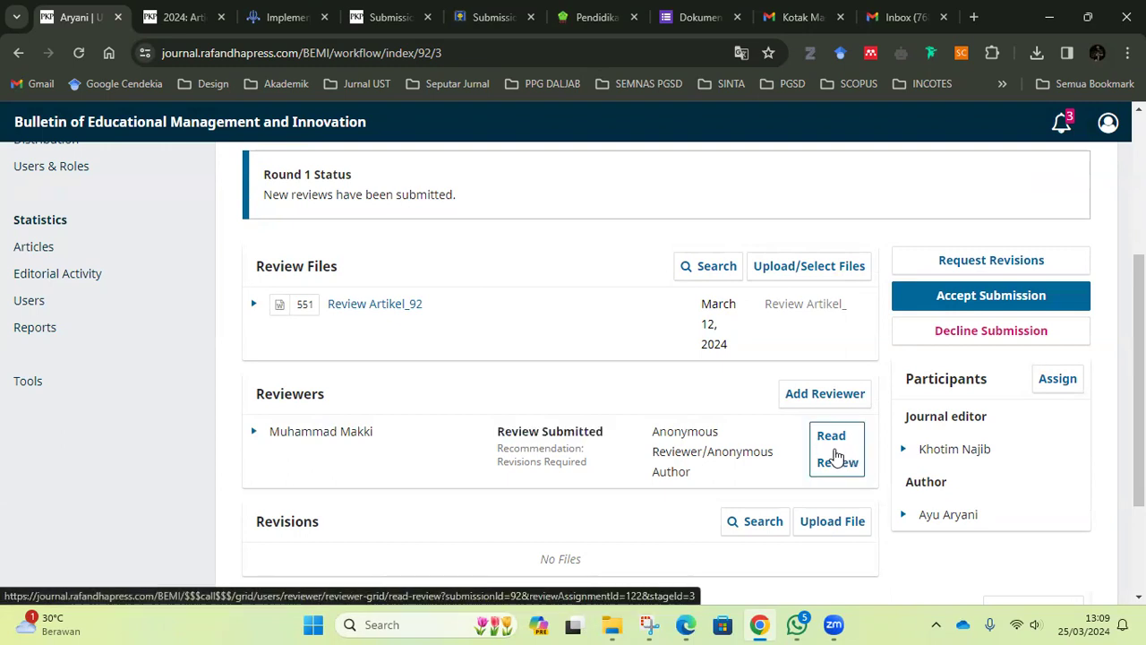
{"action": "left_click", "coordinate": [837, 455]}
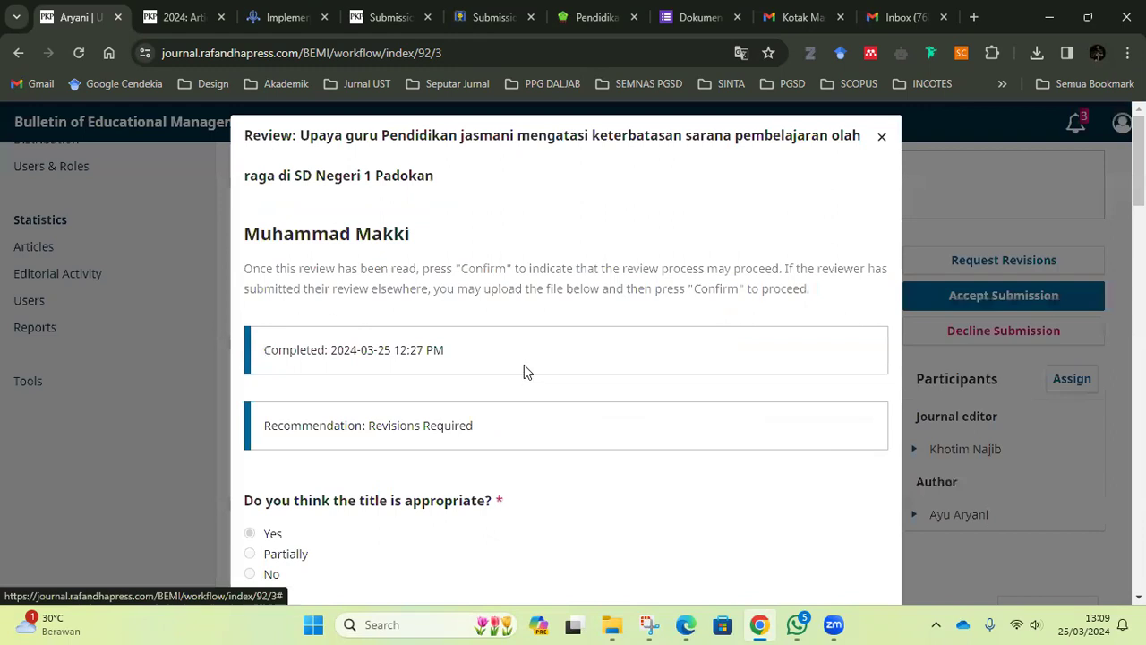
Read through the reviewer's form answers, the attached reviewer file, the recommendation and the reviewer rating options
{"action": "scroll", "coordinate": [448, 287], "scroll_direction": "down", "scroll_amount": 2}
{"action": "scroll", "coordinate": [508, 349], "scroll_direction": "up", "scroll_amount": 1}
{"action": "scroll", "coordinate": [528, 365], "scroll_direction": "down", "scroll_amount": 1}
{"action": "scroll", "coordinate": [533, 376], "scroll_direction": "down", "scroll_amount": 2}
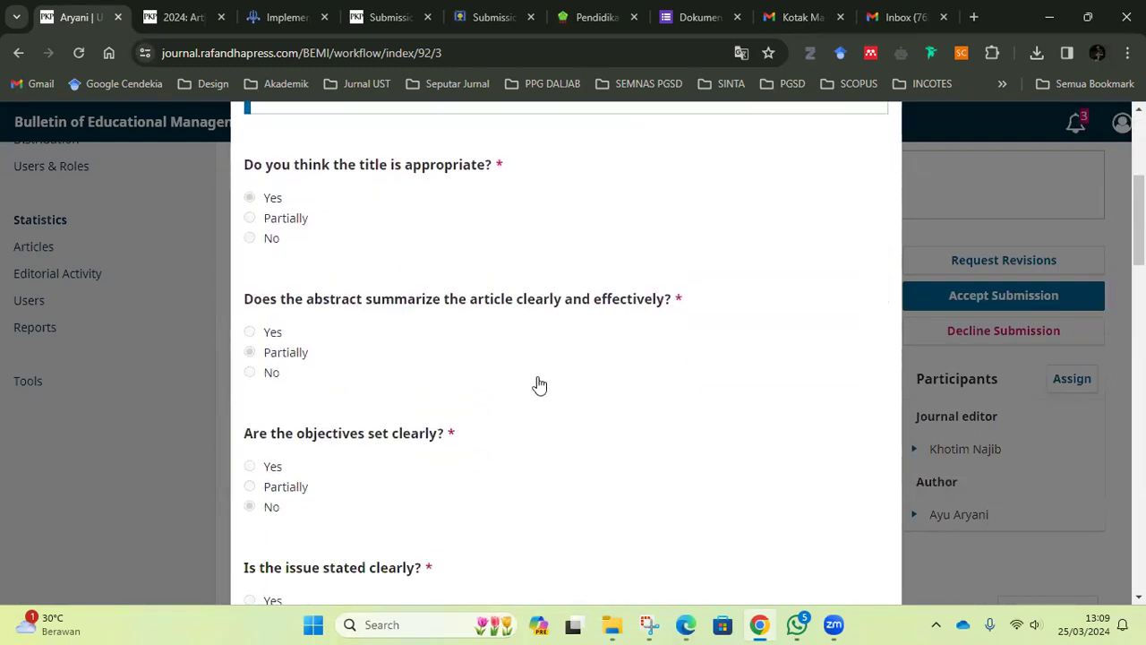
{"action": "scroll", "coordinate": [542, 380], "scroll_direction": "down", "scroll_amount": 8}
{"action": "scroll", "coordinate": [447, 383], "scroll_direction": "down", "scroll_amount": 12}
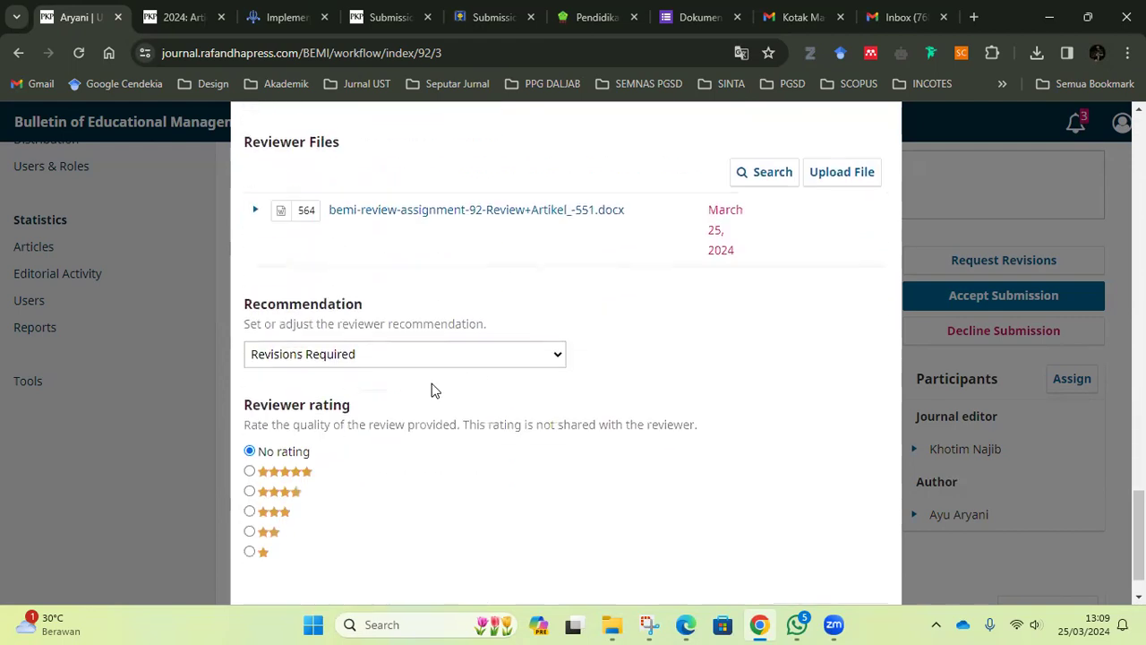
{"action": "scroll", "coordinate": [470, 383], "scroll_direction": "up", "scroll_amount": 2}
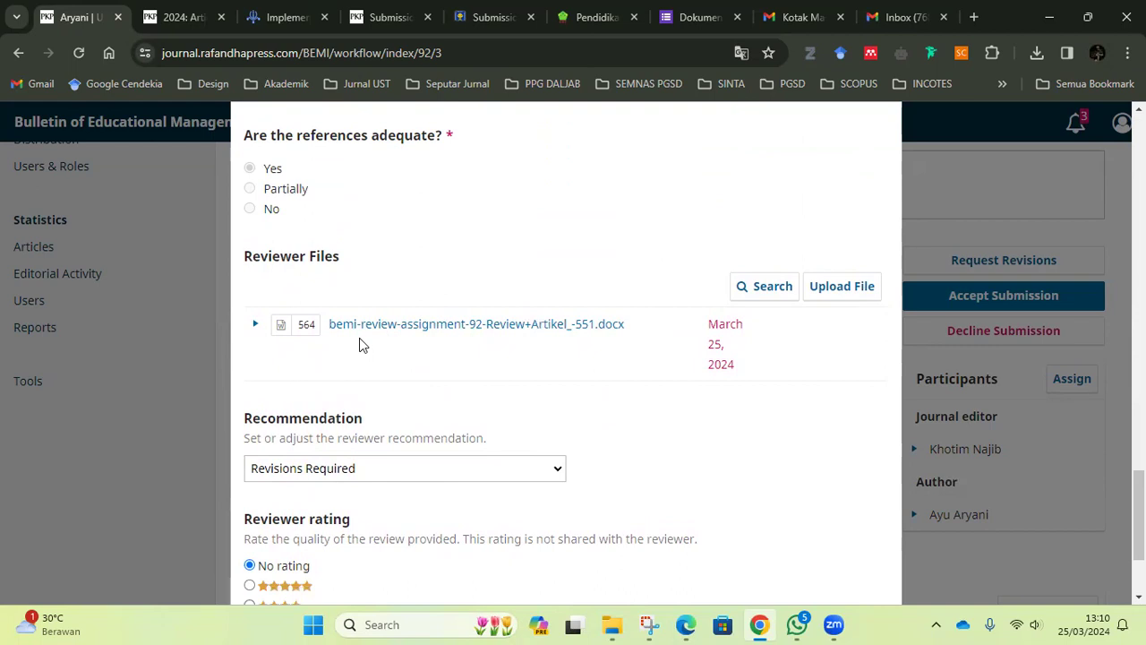
{"action": "scroll", "coordinate": [430, 385], "scroll_direction": "down", "scroll_amount": 2}
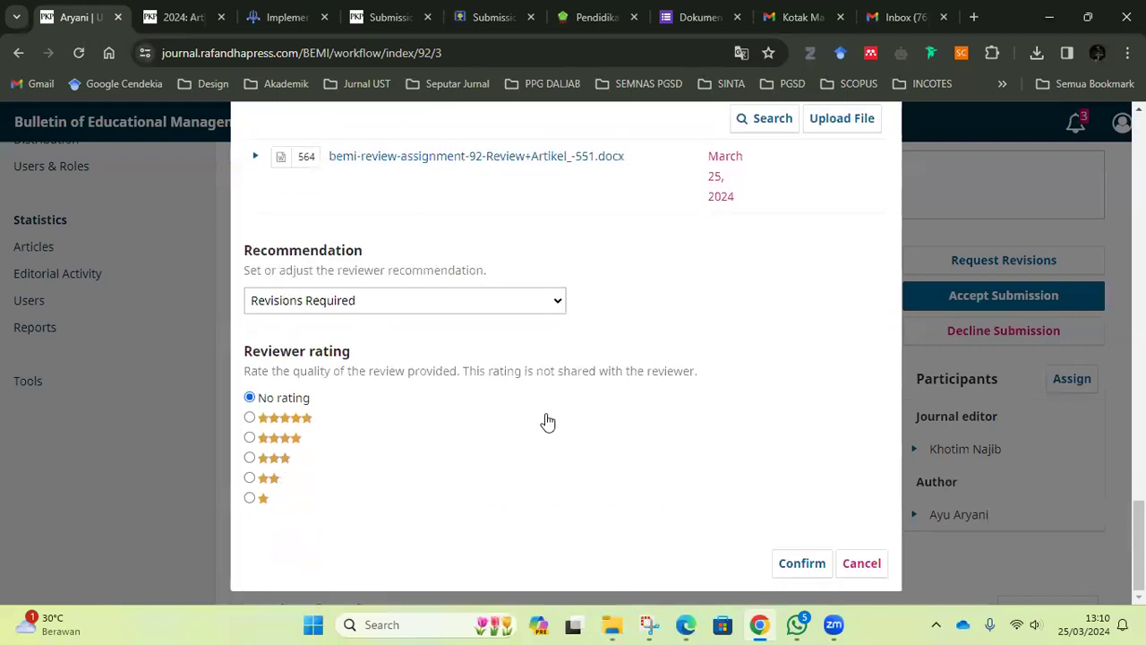
Rate the reviewer five stars, recheck the form answers and reviewer file, and confirm the review as read
{"action": "left_click", "coordinate": [249, 420]}
{"action": "scroll", "coordinate": [508, 461], "scroll_direction": "up", "scroll_amount": 1}
{"action": "scroll", "coordinate": [509, 461], "scroll_direction": "up", "scroll_amount": 10}
{"action": "scroll", "coordinate": [525, 287], "scroll_direction": "down", "scroll_amount": 9}
{"action": "scroll", "coordinate": [537, 353], "scroll_direction": "up", "scroll_amount": 8}
{"action": "scroll", "coordinate": [538, 352], "scroll_direction": "down", "scroll_amount": 9}
{"action": "scroll", "coordinate": [537, 376], "scroll_direction": "down", "scroll_amount": 2}
{"action": "scroll", "coordinate": [528, 435], "scroll_direction": "up", "scroll_amount": 2}
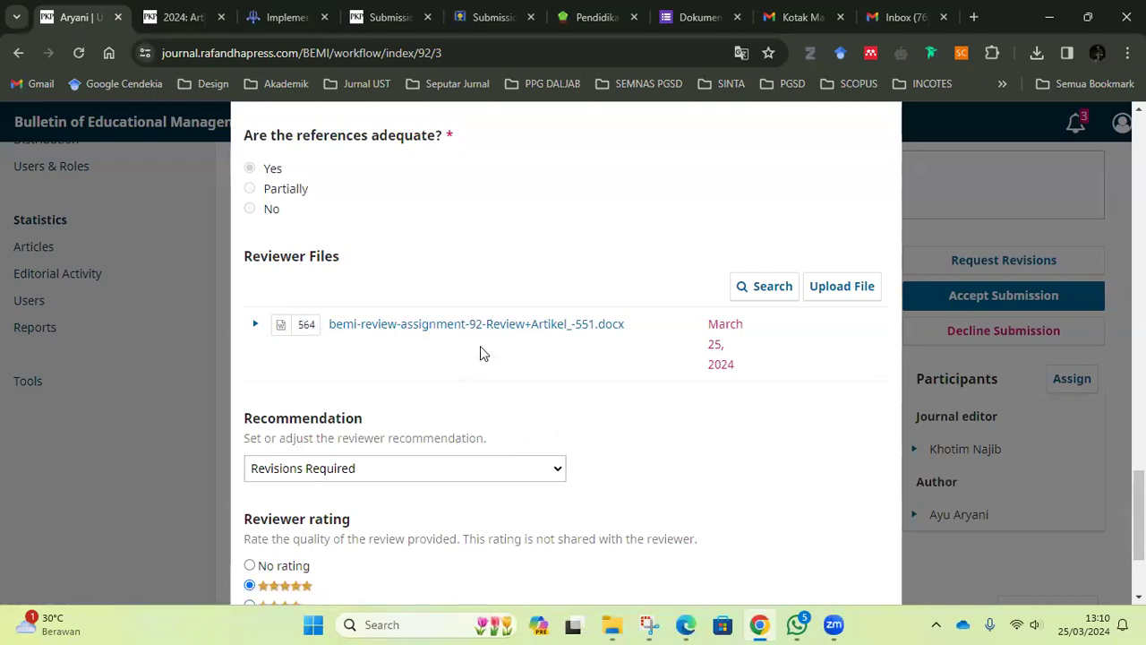
{"action": "scroll", "coordinate": [537, 367], "scroll_direction": "down", "scroll_amount": 2}
{"action": "left_click", "coordinate": [801, 565]}
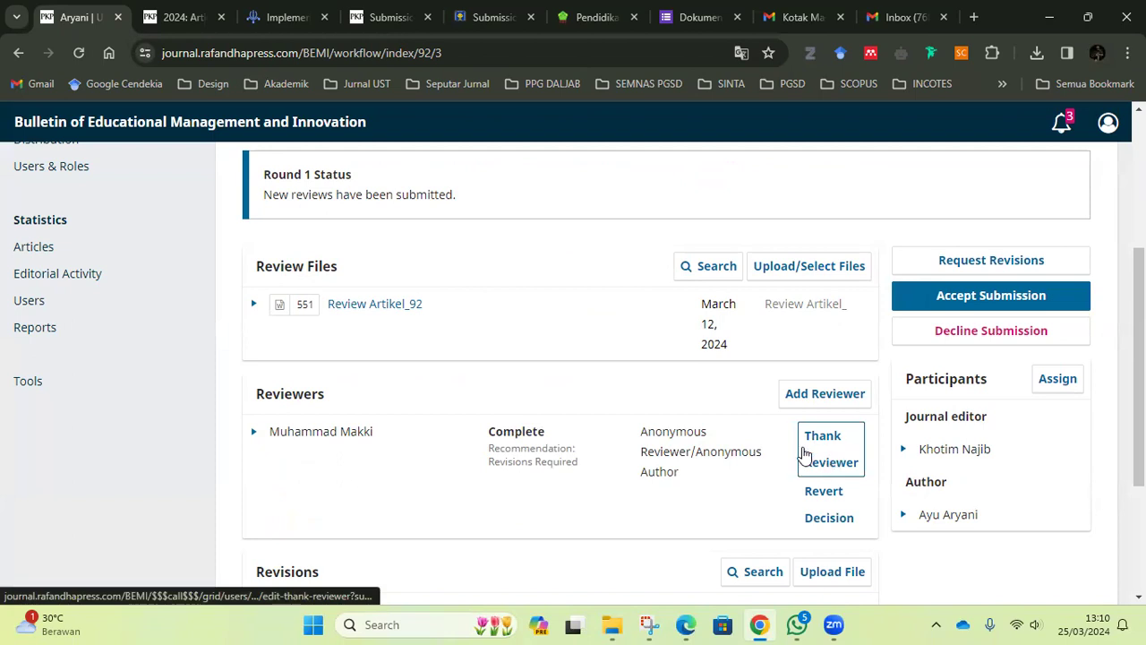
Thank the reviewer of submission 92 by sending the prepared thank-you email
{"action": "left_click", "coordinate": [820, 456]}
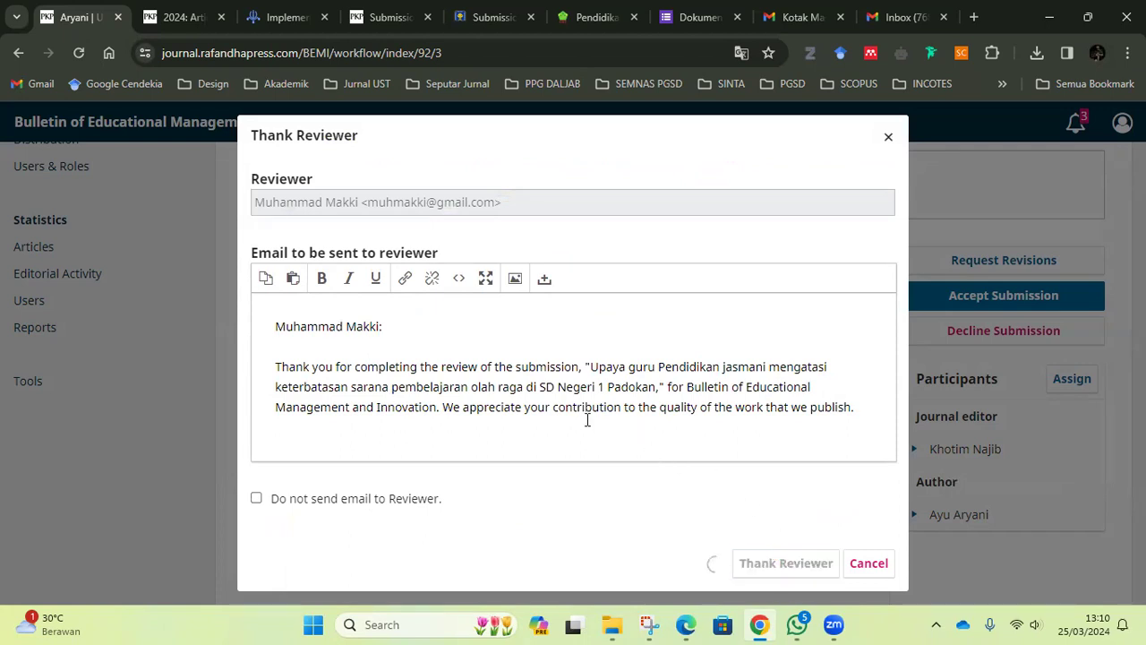
{"action": "scroll", "coordinate": [658, 492], "scroll_direction": "up", "scroll_amount": 3}
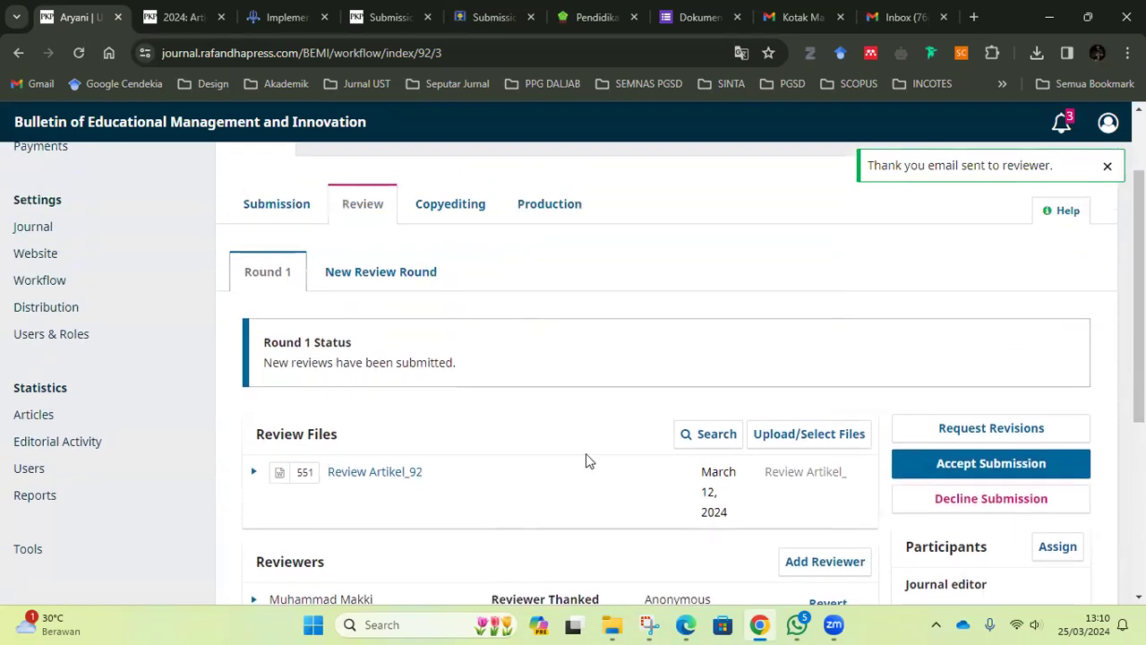
Check the round 1 status, the reviewer's entry, the Revisions and Review Discussions sections, and the available editorial decisions
{"action": "scroll", "coordinate": [582, 466], "scroll_direction": "down", "scroll_amount": 3}
{"action": "scroll", "coordinate": [573, 483], "scroll_direction": "up", "scroll_amount": 4}
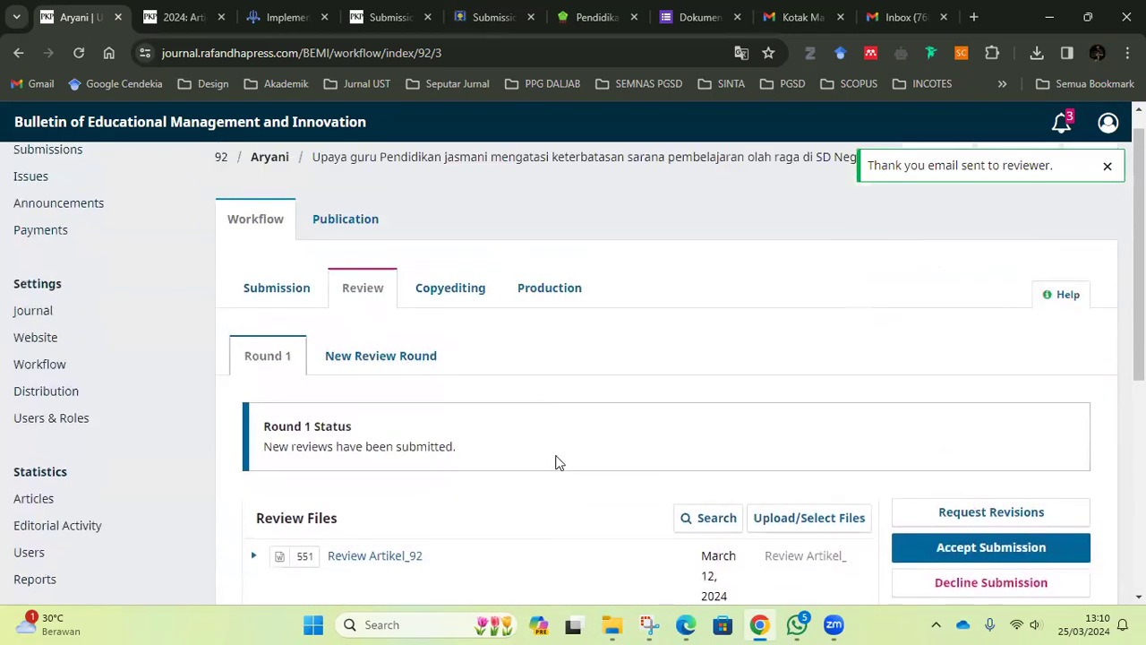
{"action": "scroll", "coordinate": [577, 358], "scroll_direction": "down", "scroll_amount": 3}
{"action": "scroll", "coordinate": [531, 483], "scroll_direction": "up", "scroll_amount": 4}
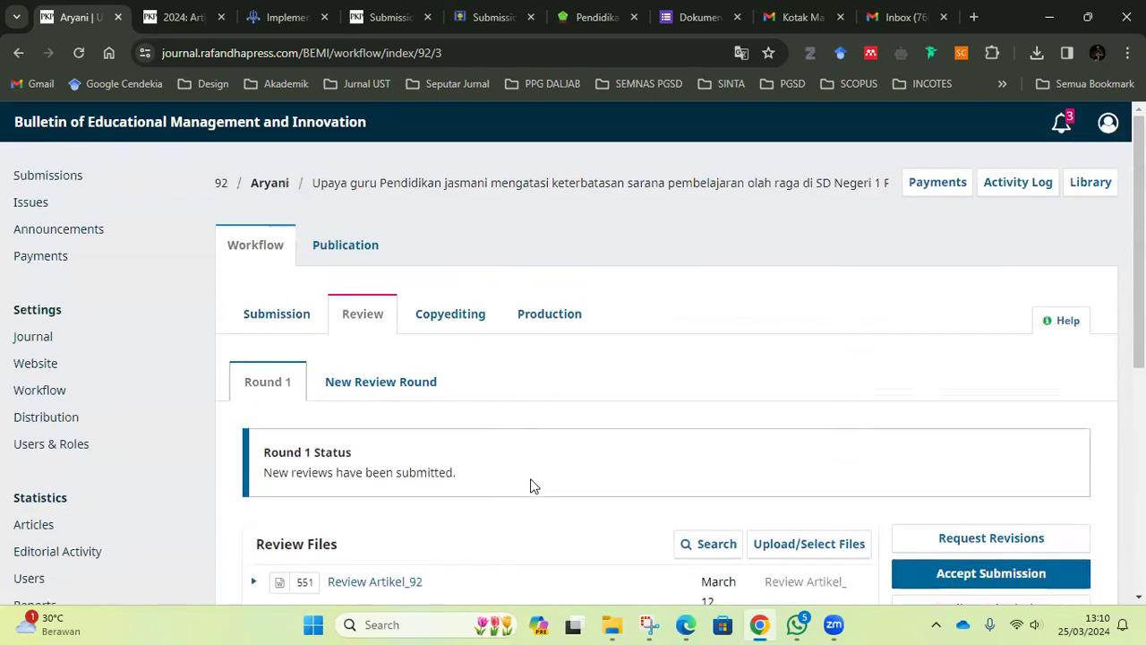
{"action": "scroll", "coordinate": [574, 399], "scroll_direction": "down", "scroll_amount": 3}
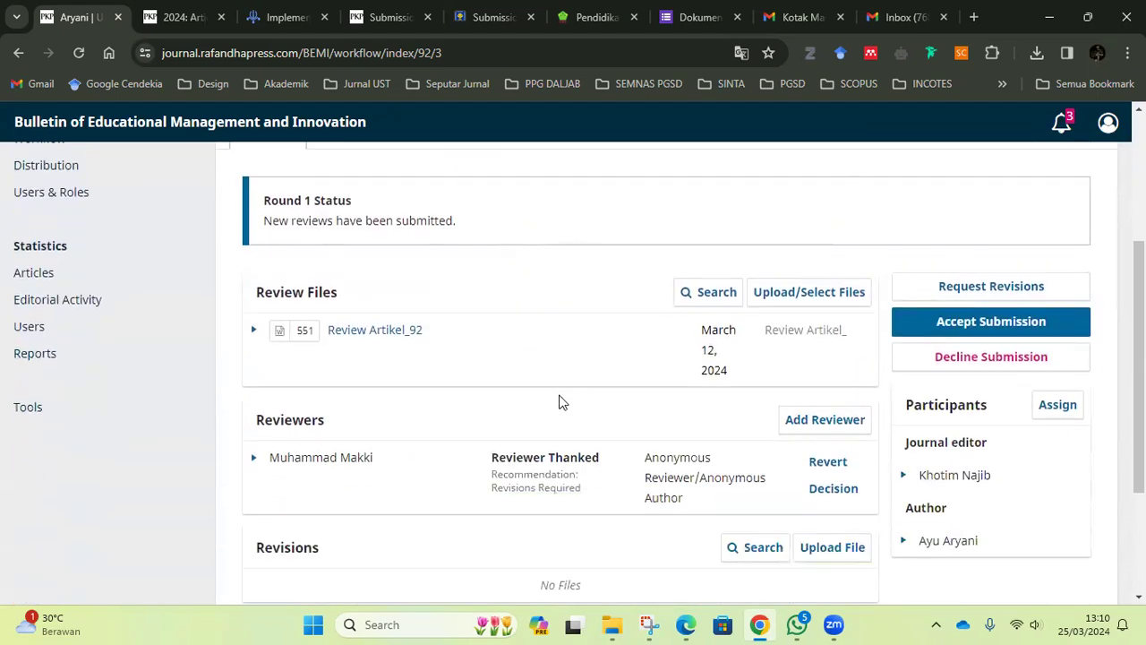
{"action": "scroll", "coordinate": [528, 439], "scroll_direction": "down", "scroll_amount": 2}
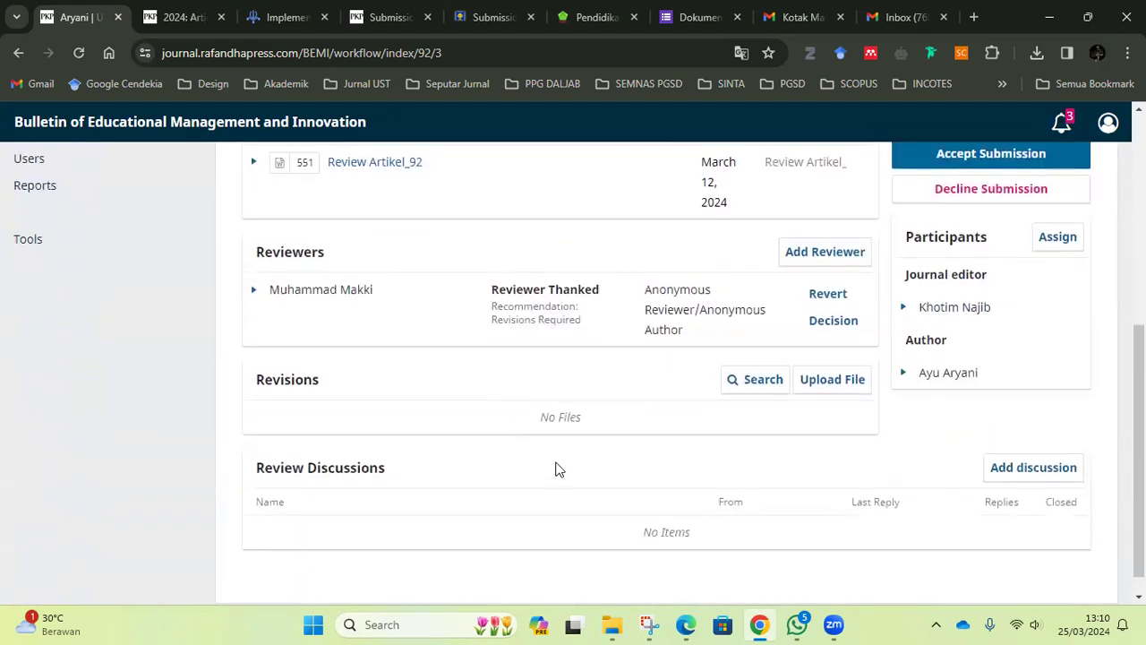
{"action": "scroll", "coordinate": [546, 459], "scroll_direction": "up", "scroll_amount": 3}
{"action": "scroll", "coordinate": [465, 441], "scroll_direction": "up", "scroll_amount": 2}
{"action": "scroll", "coordinate": [351, 434], "scroll_direction": "down", "scroll_amount": 2}
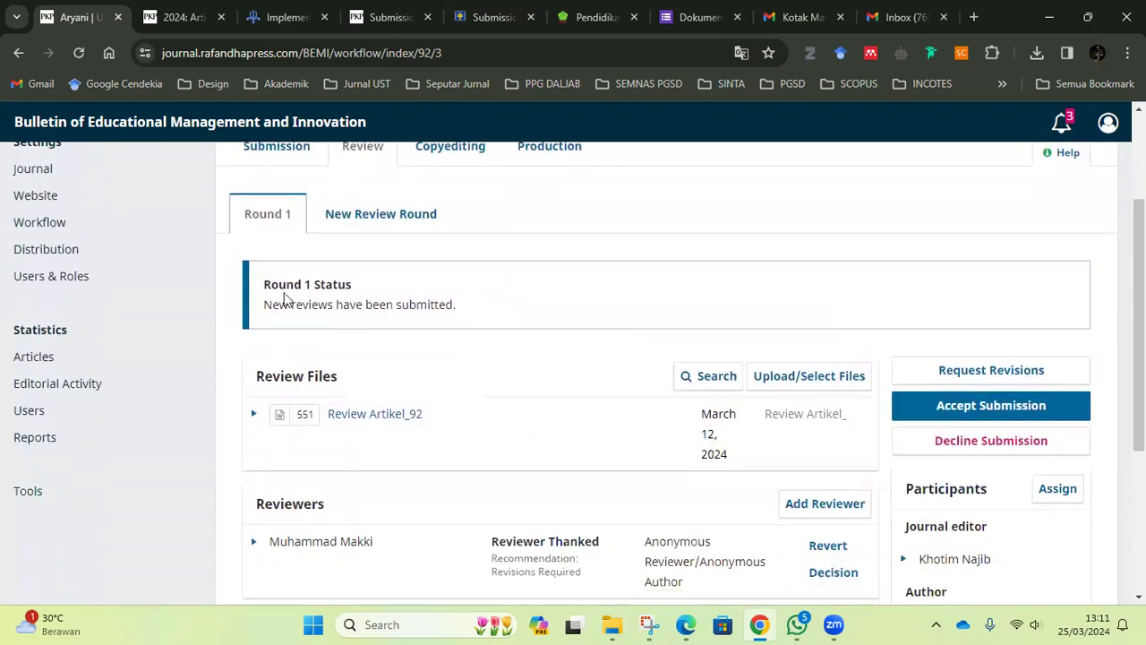
{"action": "left_click_drag", "start_coordinate": [264, 284], "coordinate": [462, 301]}
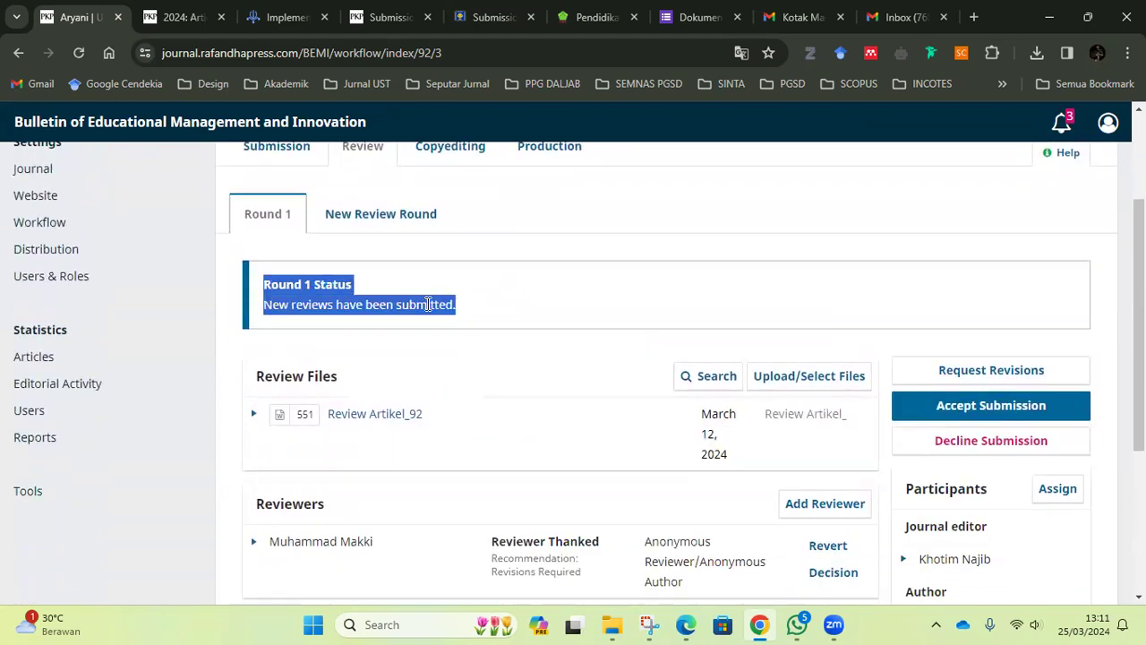
{"action": "left_click", "coordinate": [362, 306]}
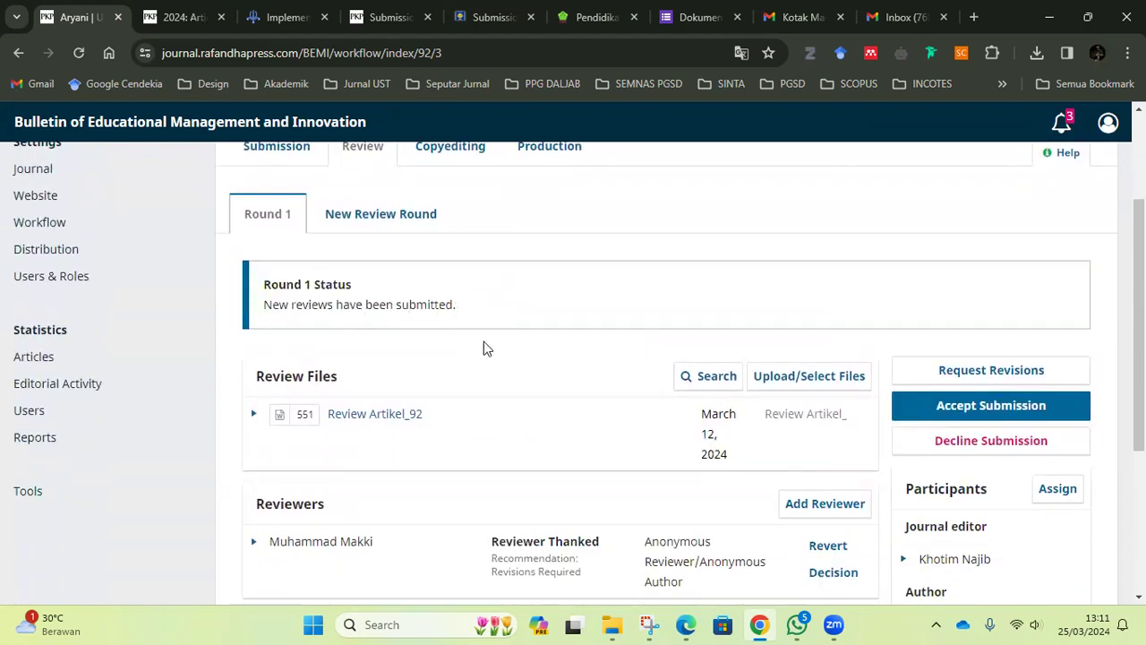
{"action": "scroll", "coordinate": [510, 394], "scroll_direction": "up", "scroll_amount": 2}
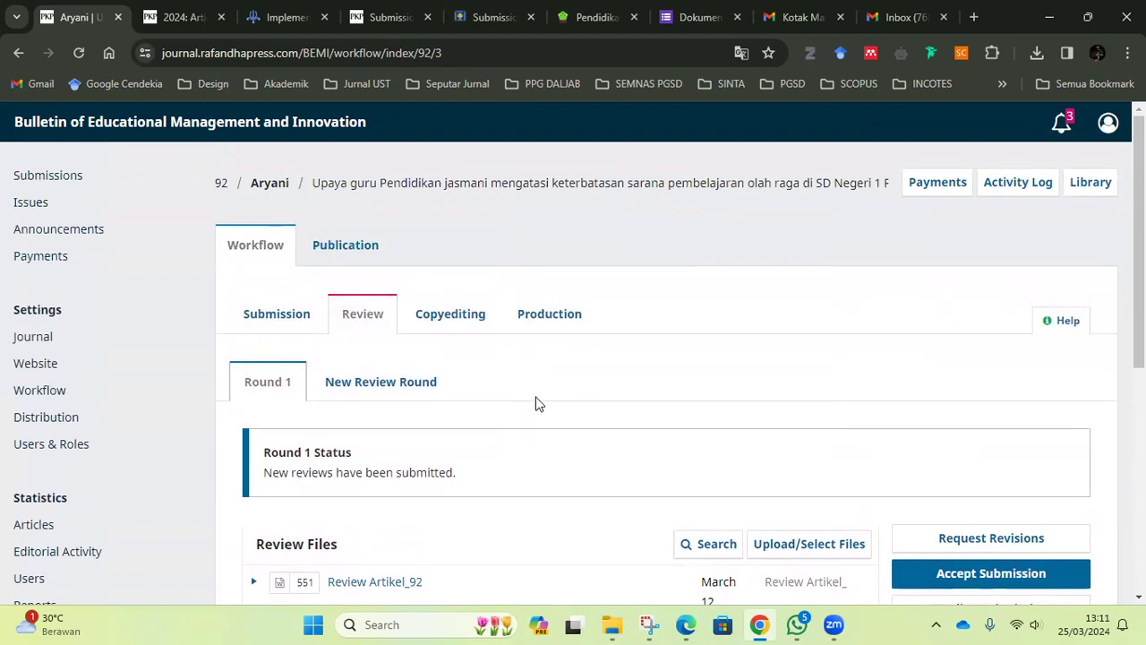
{"action": "scroll", "coordinate": [532, 417], "scroll_direction": "down", "scroll_amount": 3}
{"action": "scroll", "coordinate": [457, 535], "scroll_direction": "up", "scroll_amount": 3}
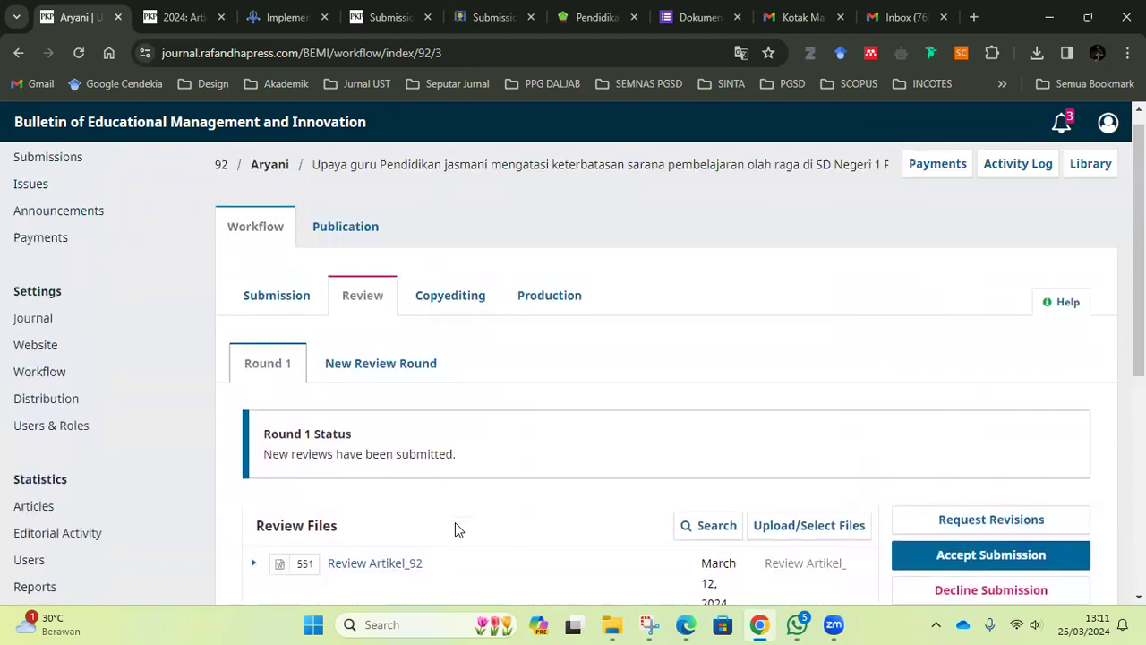
{"action": "scroll", "coordinate": [504, 409], "scroll_direction": "down", "scroll_amount": 2}
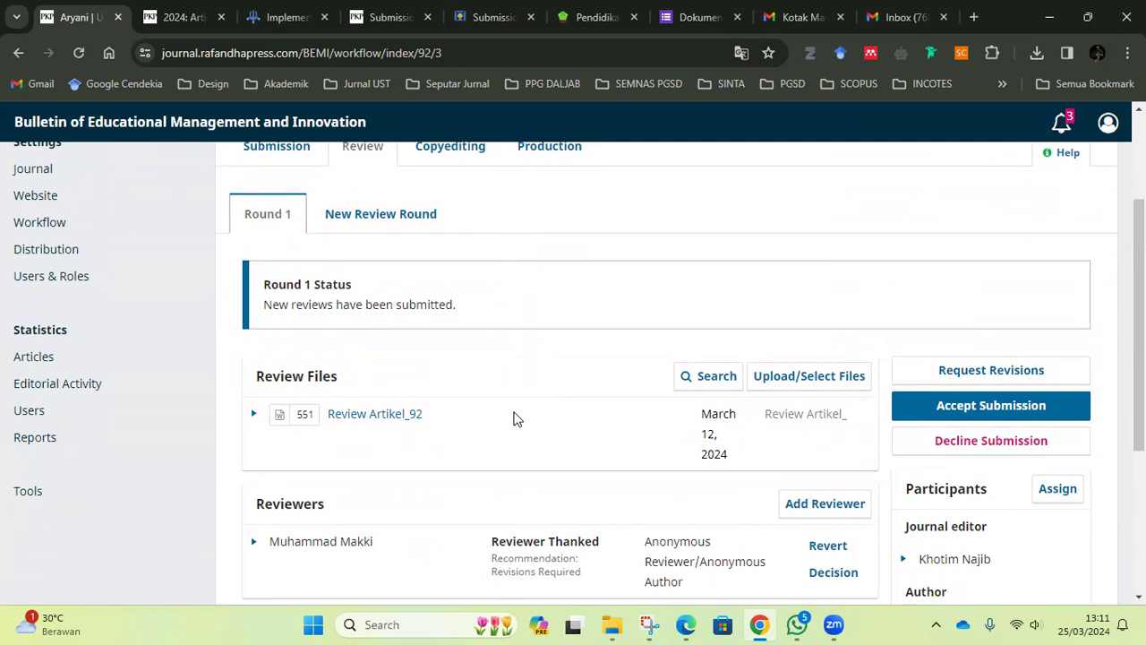
Open the revision request for submission 92 and read its review round options and the prepared email to the author
{"action": "left_click", "coordinate": [996, 372]}
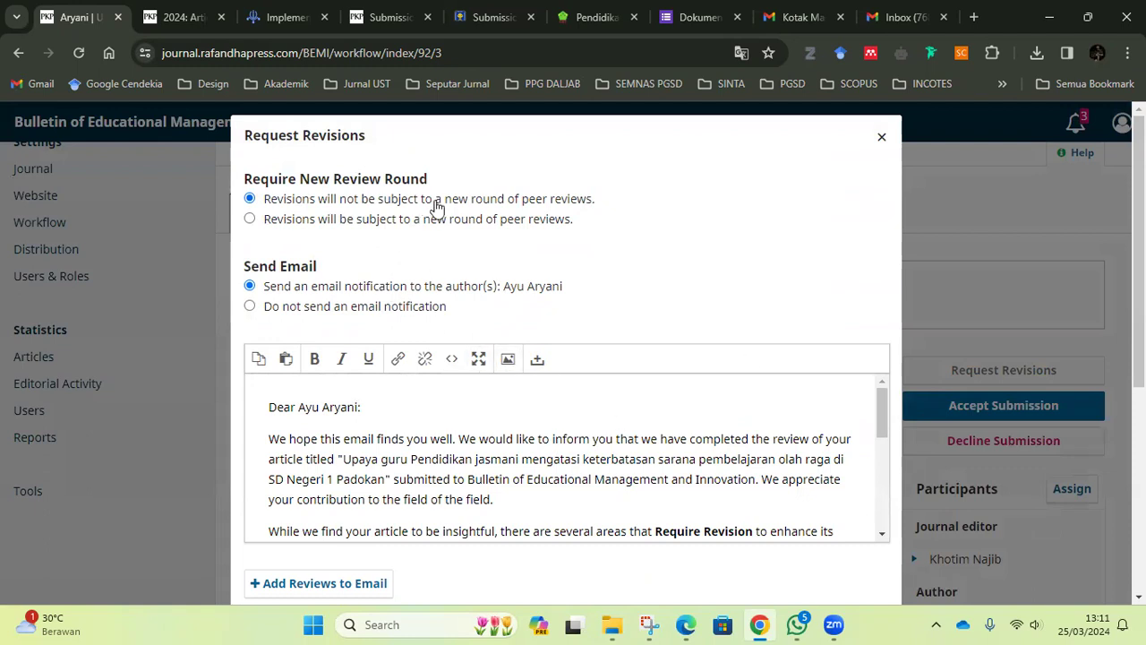
{"action": "scroll", "coordinate": [447, 224], "scroll_direction": "down", "scroll_amount": 4}
{"action": "scroll", "coordinate": [550, 305], "scroll_direction": "up", "scroll_amount": 4}
{"action": "scroll", "coordinate": [601, 302], "scroll_direction": "down", "scroll_amount": 2}
{"action": "scroll", "coordinate": [604, 293], "scroll_direction": "up", "scroll_amount": 2}
{"action": "scroll", "coordinate": [549, 364], "scroll_direction": "down", "scroll_amount": 1}
{"action": "scroll", "coordinate": [327, 335], "scroll_direction": "down", "scroll_amount": 3}
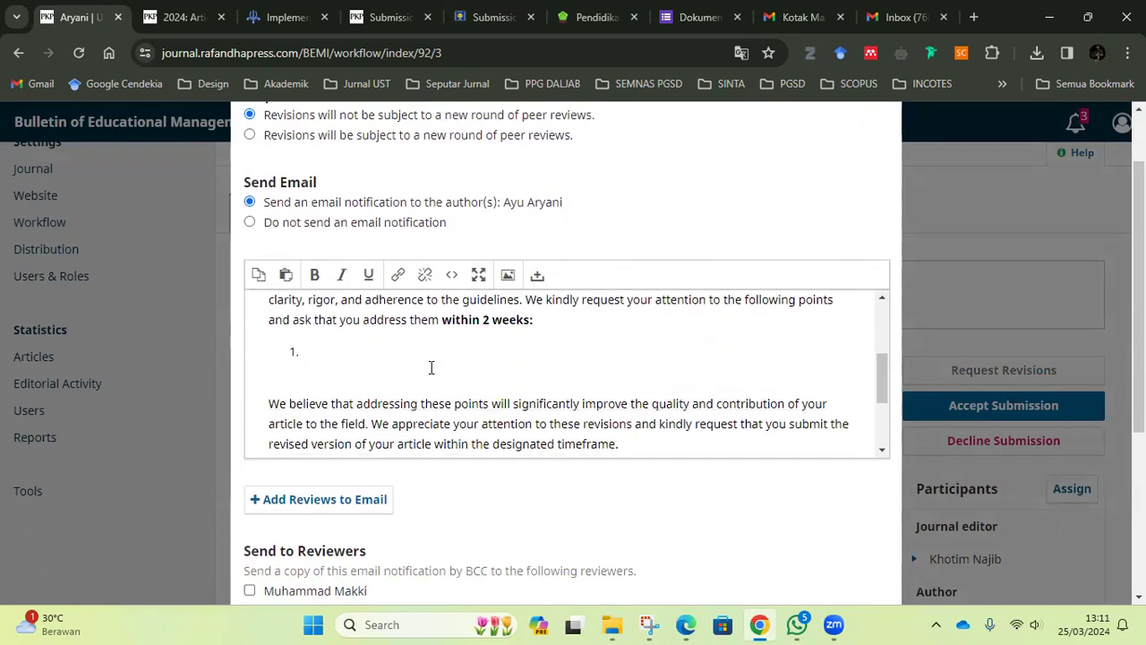
{"action": "scroll", "coordinate": [429, 368], "scroll_direction": "up", "scroll_amount": 3}
{"action": "left_click_drag", "start_coordinate": [268, 324], "coordinate": [501, 414]}
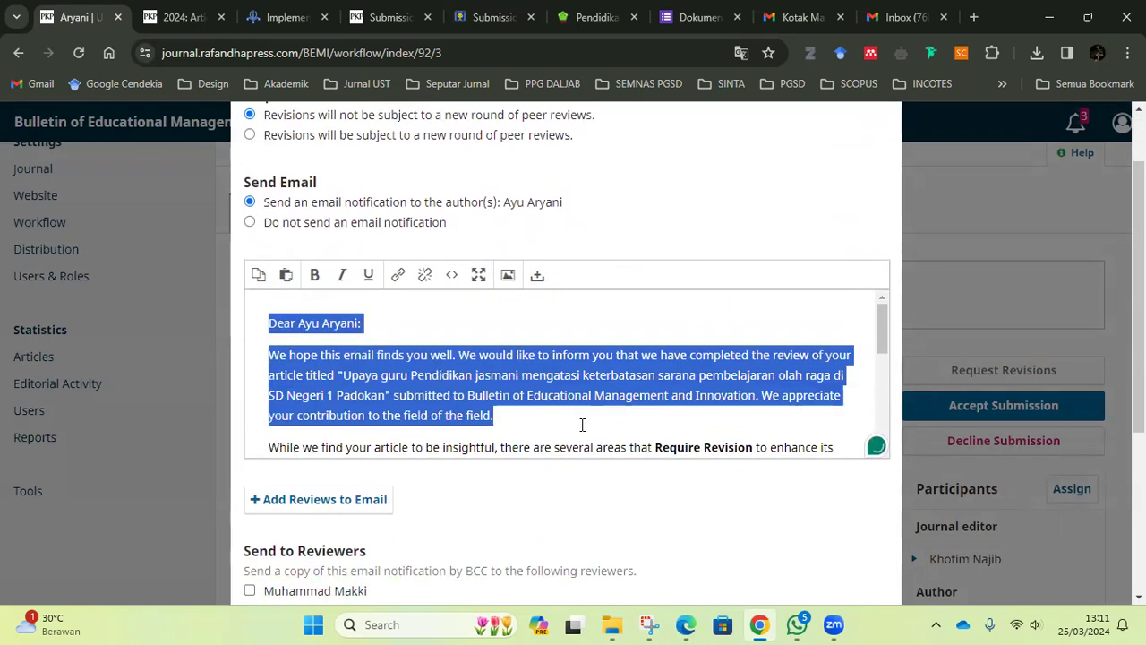
{"action": "left_click", "coordinate": [484, 388]}
{"action": "scroll", "coordinate": [497, 378], "scroll_direction": "down", "scroll_amount": 1}
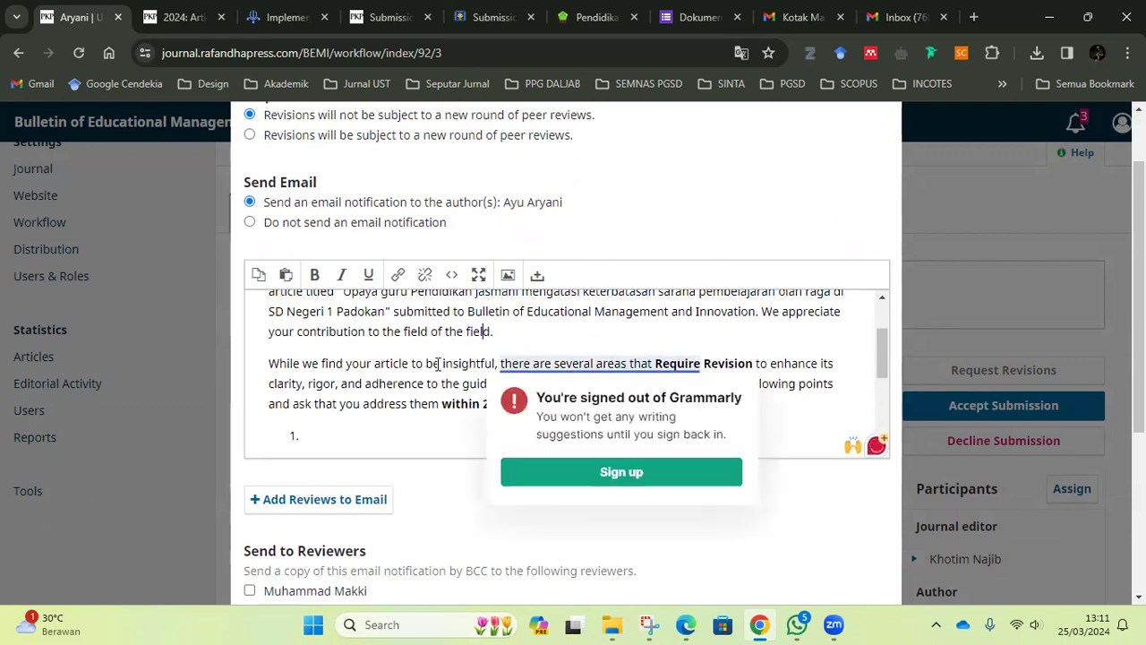
{"action": "triple_click", "coordinate": [552, 407]}
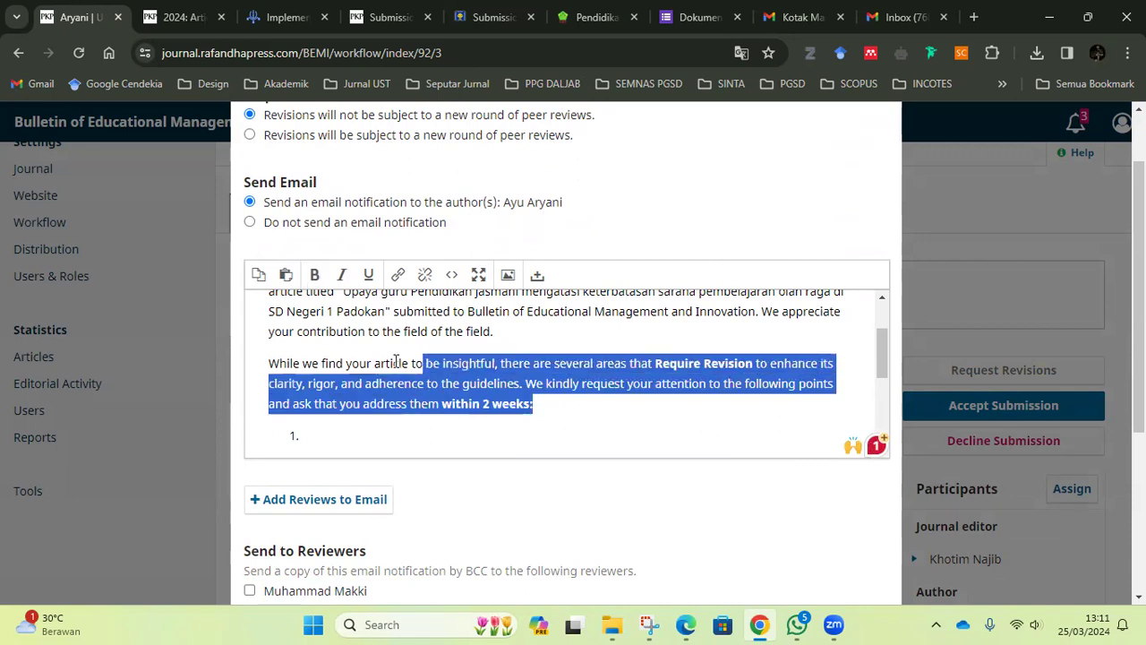
{"action": "left_click", "coordinate": [343, 363]}
In the author email, remove the empty numbered list, end the sentence with "within 2 weeks." and delete the word "following"
{"action": "left_click", "coordinate": [444, 404]}
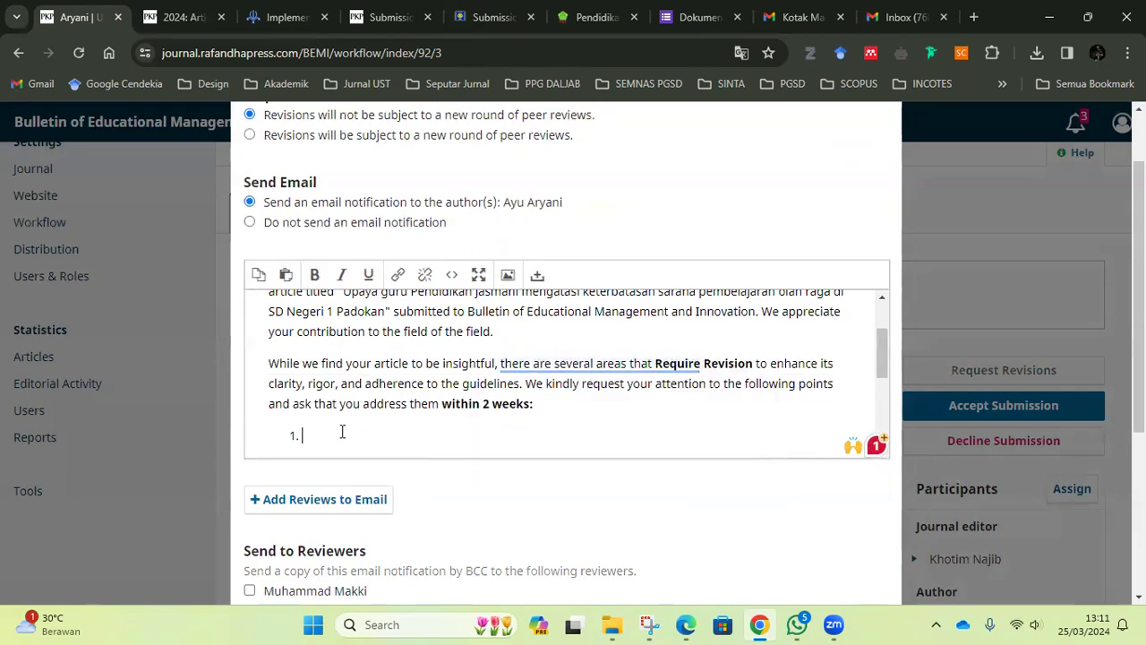
{"action": "key", "text": "BackSpace"}
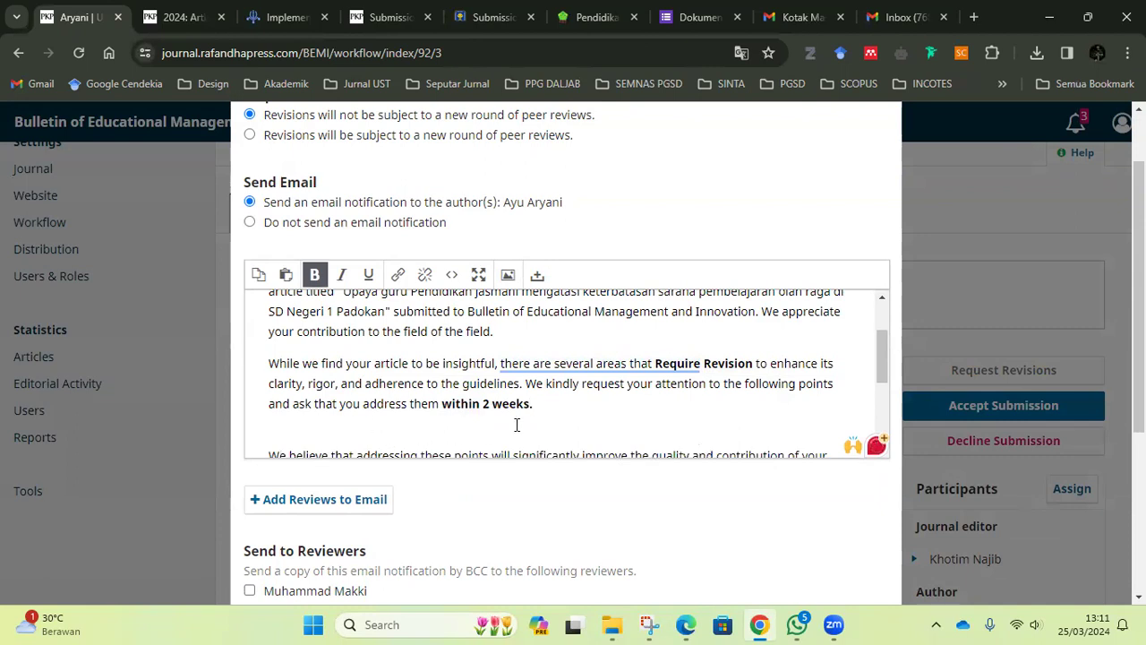
{"action": "key", "text": "Delete"}
{"action": "key", "text": "Delete"}
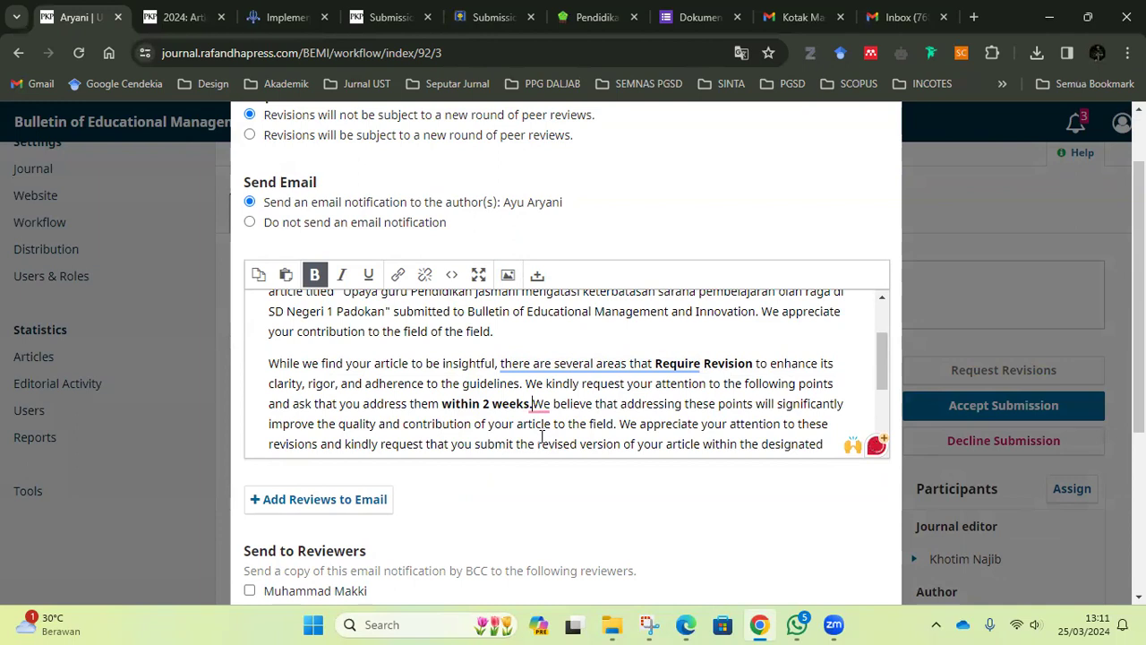
{"action": "key", "text": "Return"}
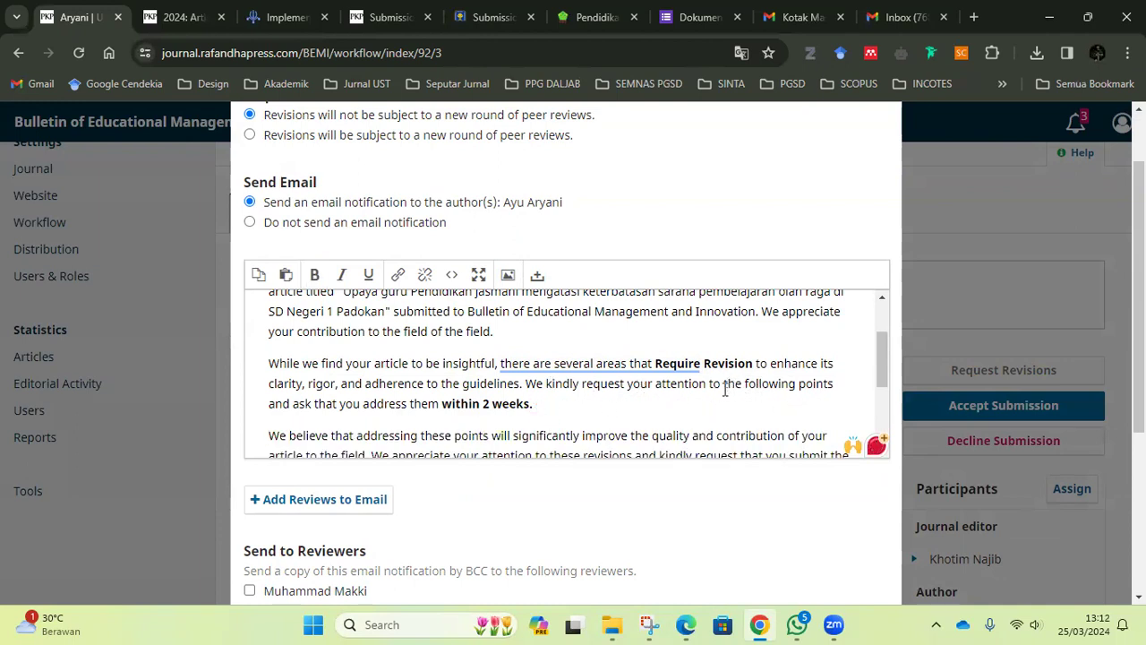
{"action": "left_click_drag", "start_coordinate": [745, 383], "coordinate": [796, 385]}
{"action": "key", "text": "BackSpace"}
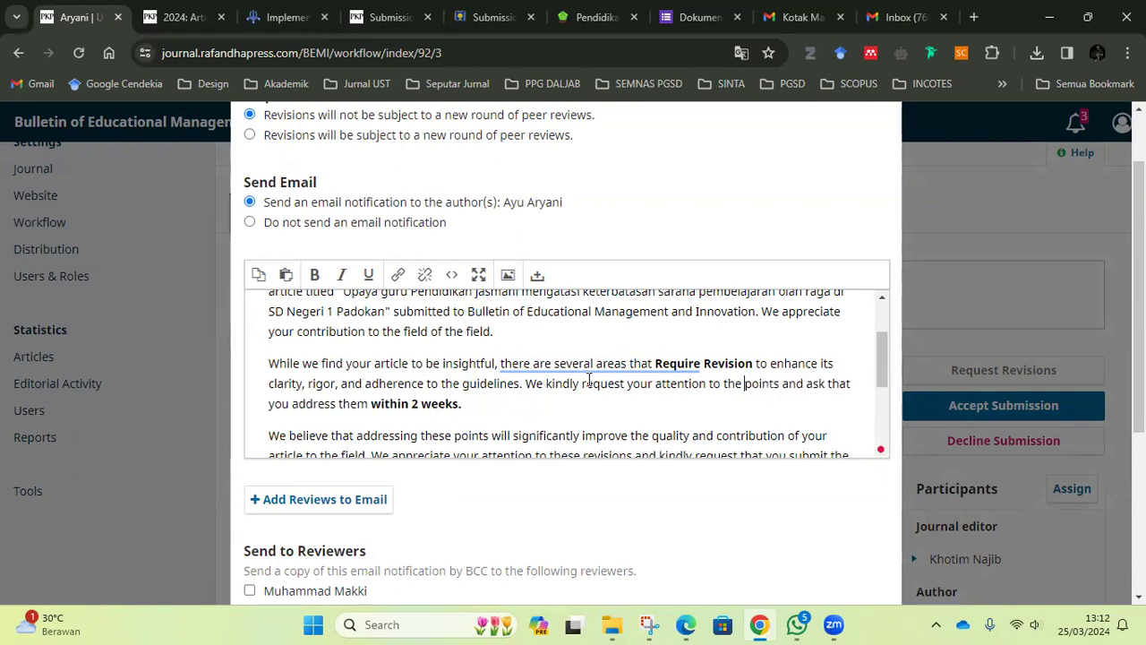
Select the reviewer's file bemi-review-assignment-92-Review+Artikel_-551.docx as the only review file to share with the author
{"action": "scroll", "coordinate": [519, 429], "scroll_direction": "down", "scroll_amount": 8}
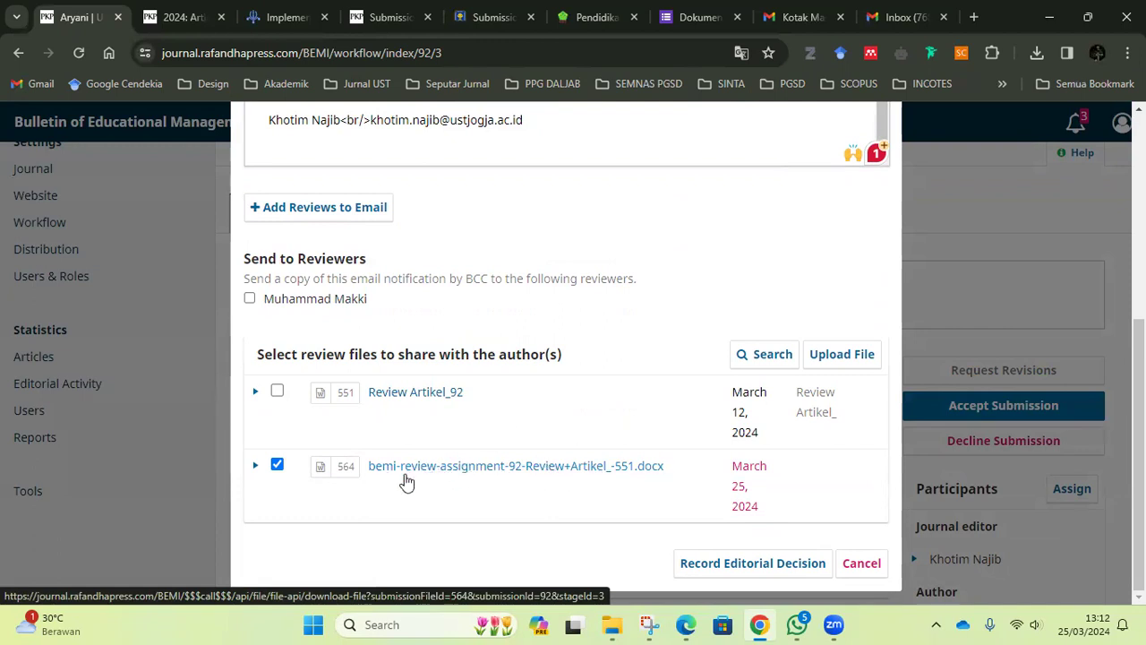
{"action": "left_click", "coordinate": [278, 465]}
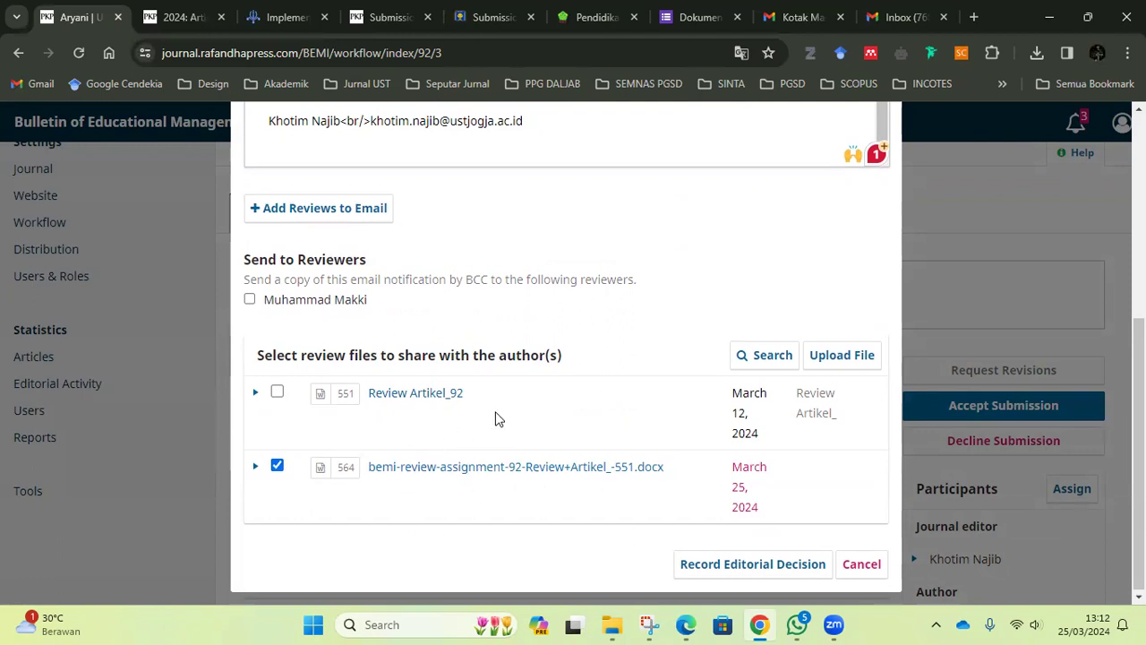
{"action": "scroll", "coordinate": [493, 412], "scroll_direction": "up", "scroll_amount": 5}
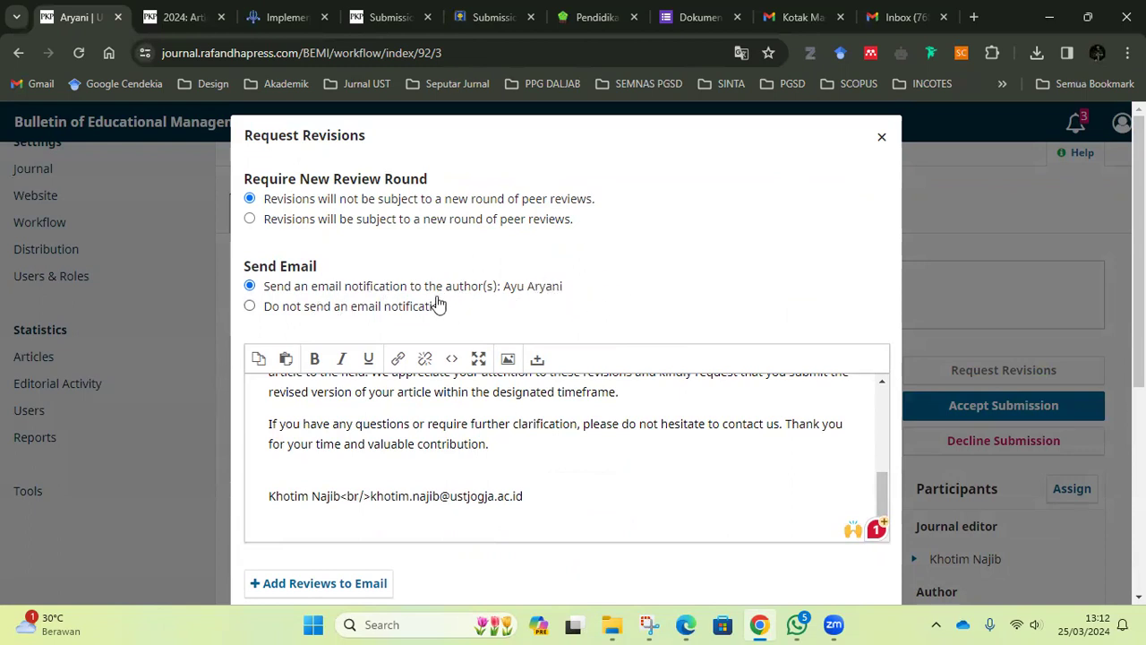
Replace the name and e-mail signature at the end of the author email with "Editor"
{"action": "scroll", "coordinate": [582, 296], "scroll_direction": "down", "scroll_amount": 3}
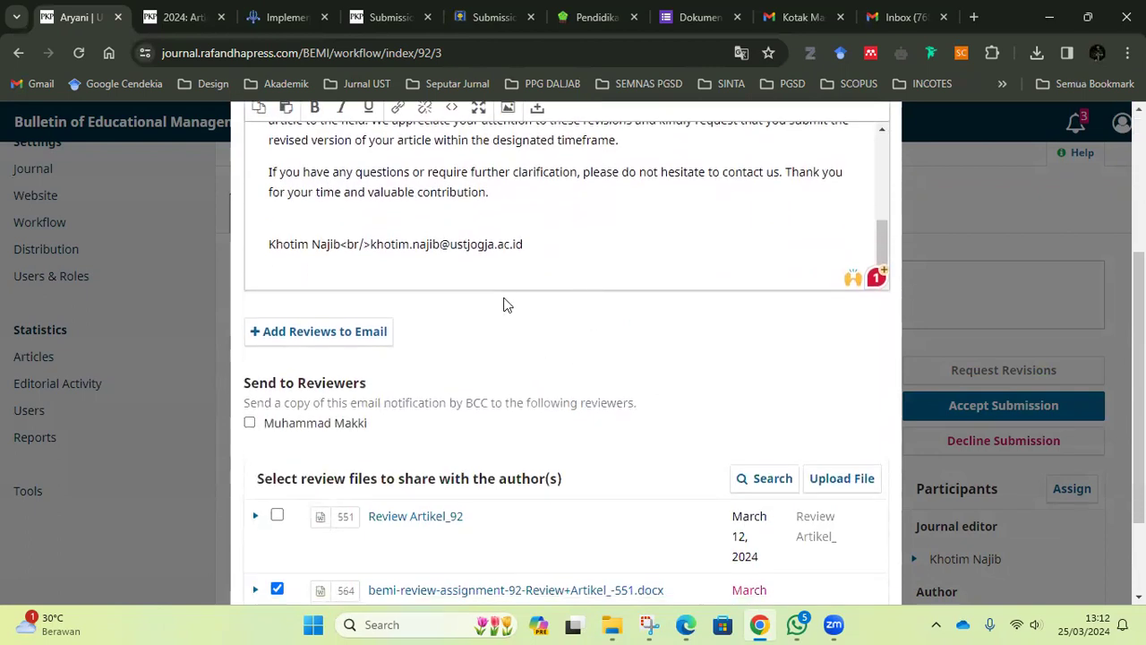
{"action": "left_click_drag", "start_coordinate": [527, 244], "coordinate": [270, 250]}
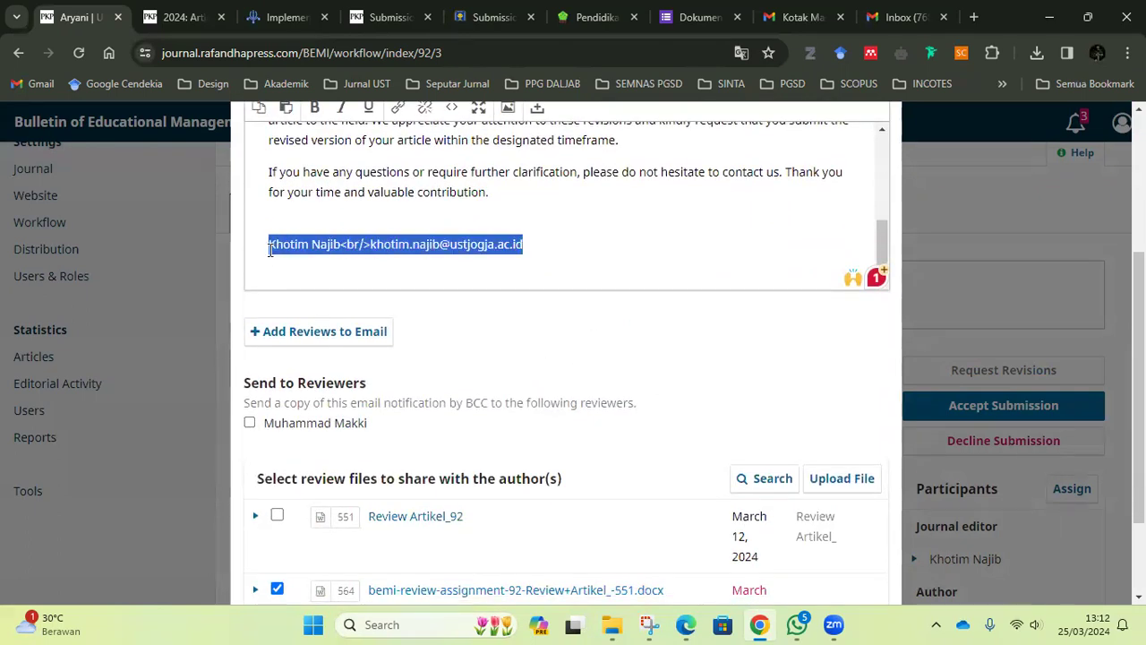
{"action": "type", "text": "Edi"}
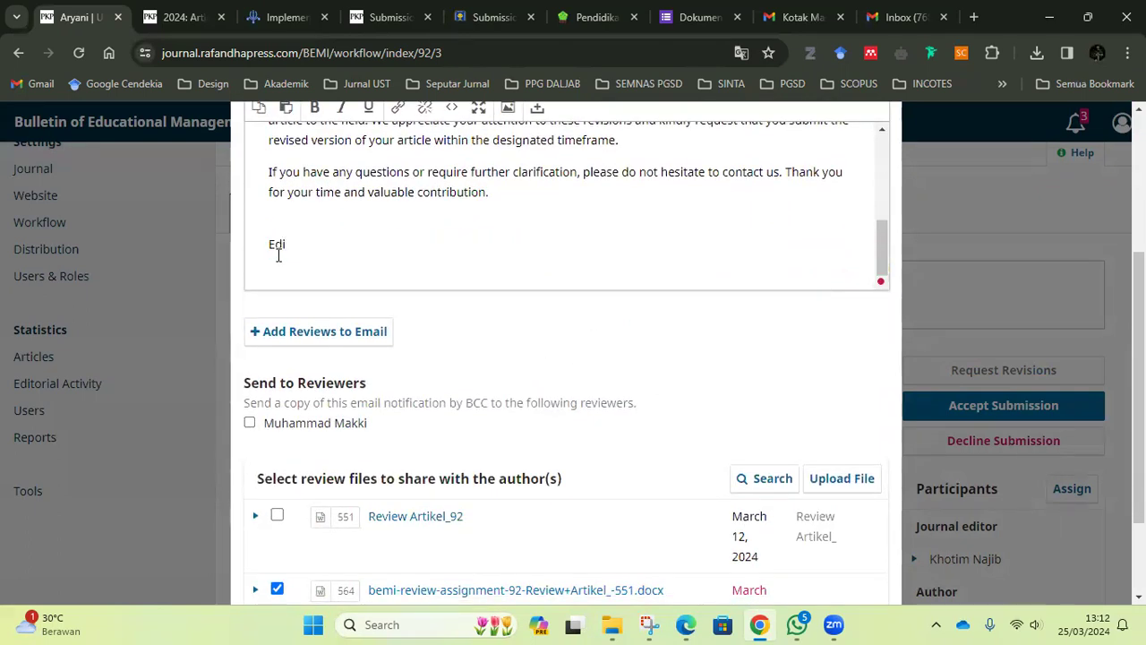
{"action": "type", "text": "tor"}
{"action": "scroll", "coordinate": [412, 287], "scroll_direction": "down", "scroll_amount": 3}
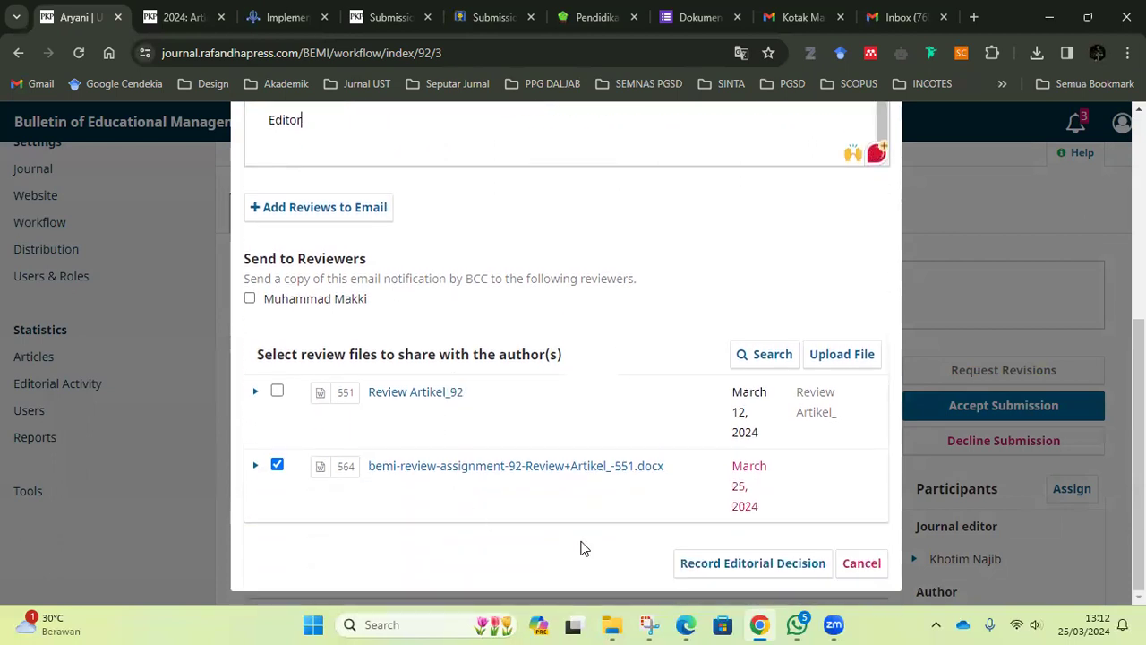
Record the revision request as the editorial decision for submission 92 and reload its review page
{"action": "left_click", "coordinate": [760, 564]}
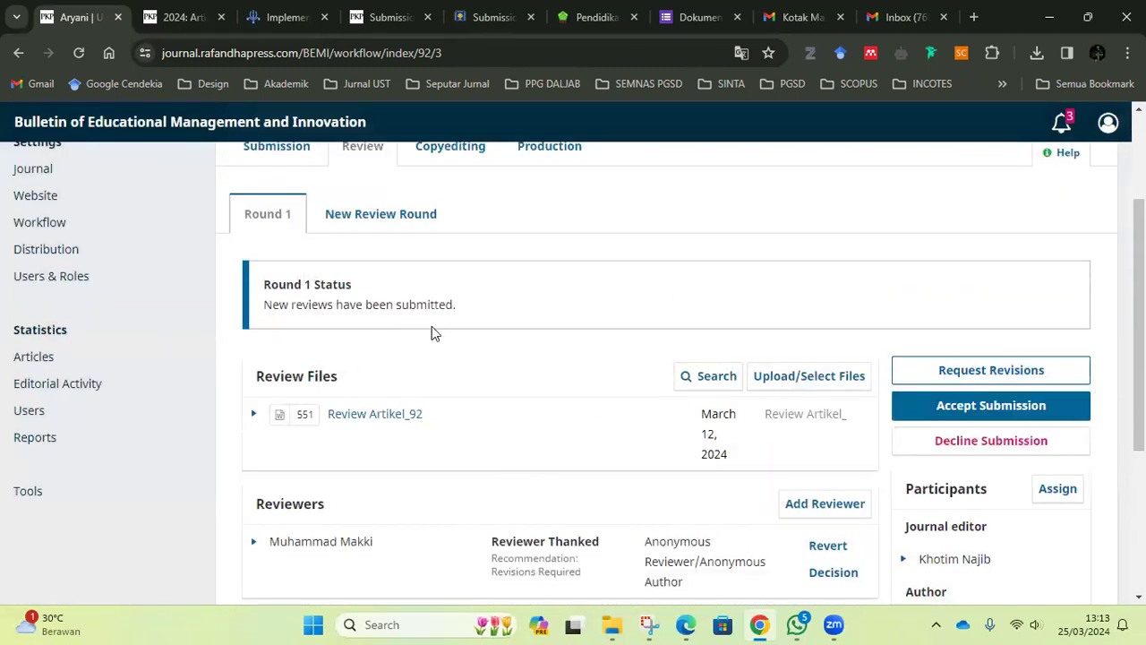
{"action": "scroll", "coordinate": [501, 394], "scroll_direction": "up", "scroll_amount": 1}
{"action": "scroll", "coordinate": [504, 395], "scroll_direction": "down", "scroll_amount": 5}
{"action": "scroll", "coordinate": [537, 422], "scroll_direction": "up", "scroll_amount": 6}
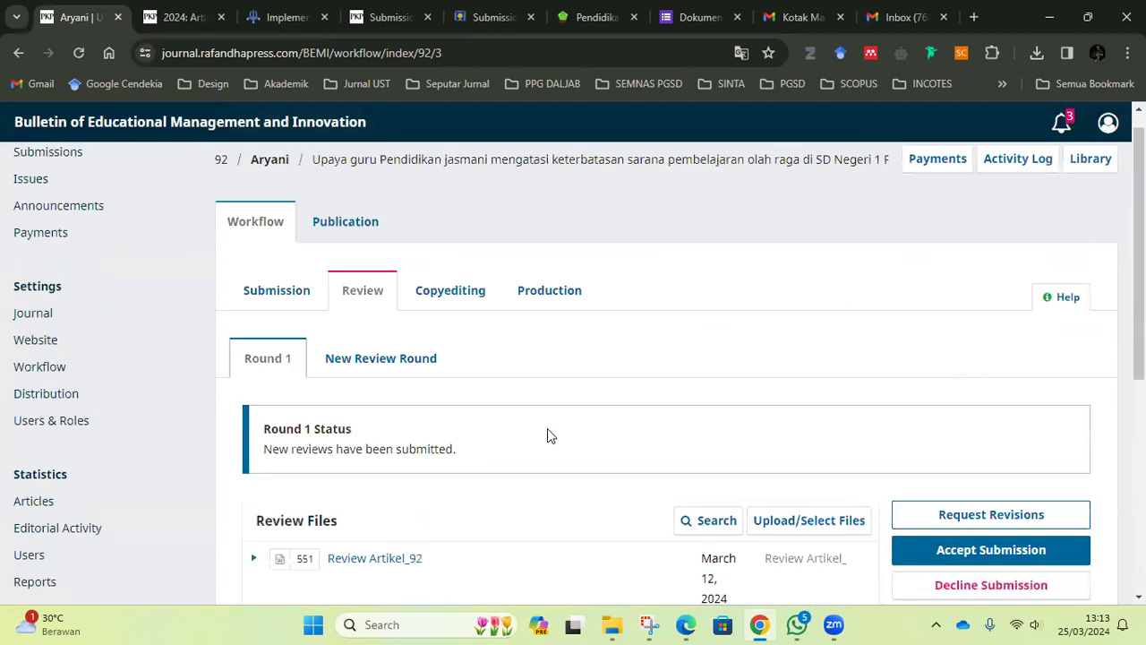
{"action": "left_click", "coordinate": [78, 53]}
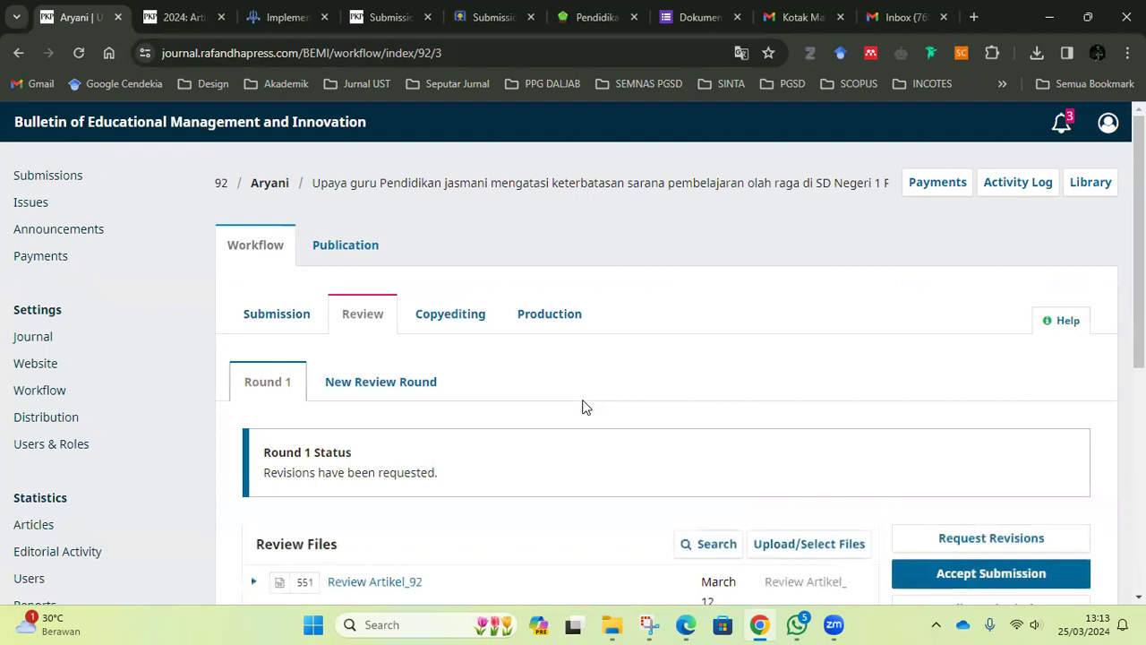
Examine the Round 1 status and the Revisions section where the author's revised files are collected
{"action": "scroll", "coordinate": [588, 404], "scroll_direction": "down", "scroll_amount": 2}
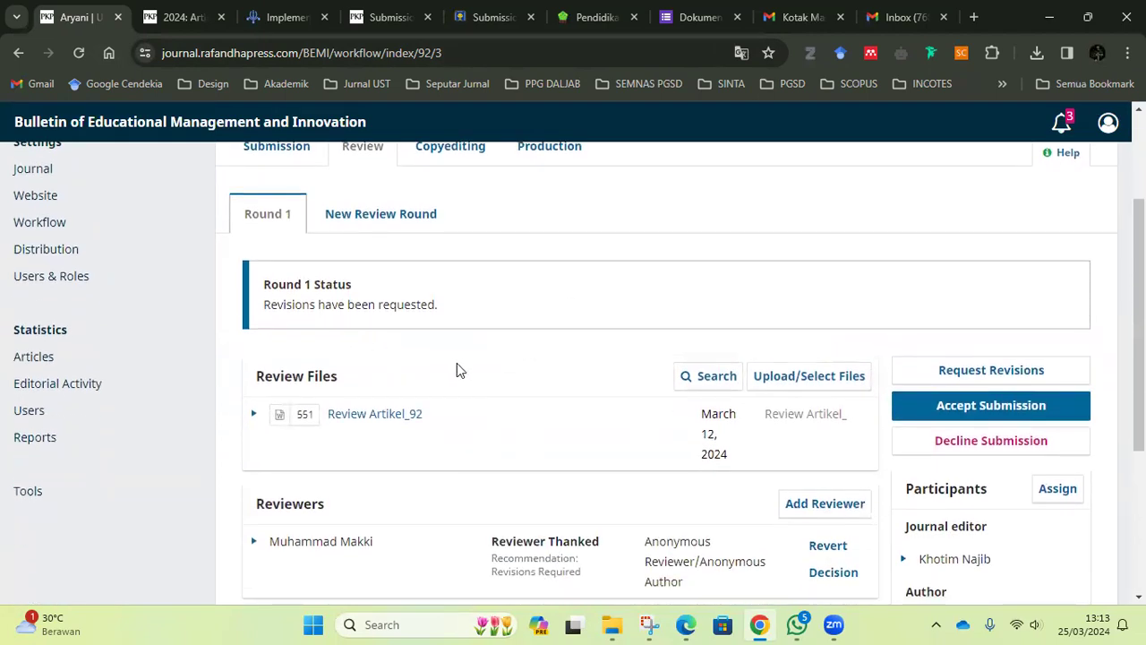
{"action": "scroll", "coordinate": [462, 386], "scroll_direction": "up", "scroll_amount": 1}
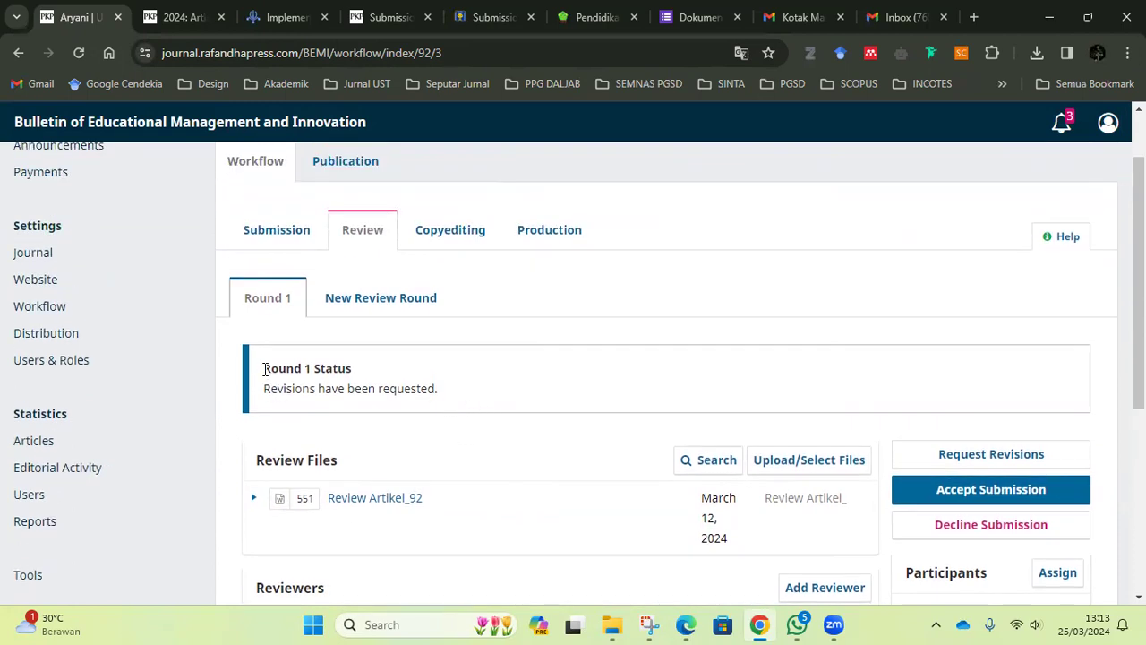
{"action": "left_click_drag", "start_coordinate": [265, 387], "coordinate": [443, 394]}
{"action": "left_click", "coordinate": [447, 394]}
{"action": "scroll", "coordinate": [569, 388], "scroll_direction": "down", "scroll_amount": 2}
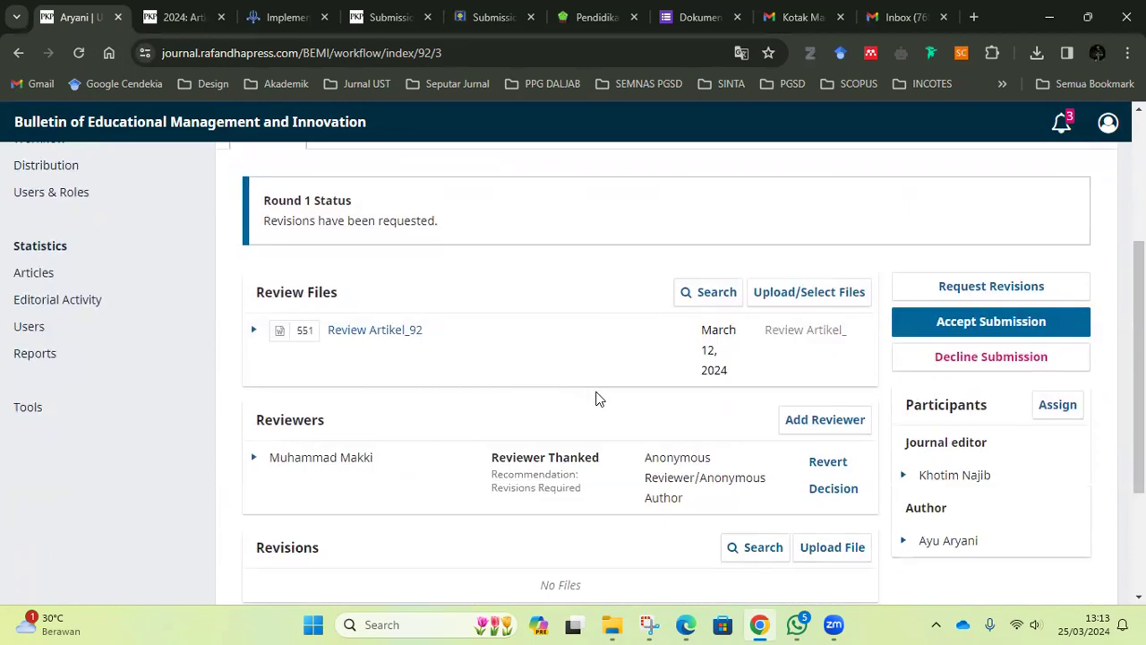
{"action": "scroll", "coordinate": [596, 396], "scroll_direction": "down", "scroll_amount": 2}
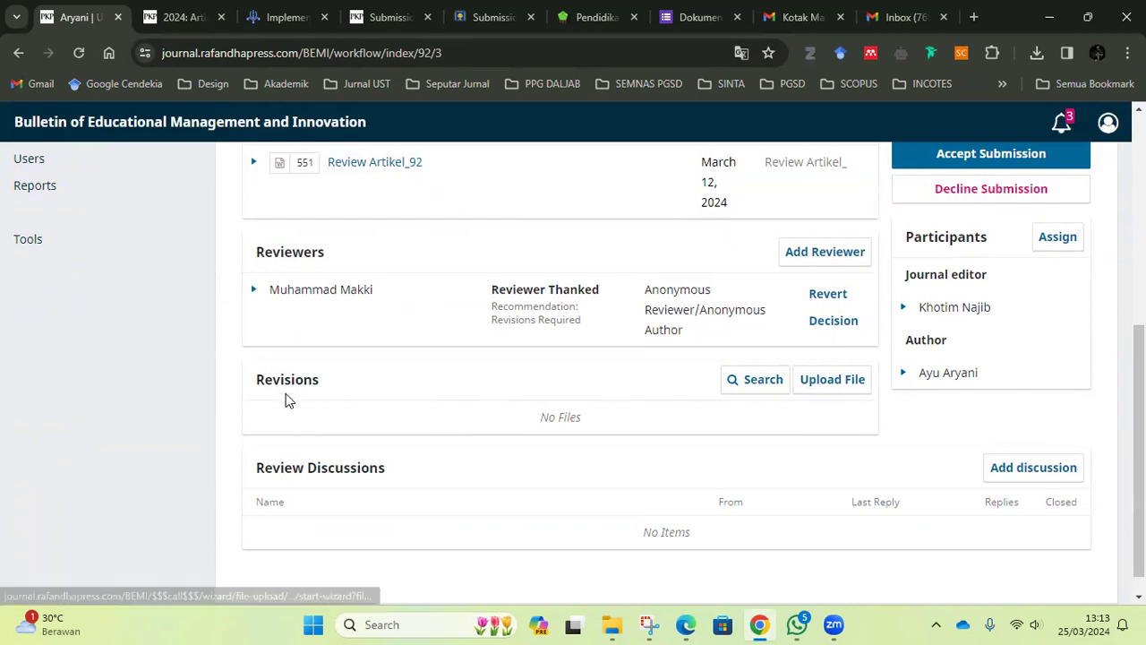
{"action": "left_click_drag", "start_coordinate": [258, 377], "coordinate": [367, 397]}
{"action": "left_click", "coordinate": [367, 396]}
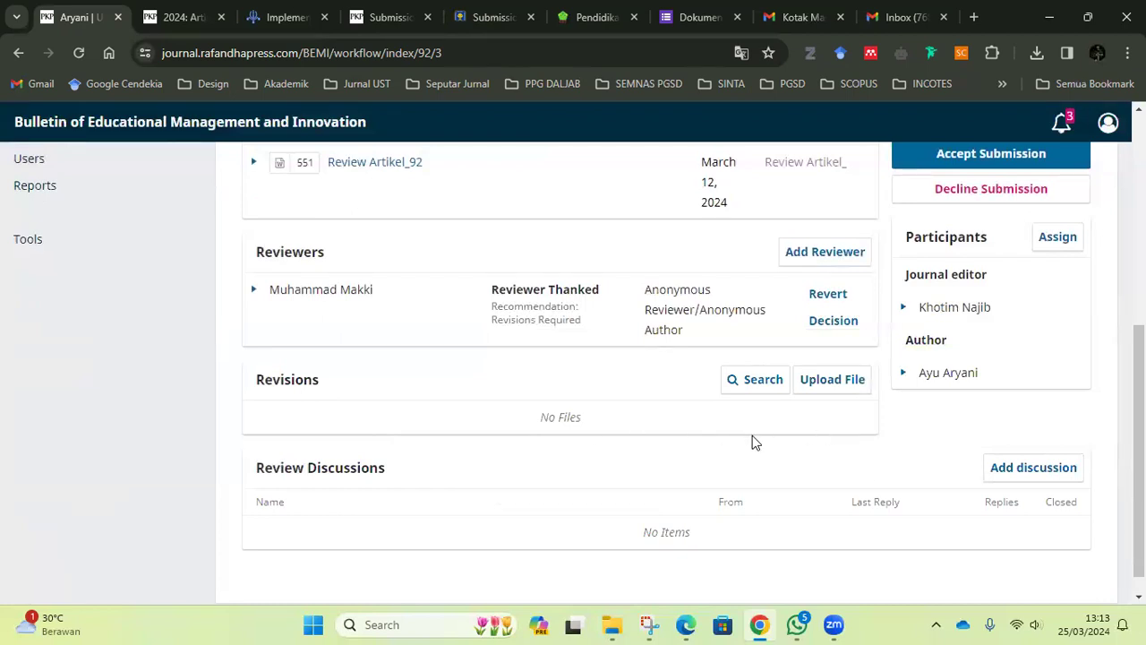
{"action": "scroll", "coordinate": [654, 470], "scroll_direction": "up", "scroll_amount": 2}
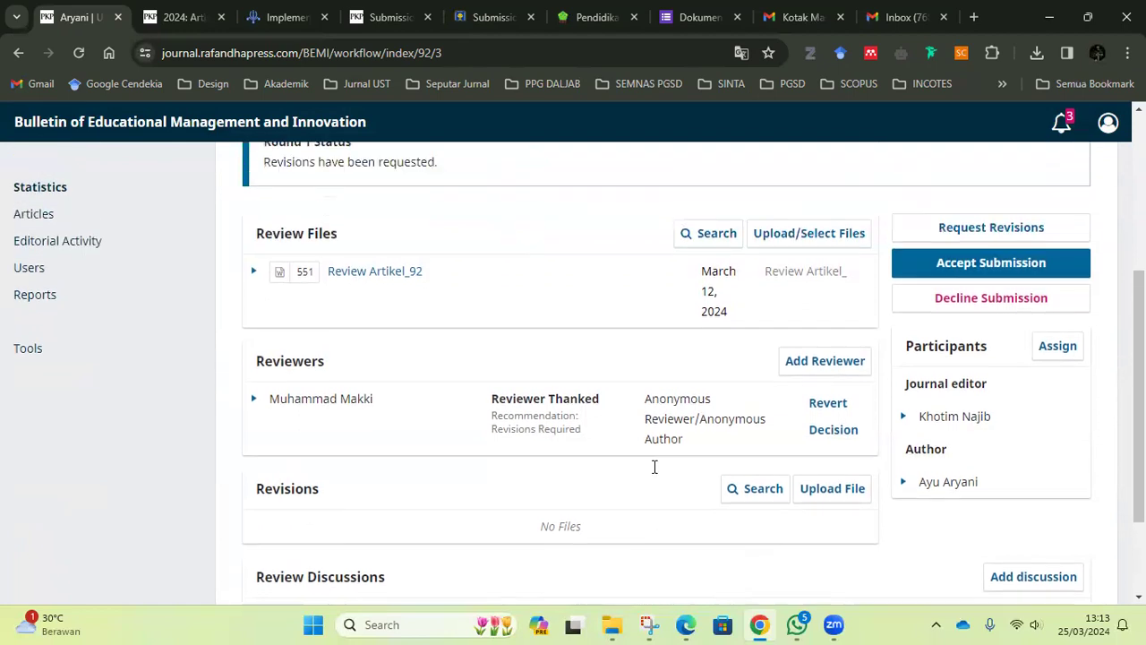
{"action": "scroll", "coordinate": [619, 463], "scroll_direction": "down", "scroll_amount": 3}
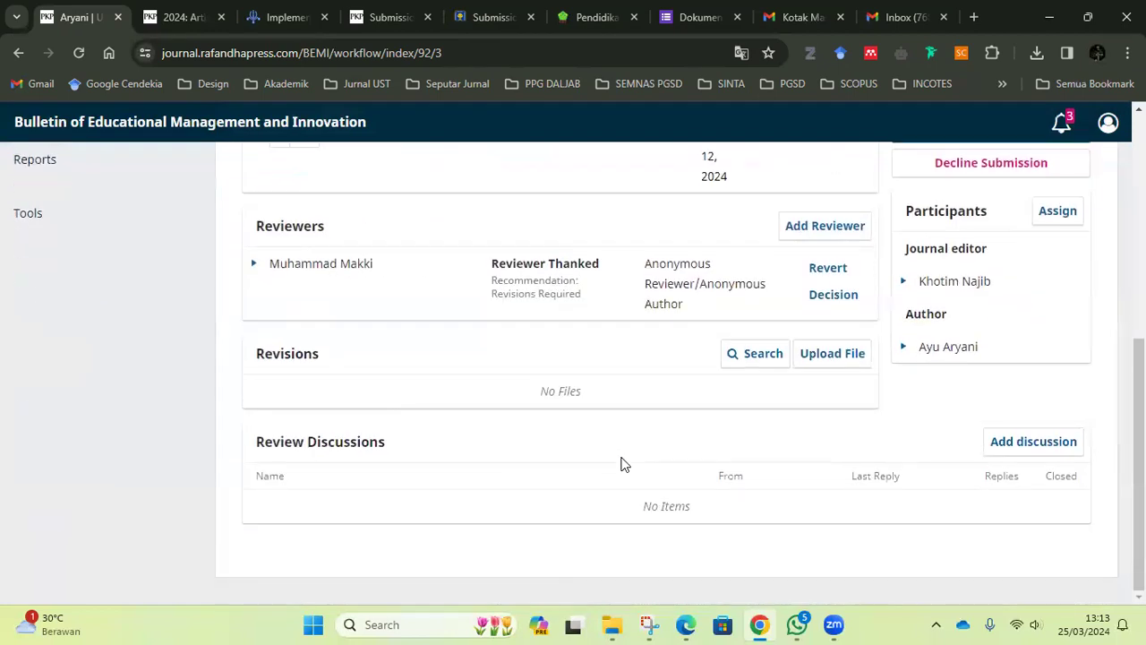
{"action": "scroll", "coordinate": [618, 463], "scroll_direction": "up", "scroll_amount": 3}
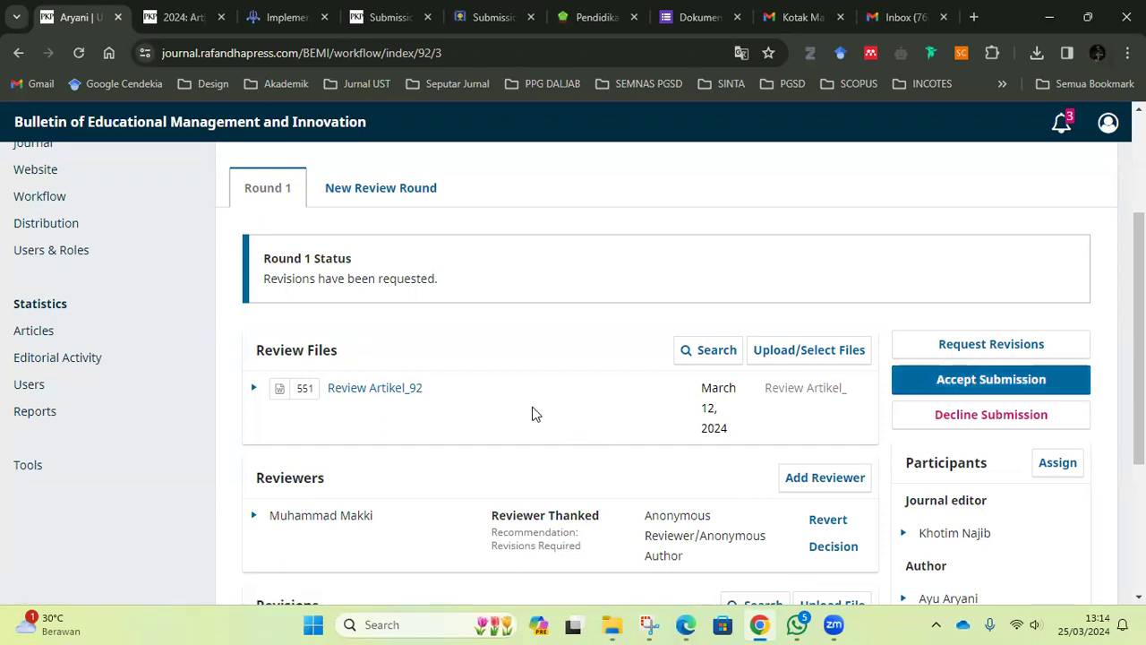
{"action": "scroll", "coordinate": [504, 478], "scroll_direction": "down", "scroll_amount": 3}
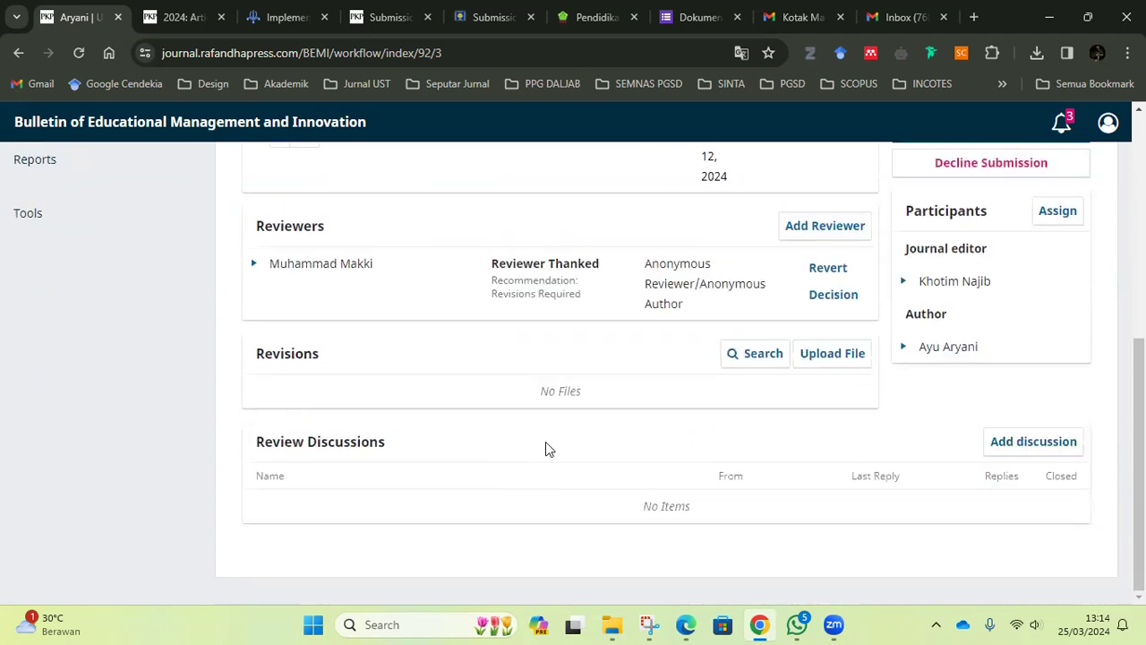
{"action": "scroll", "coordinate": [559, 455], "scroll_direction": "up", "scroll_amount": 5}
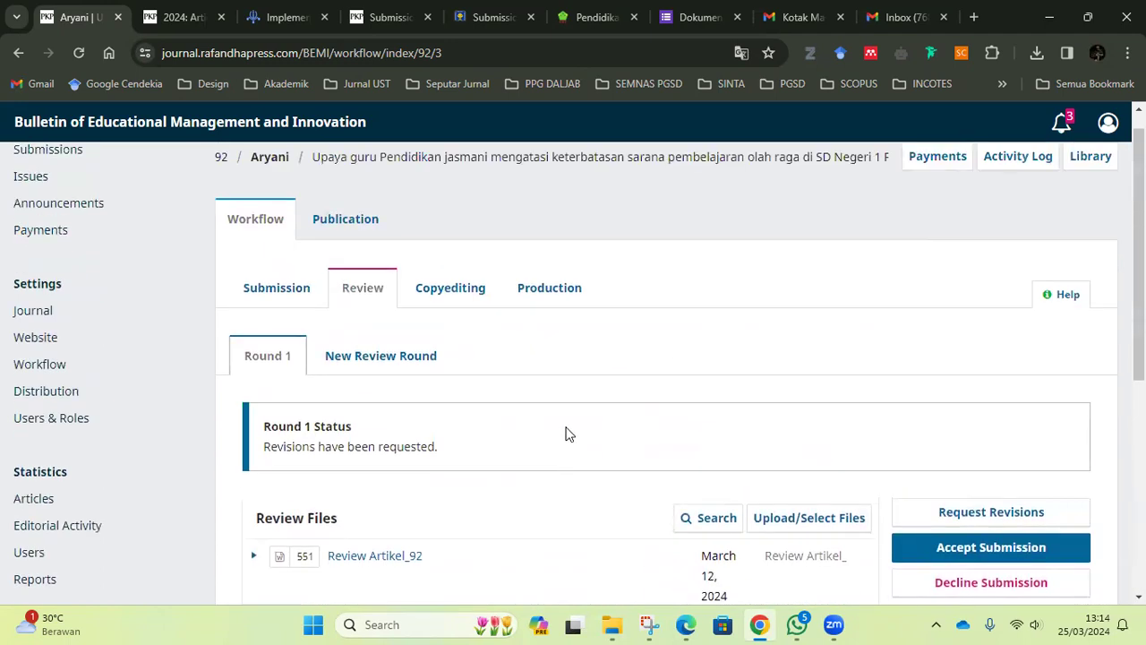
{"action": "scroll", "coordinate": [569, 433], "scroll_direction": "up", "scroll_amount": 1}
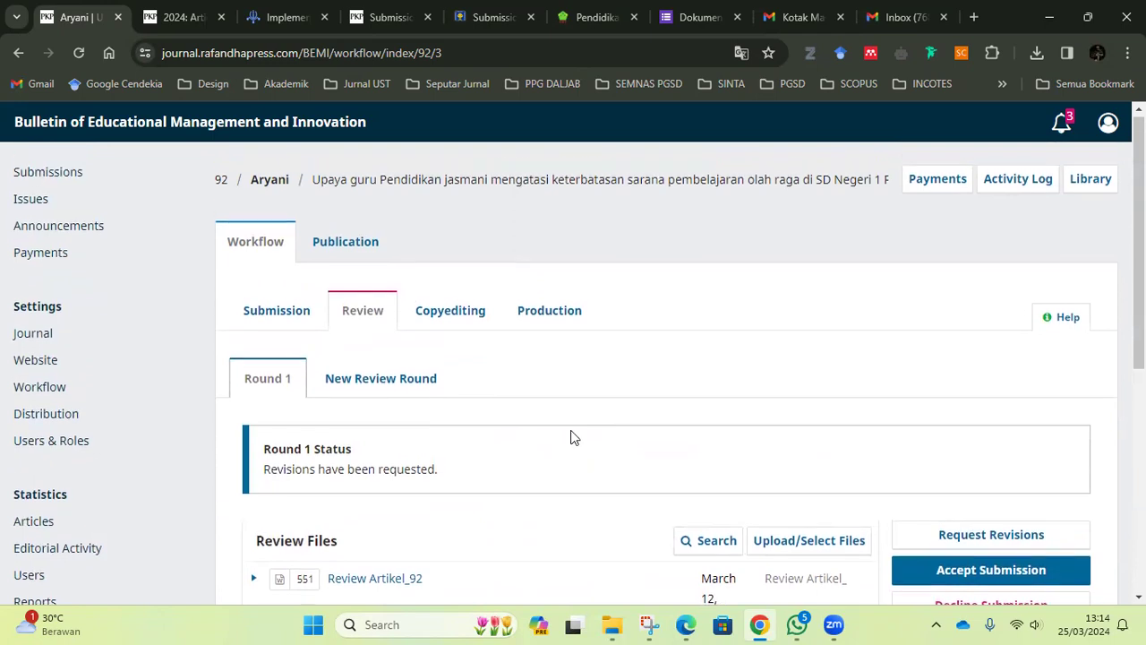